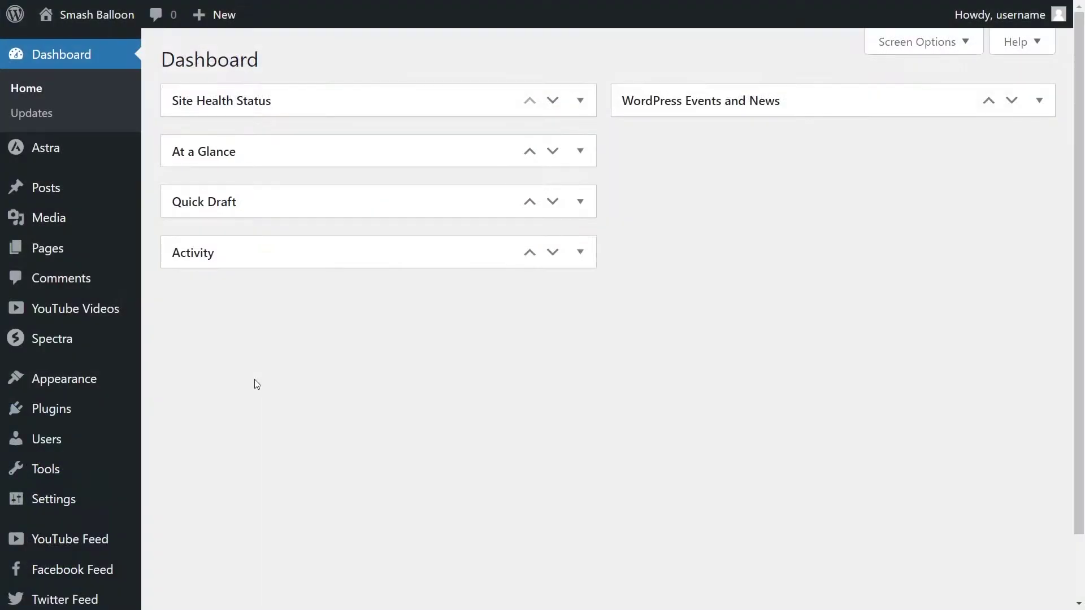
Upload the Instagram Feed Pro 6.2.4 zip, install it and activate the plugin.
{"action": "mouse_move", "coordinate": [59, 409]}
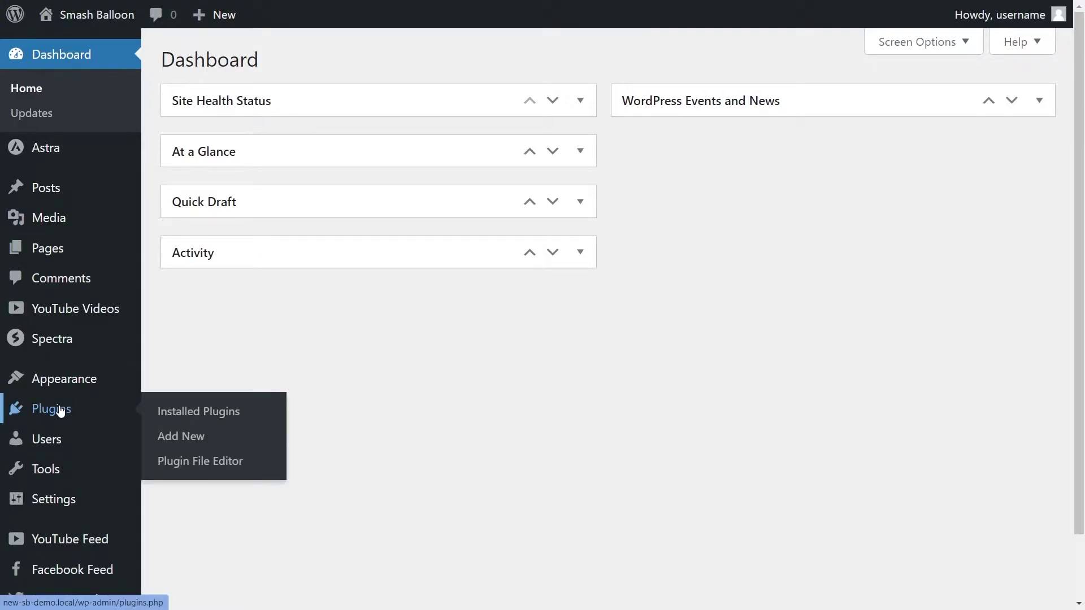
{"action": "left_click", "coordinate": [181, 438]}
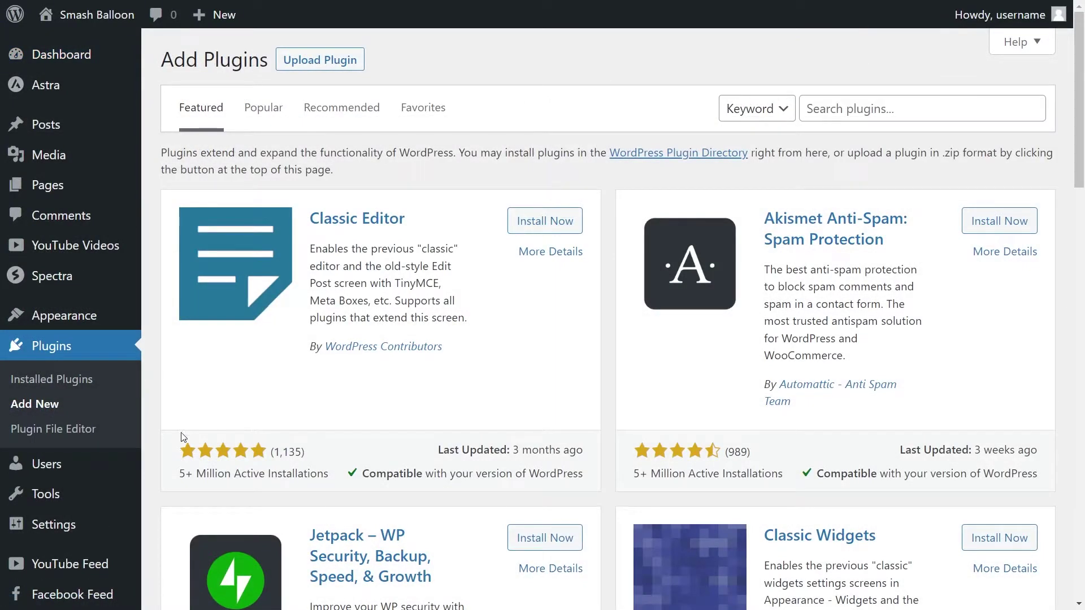
{"action": "left_click", "coordinate": [317, 64]}
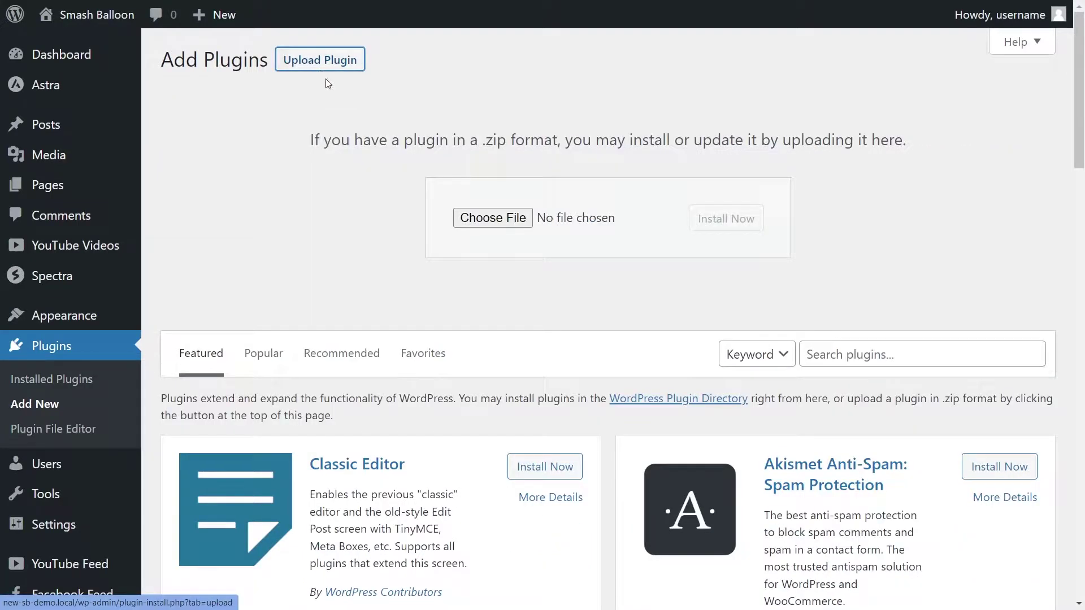
{"action": "left_click", "coordinate": [492, 221]}
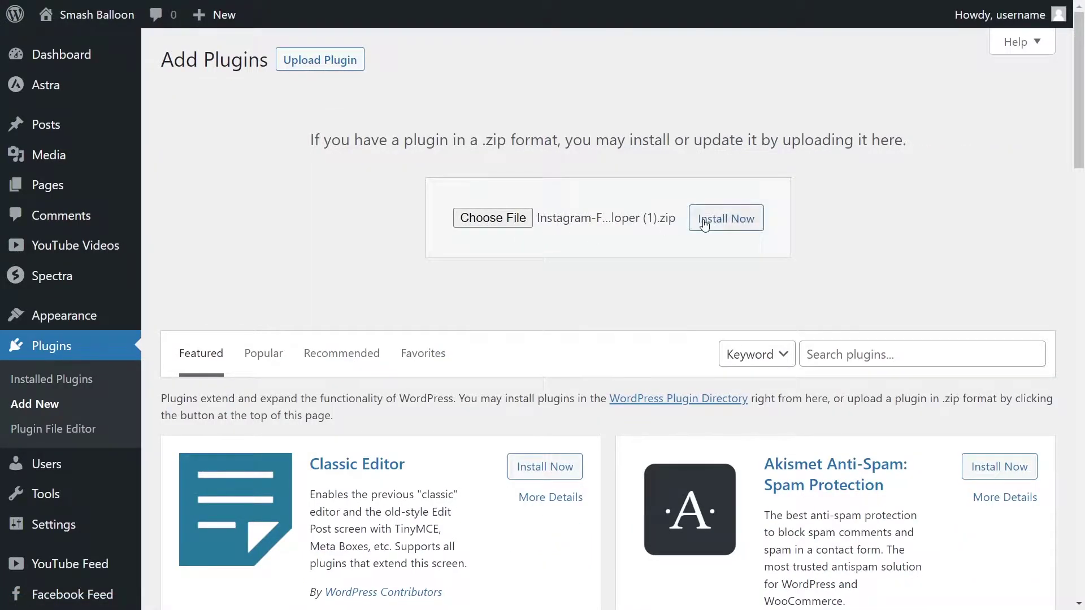
{"action": "left_click", "coordinate": [703, 219]}
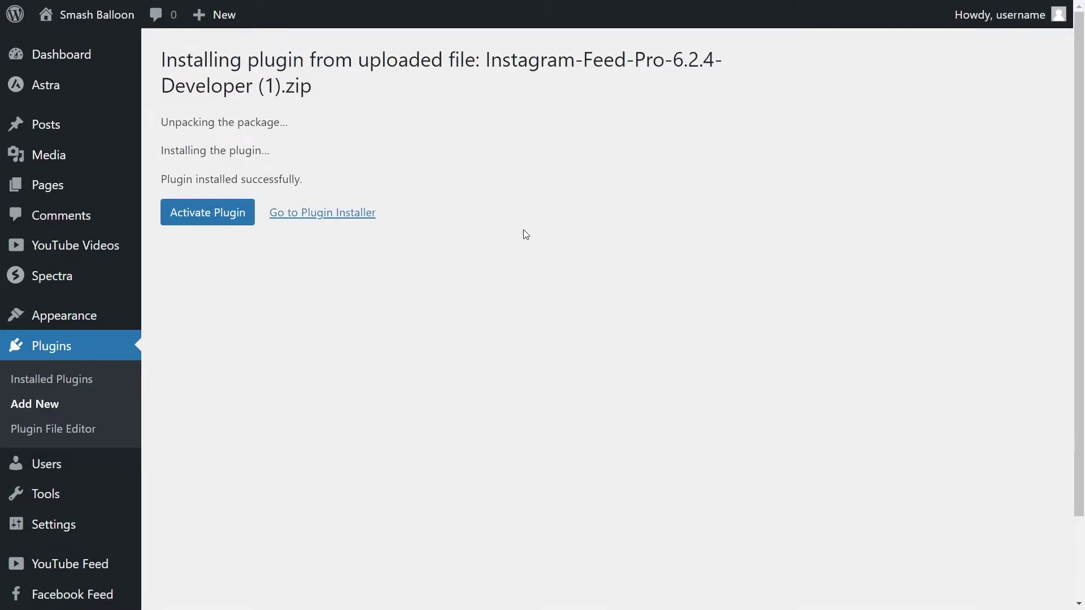
{"action": "left_click", "coordinate": [210, 221]}
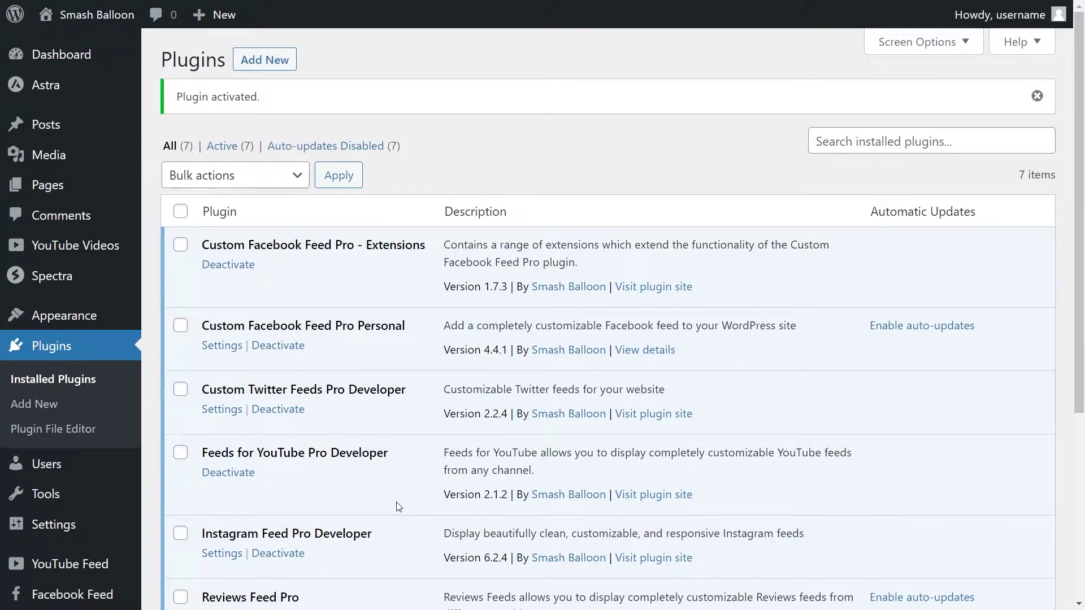
Paste the license key into the Instagram Feed settings and activate it, so the status shows Active.
{"action": "scroll", "coordinate": [22, 489], "scroll_direction": "down", "scroll_amount": 2}
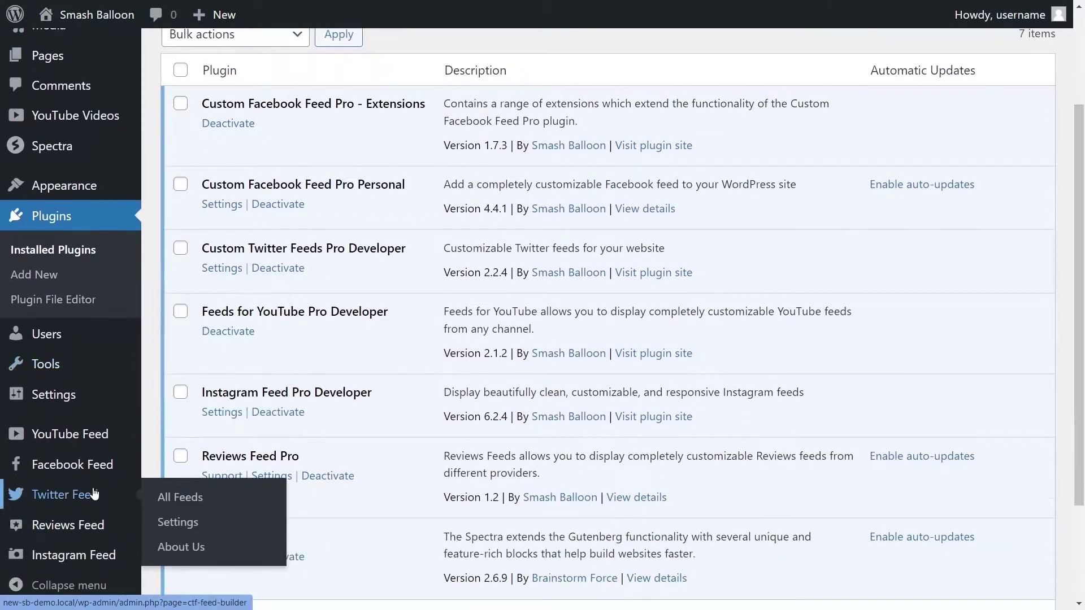
{"action": "mouse_move", "coordinate": [42, 559]}
{"action": "mouse_move", "coordinate": [116, 444]}
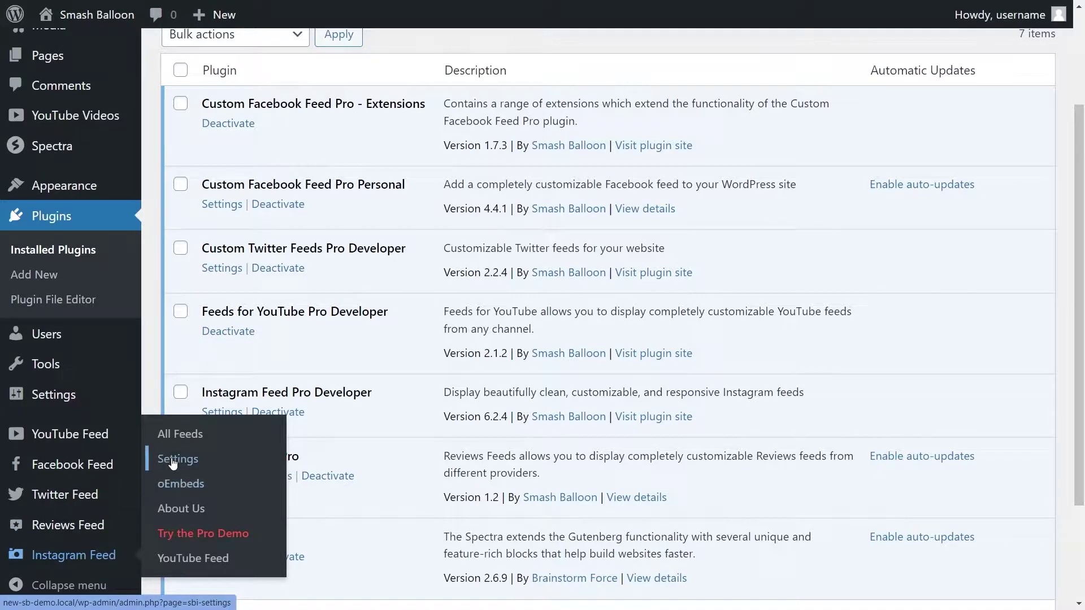
{"action": "left_click", "coordinate": [178, 459]}
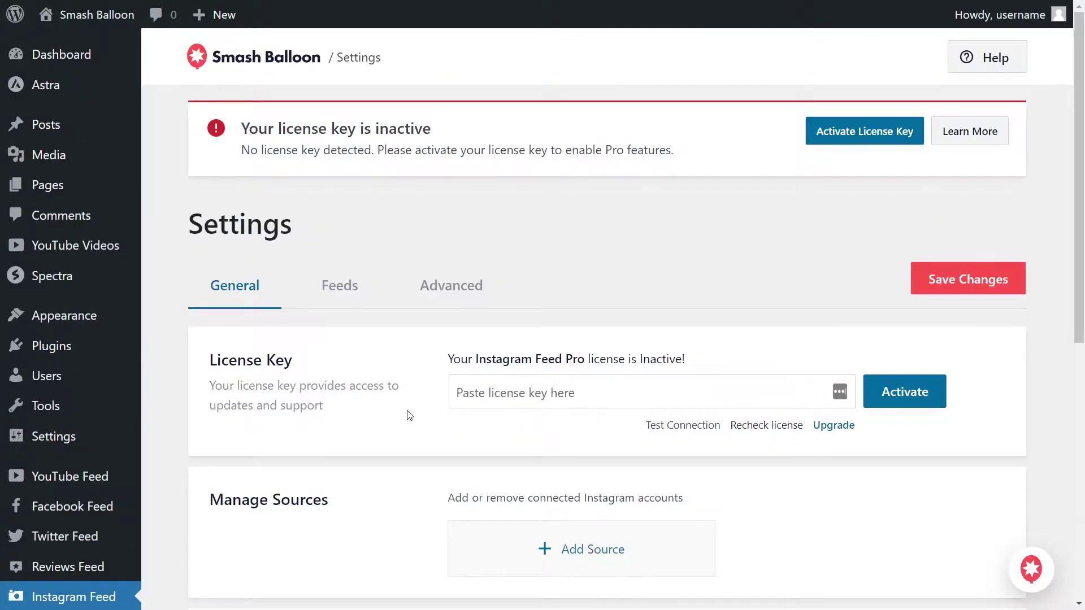
{"action": "left_click", "coordinate": [517, 395]}
{"action": "key", "text": "ctrl+v"}
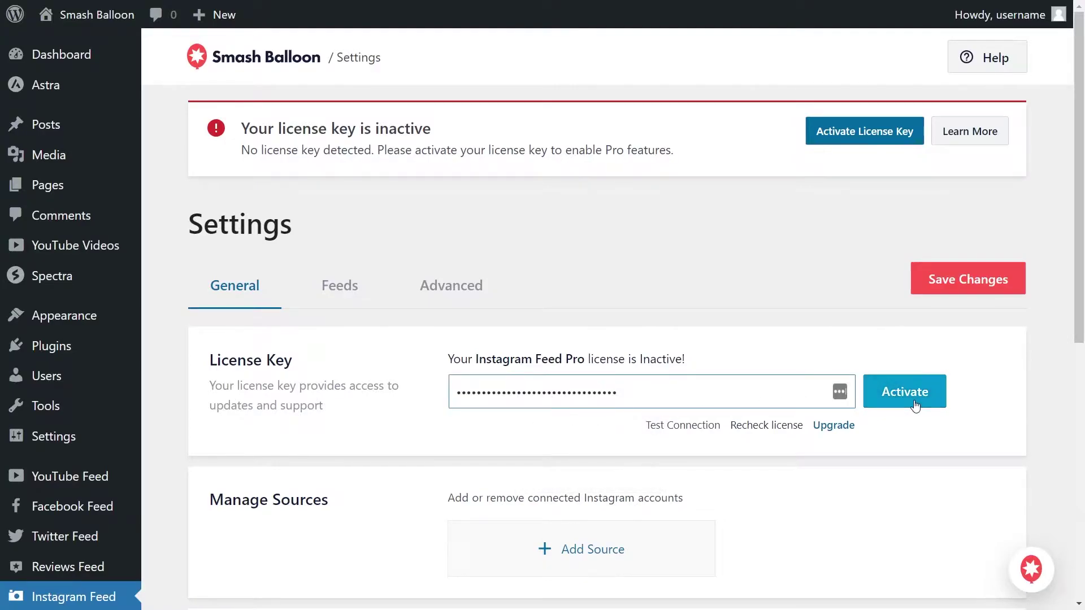
{"action": "left_click", "coordinate": [904, 391]}
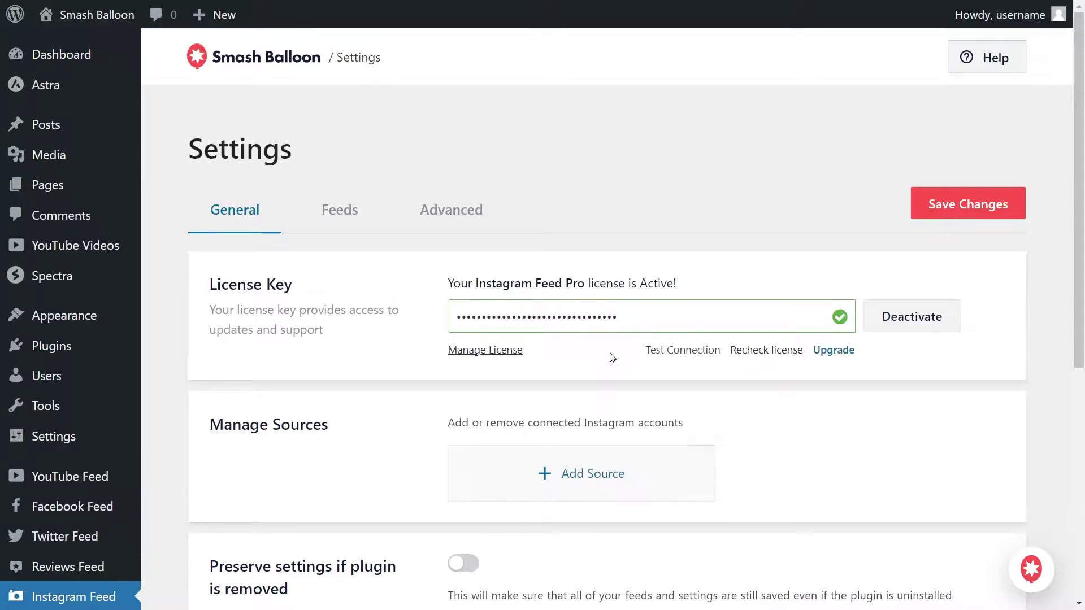
{"action": "scroll", "coordinate": [96, 542], "scroll_direction": "down", "scroll_amount": 3}
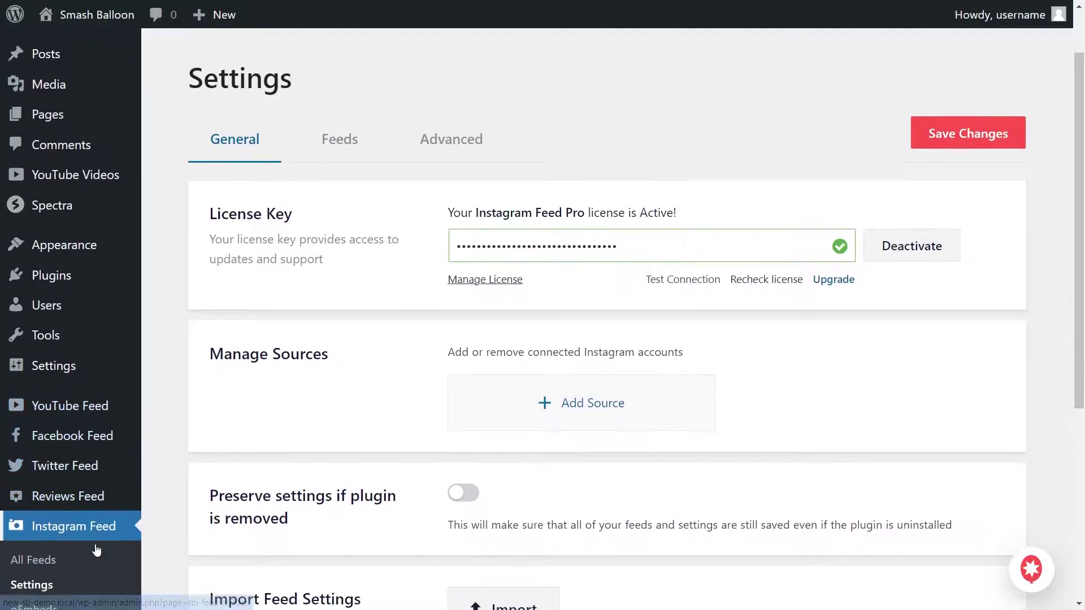
Create a new User Timeline feed and add a Business Instagram source with no prior Facebook connection.
{"action": "left_click", "coordinate": [35, 491]}
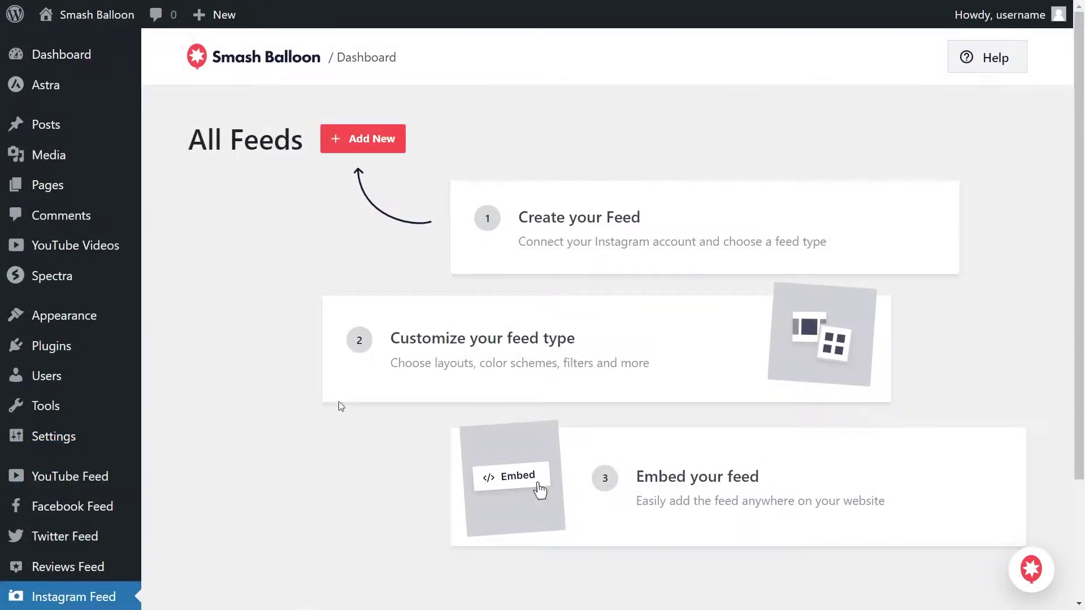
{"action": "left_click", "coordinate": [382, 150]}
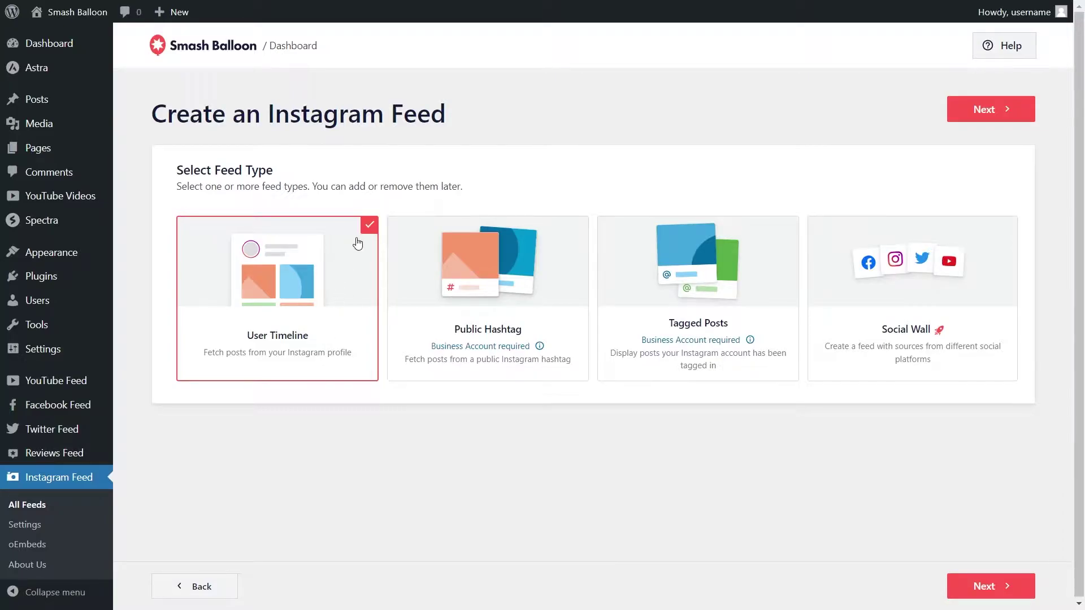
{"action": "left_click", "coordinate": [956, 119]}
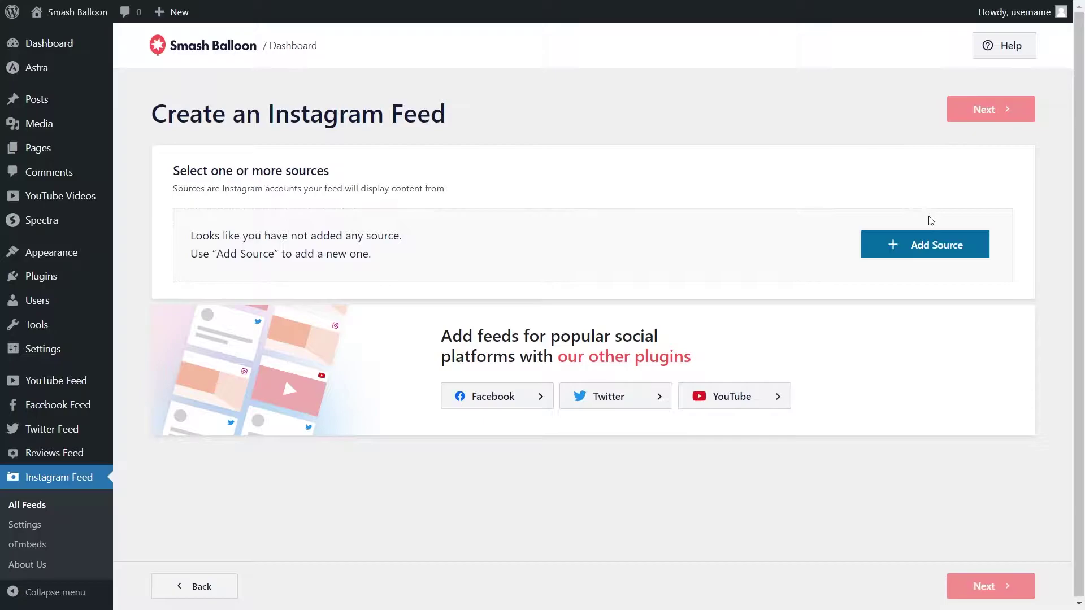
{"action": "left_click", "coordinate": [925, 244]}
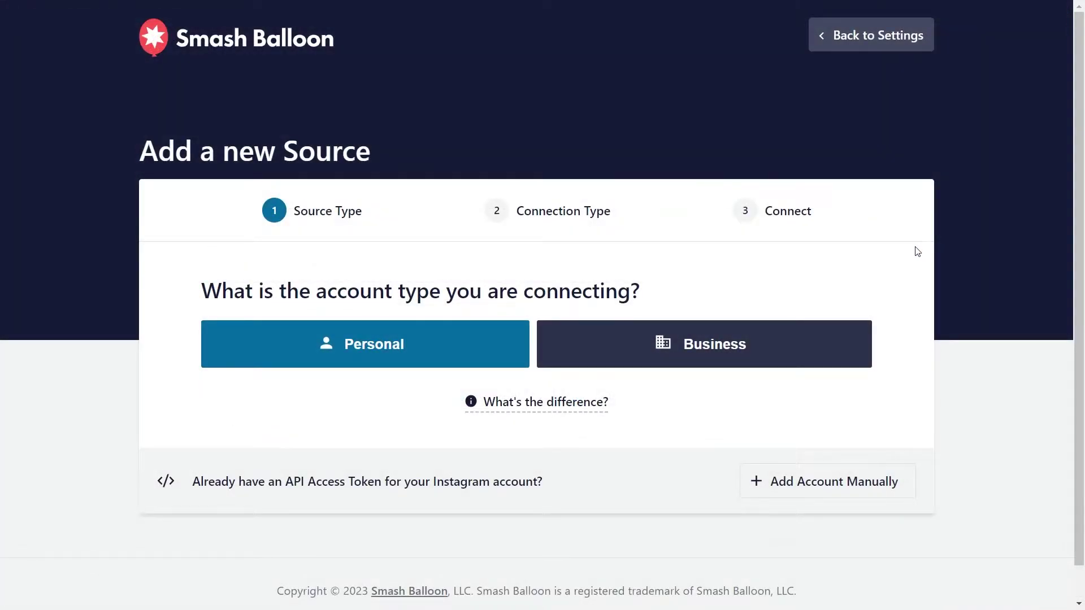
{"action": "left_click", "coordinate": [704, 359]}
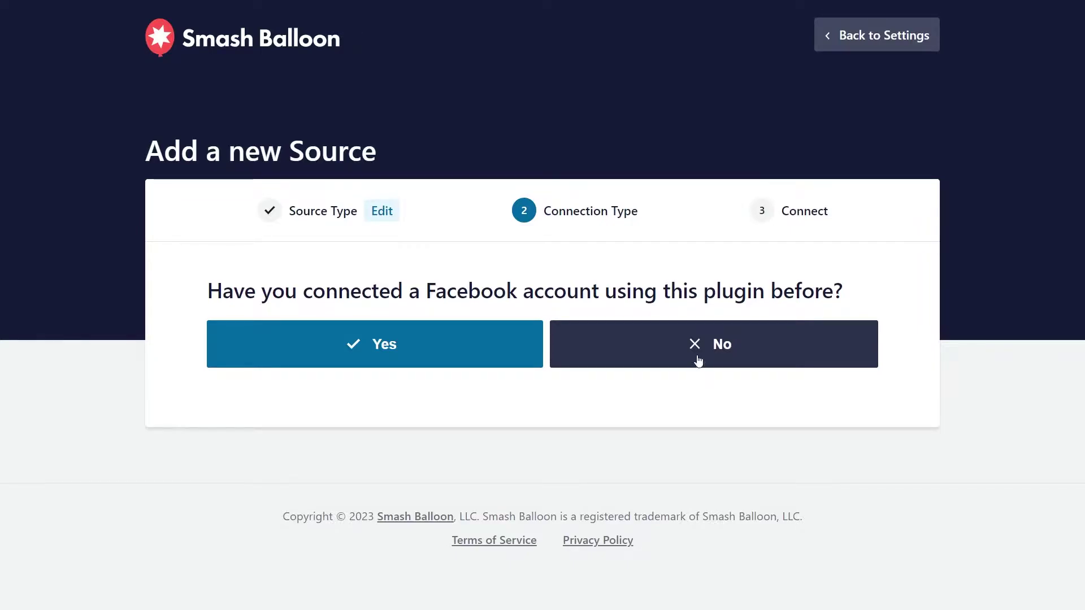
{"action": "left_click", "coordinate": [698, 361]}
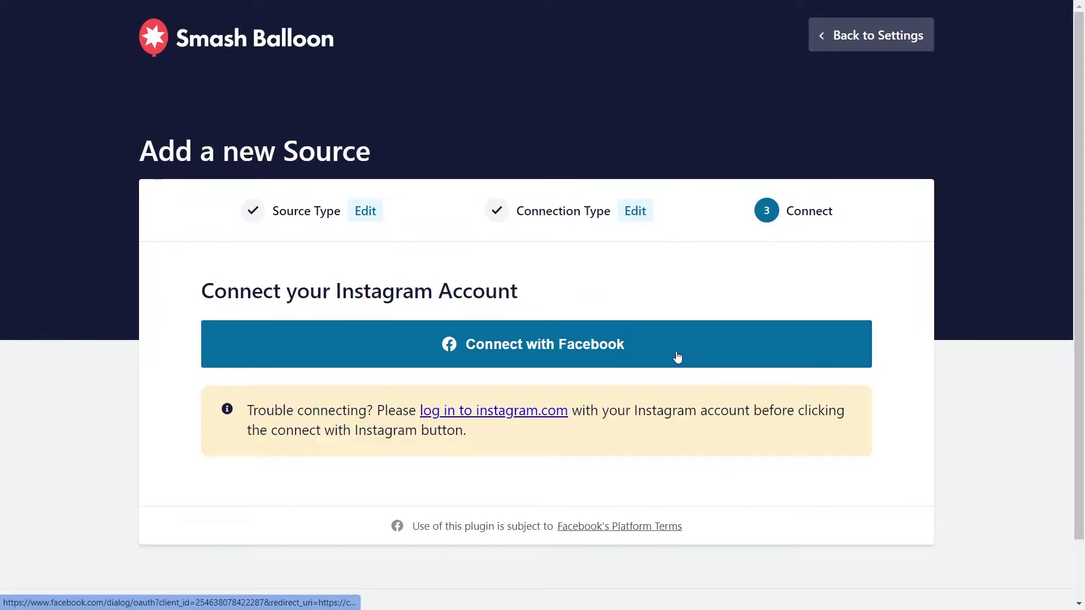
Connect with Facebook, granting the chosen page and Instagram account with all permissions allowed.
{"action": "left_click", "coordinate": [544, 360]}
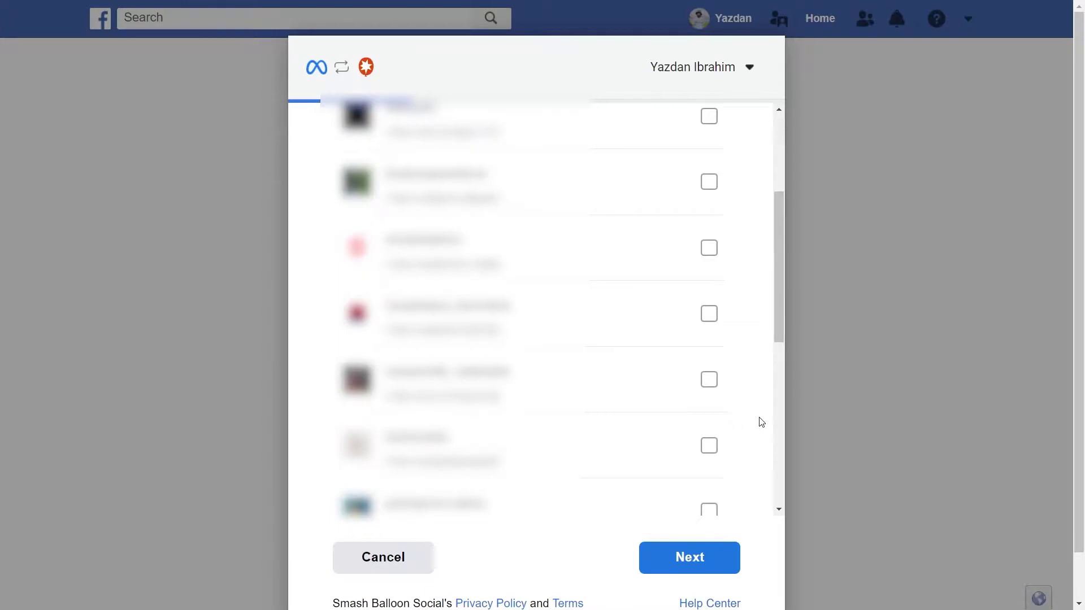
{"action": "left_click", "coordinate": [714, 258]}
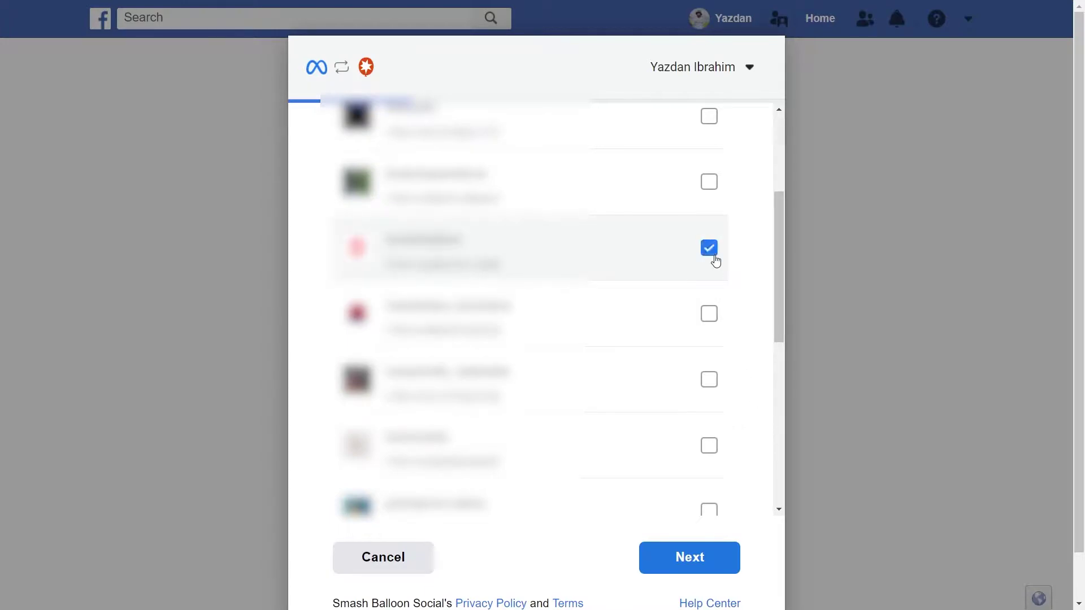
{"action": "left_click", "coordinate": [693, 556]}
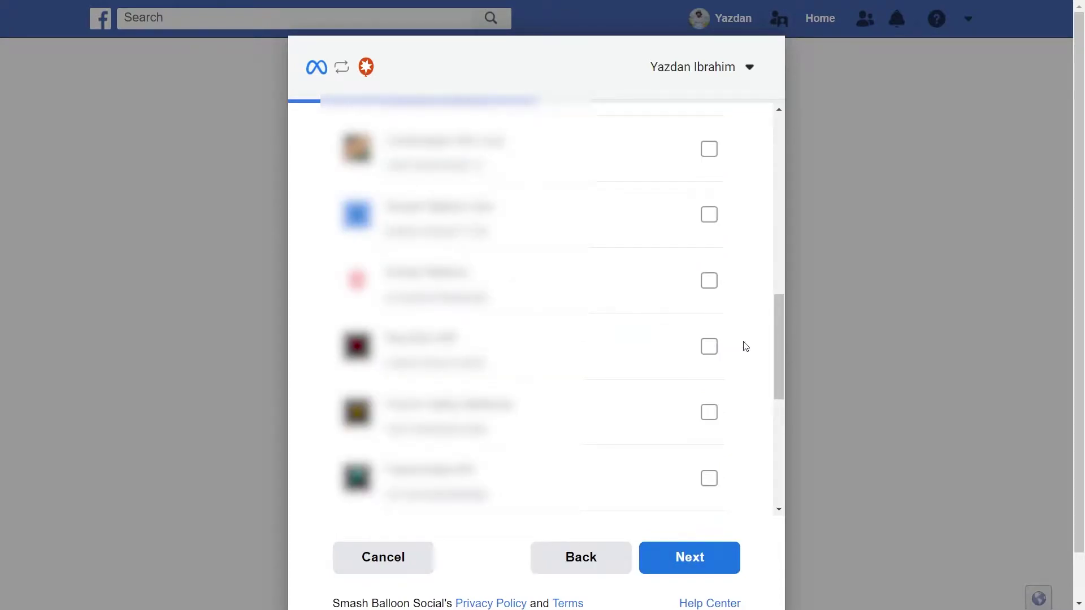
{"action": "left_click", "coordinate": [709, 282]}
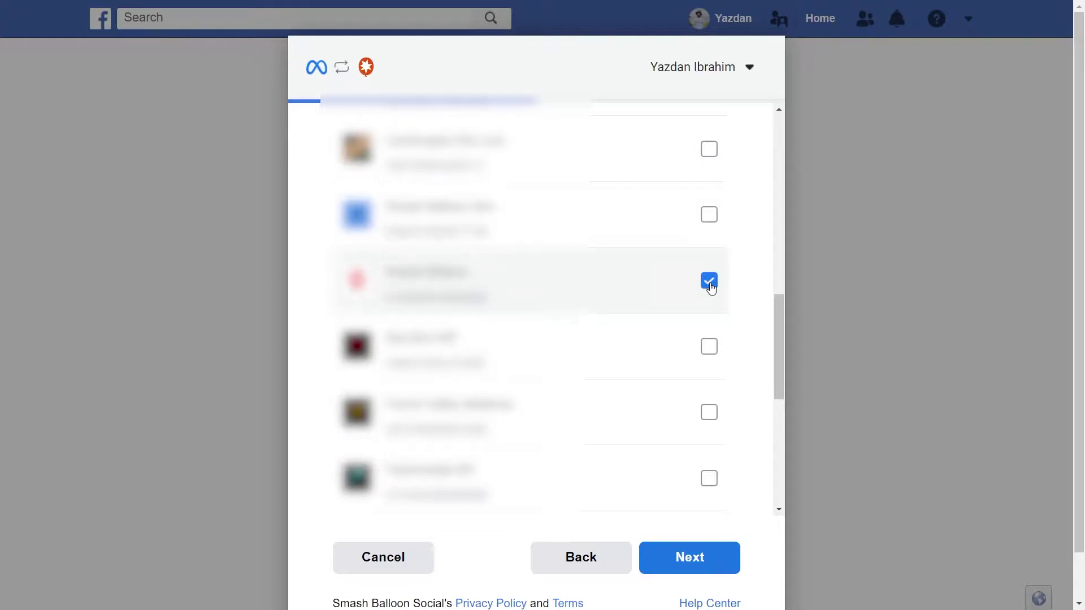
{"action": "left_click", "coordinate": [688, 558]}
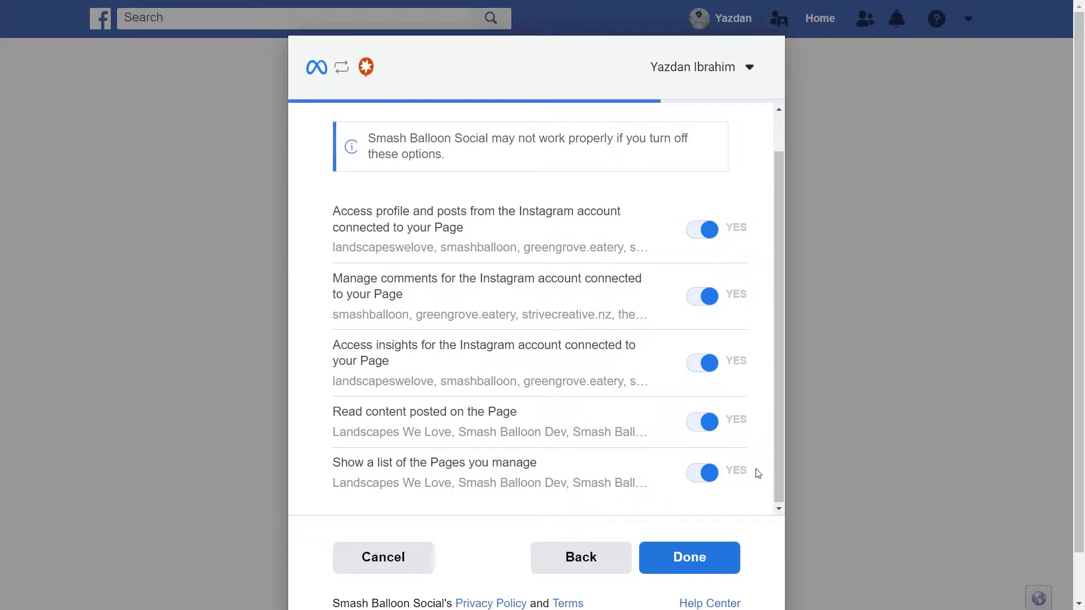
{"action": "left_click", "coordinate": [688, 556]}
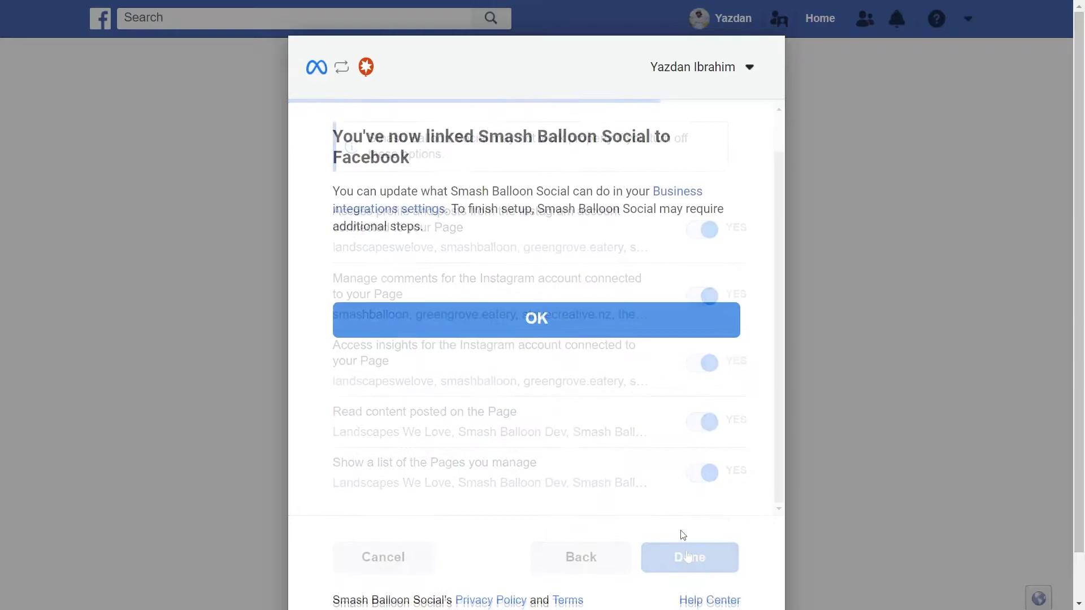
{"action": "left_click", "coordinate": [526, 321]}
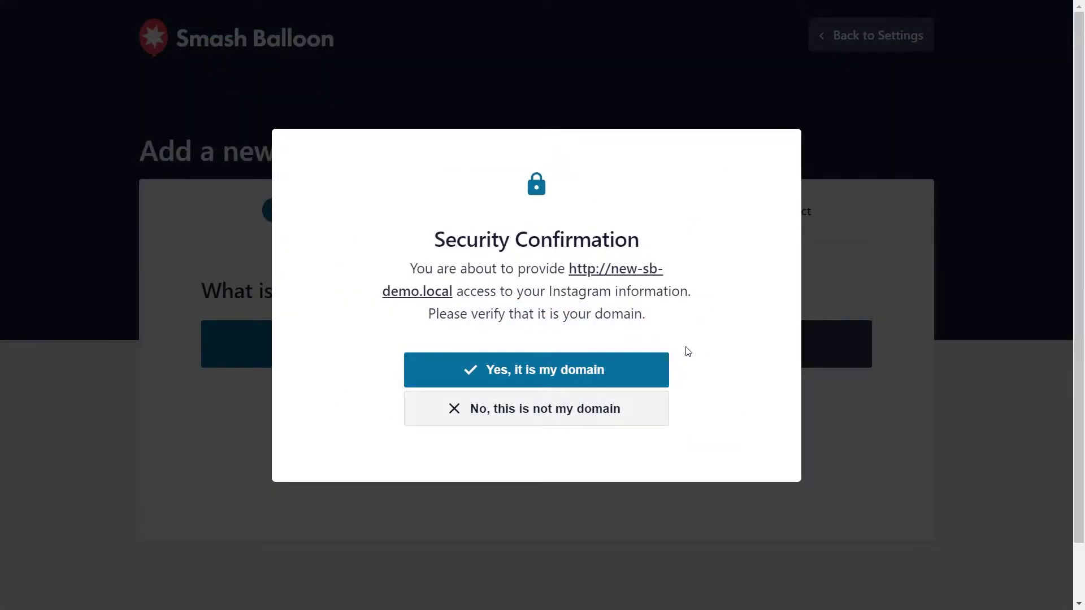
Confirm the site domain and add the smashballoon business account as the feed's source.
{"action": "left_click", "coordinate": [620, 375]}
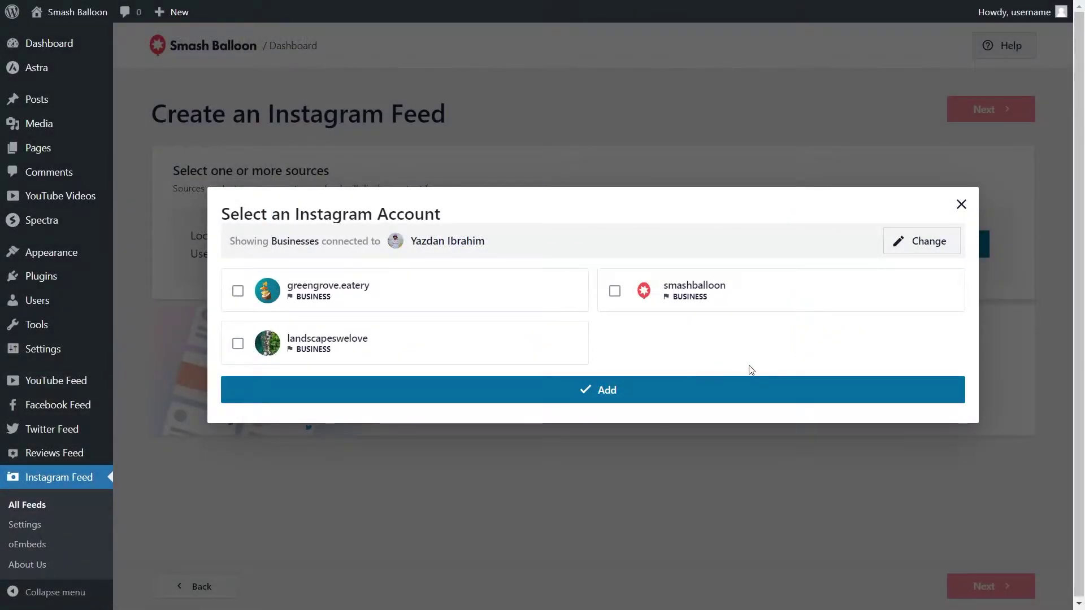
{"action": "left_click", "coordinate": [755, 306]}
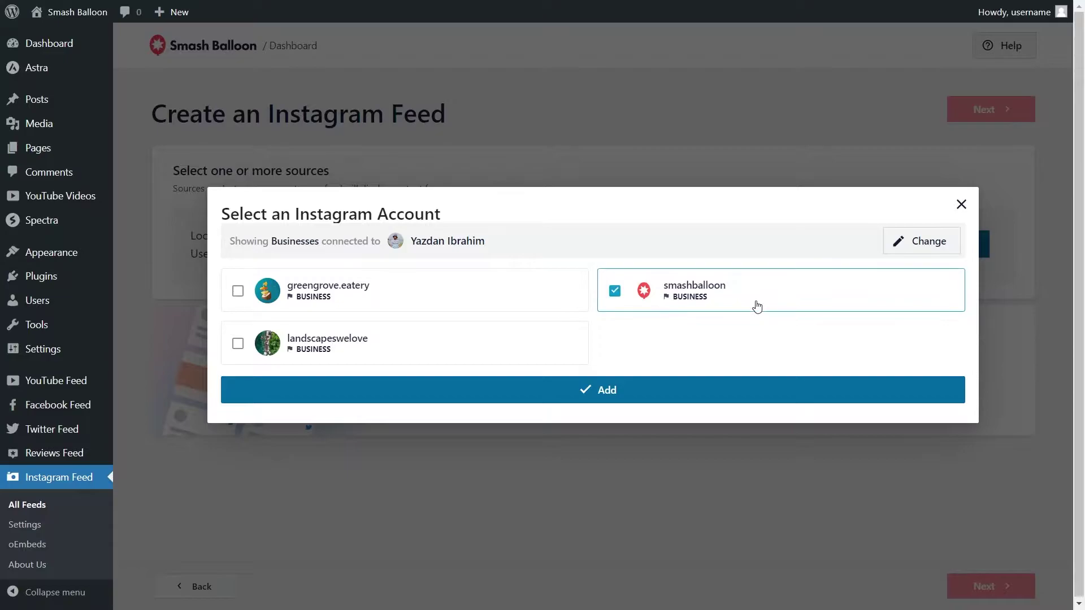
{"action": "left_click", "coordinate": [631, 392]}
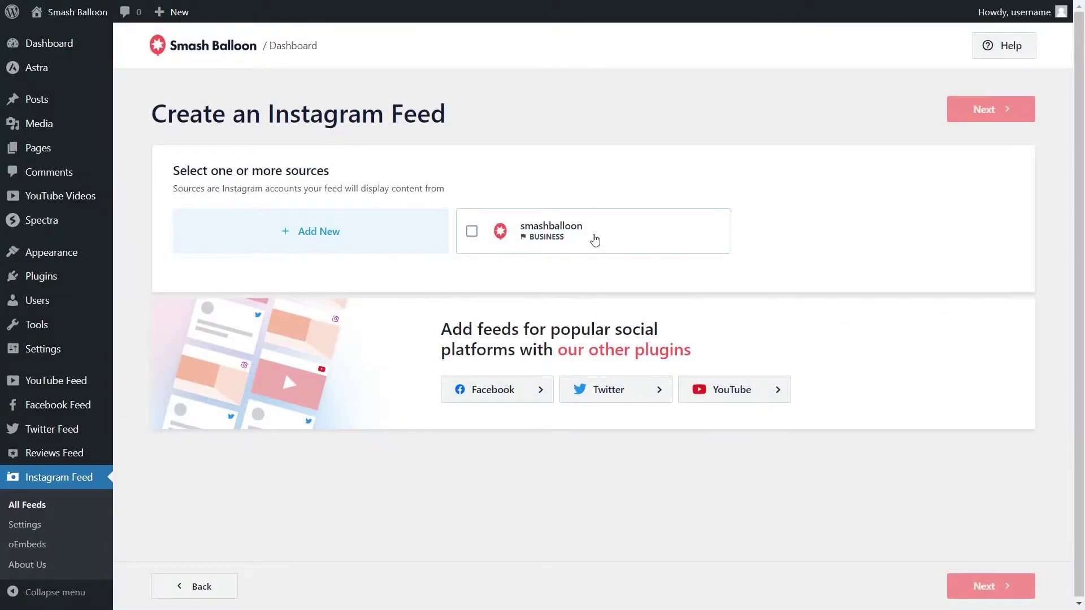
{"action": "left_click", "coordinate": [595, 239]}
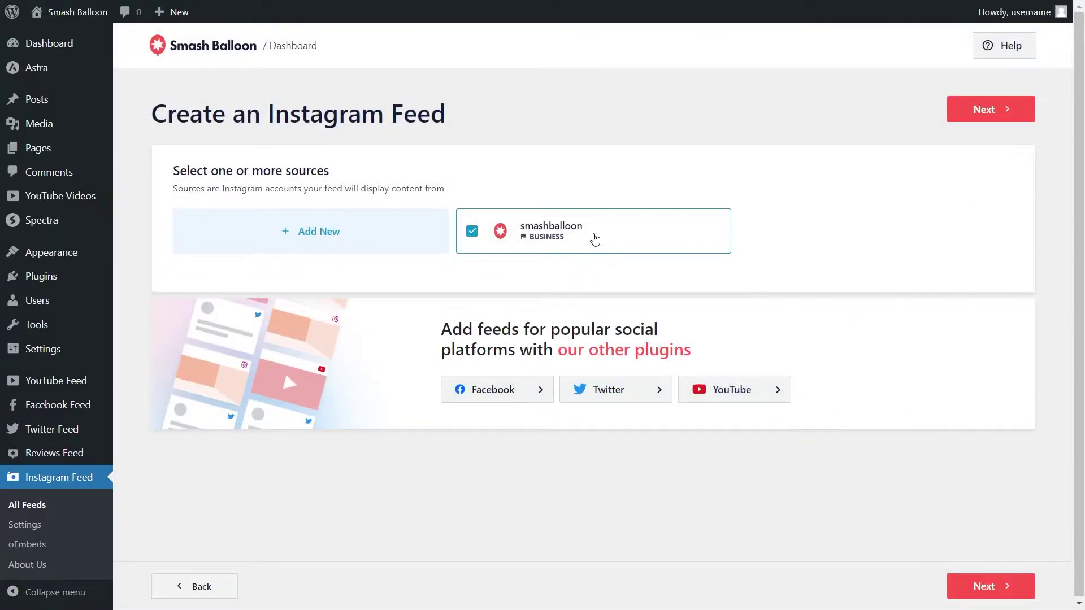
Choose the Card Grid template and open the new feed's customizer.
{"action": "left_click", "coordinate": [962, 120]}
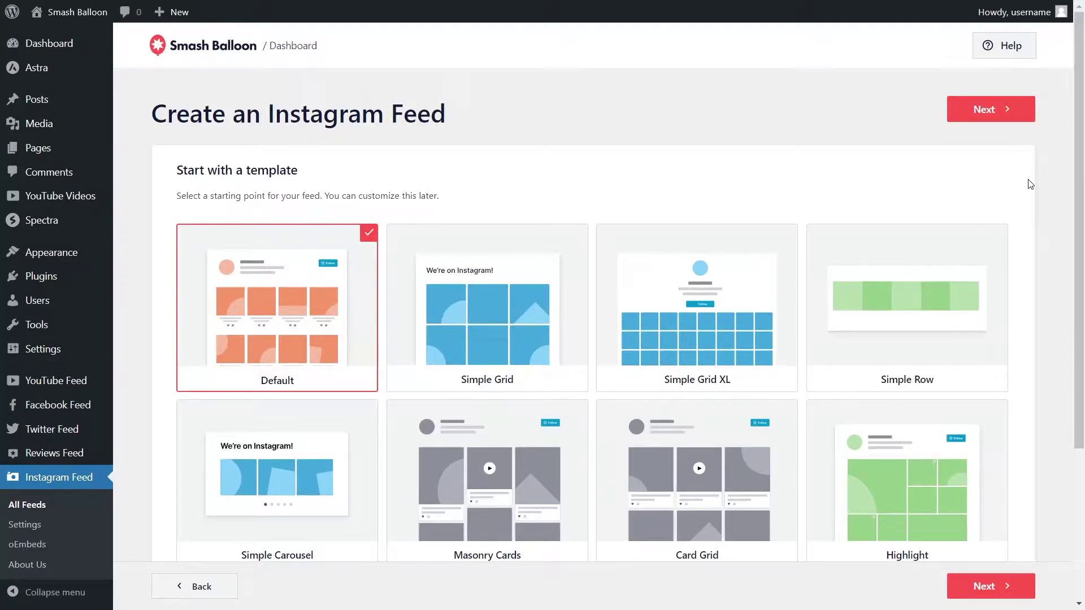
{"action": "scroll", "coordinate": [1029, 192], "scroll_direction": "down", "scroll_amount": 1}
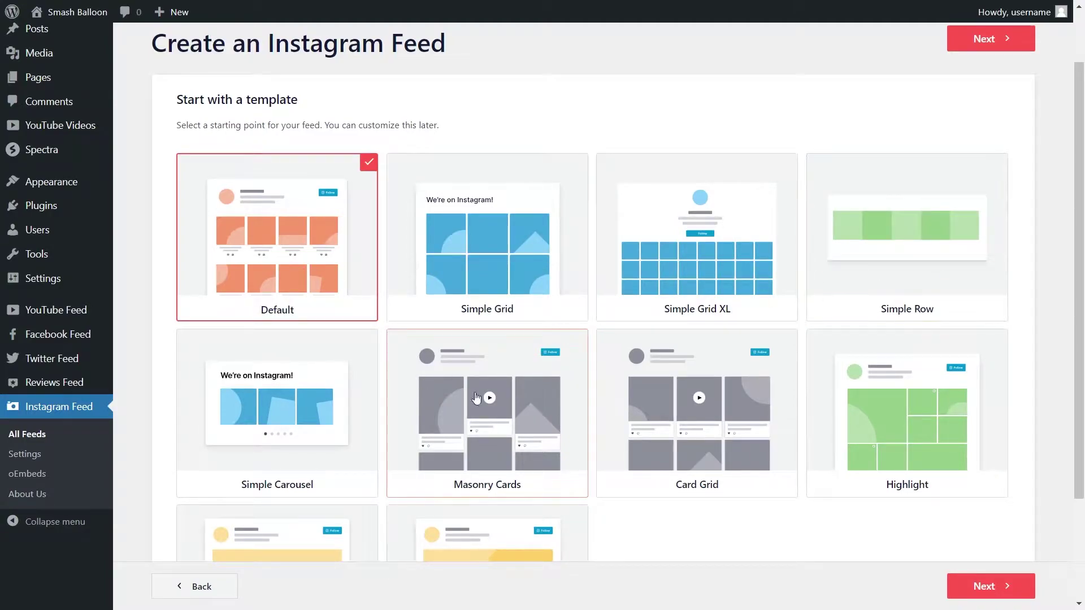
{"action": "scroll", "coordinate": [883, 556], "scroll_direction": "down", "scroll_amount": 1}
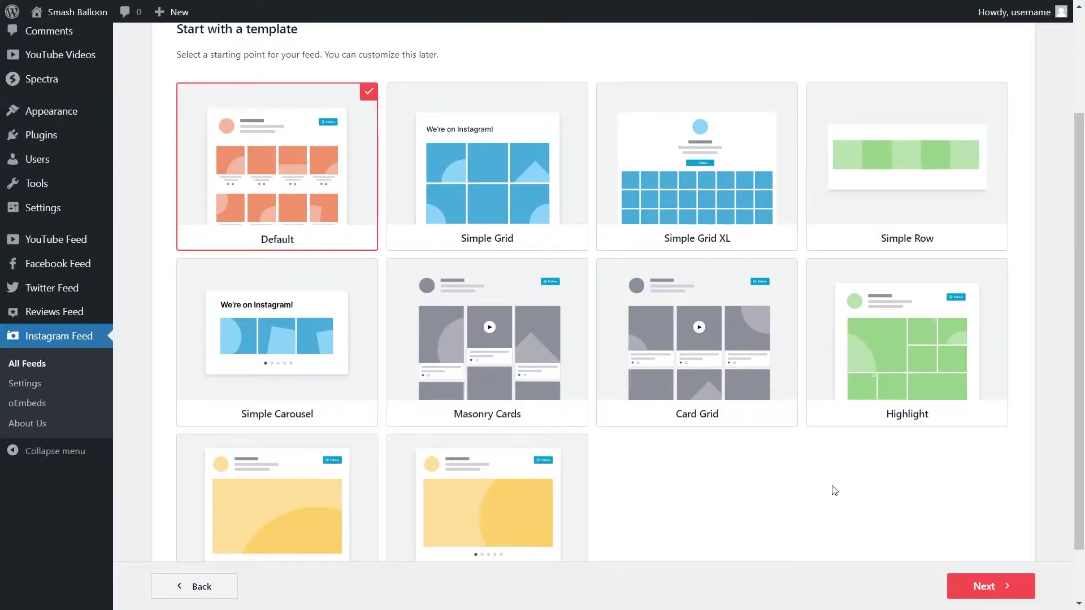
{"action": "left_click", "coordinate": [749, 401]}
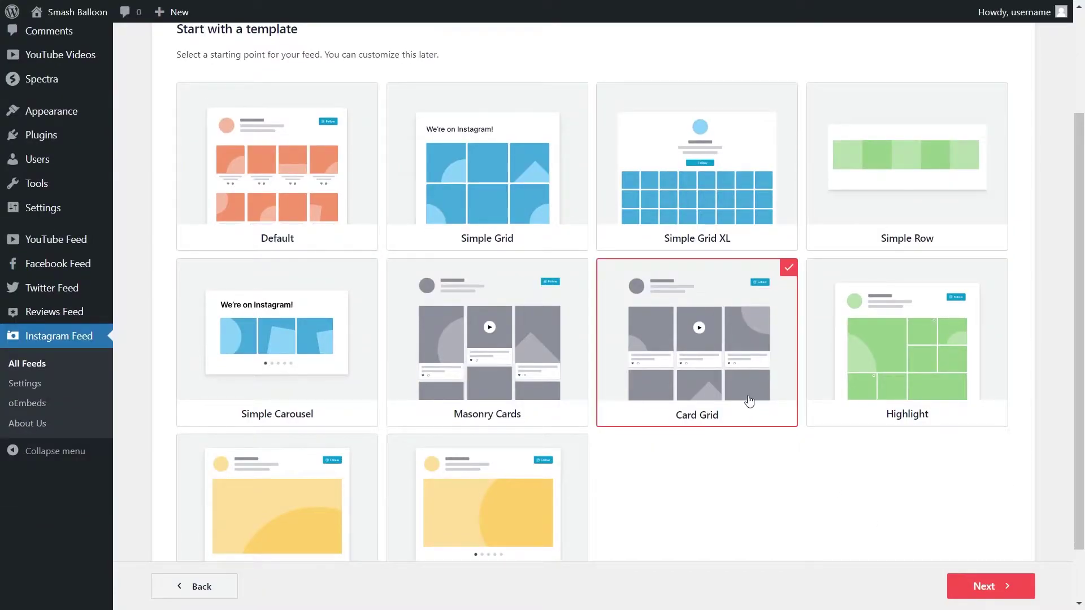
{"action": "left_click", "coordinate": [1014, 586]}
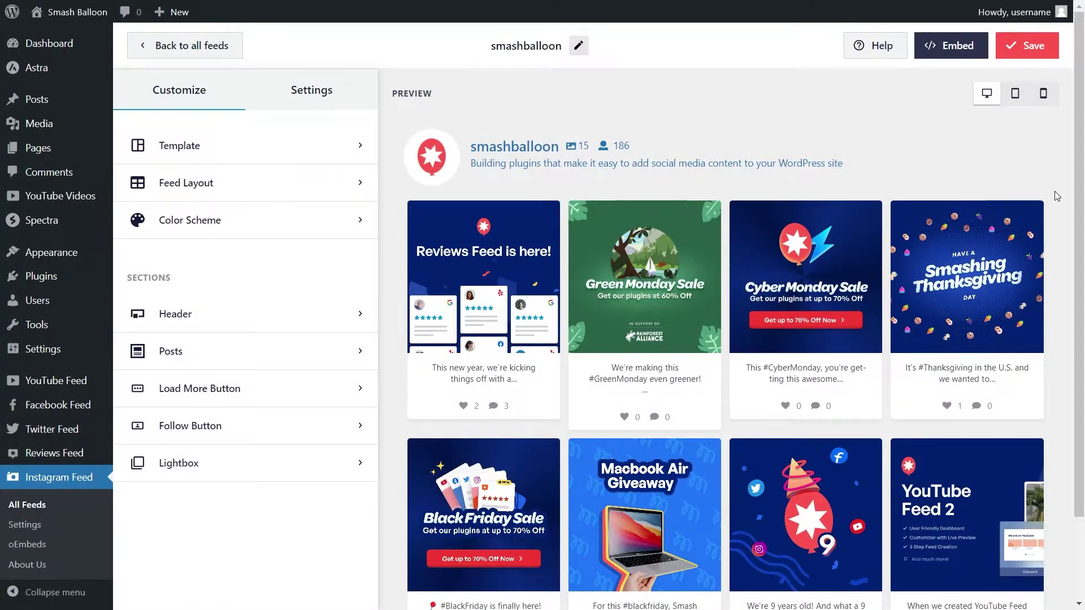
Preview the Carousel, Masonry and Highlight feed layouts, then return the feed to Grid.
{"action": "scroll", "coordinate": [1060, 223], "scroll_direction": "down", "scroll_amount": 2}
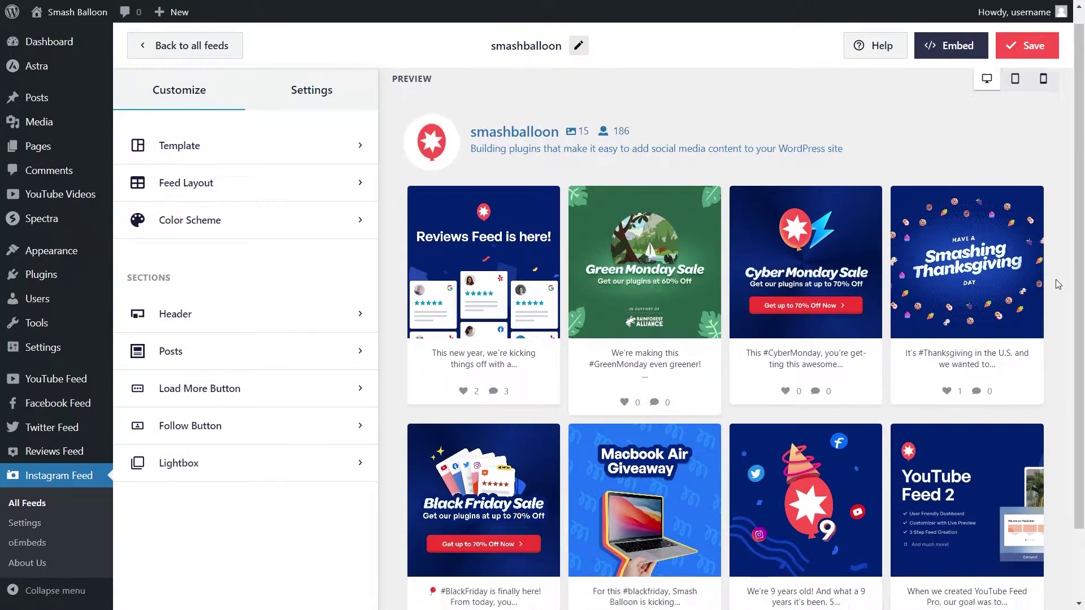
{"action": "scroll", "coordinate": [1056, 280], "scroll_direction": "up", "scroll_amount": 2}
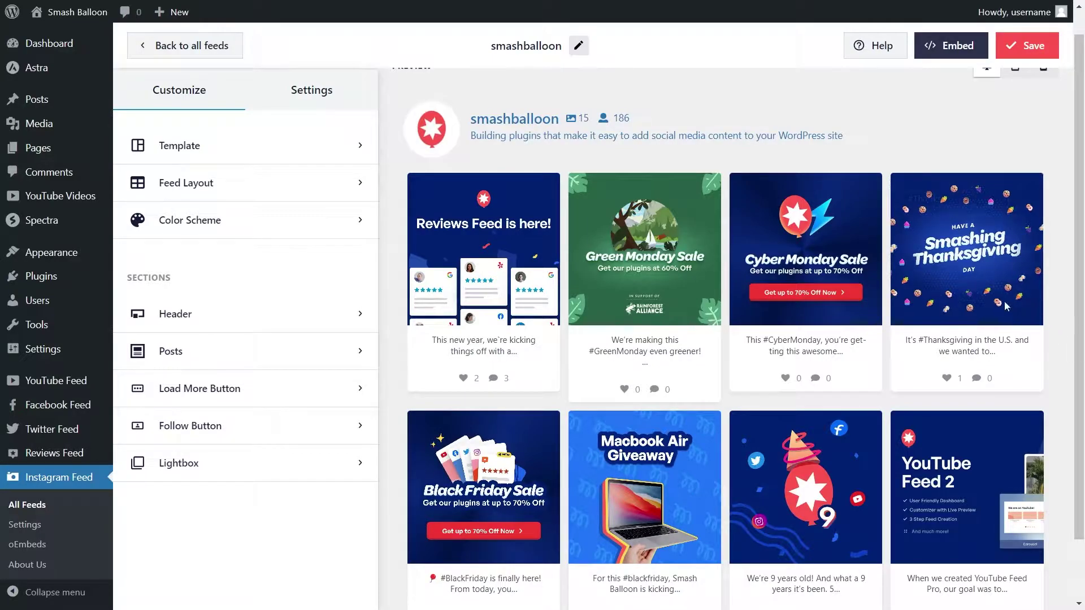
{"action": "left_click", "coordinate": [226, 185]}
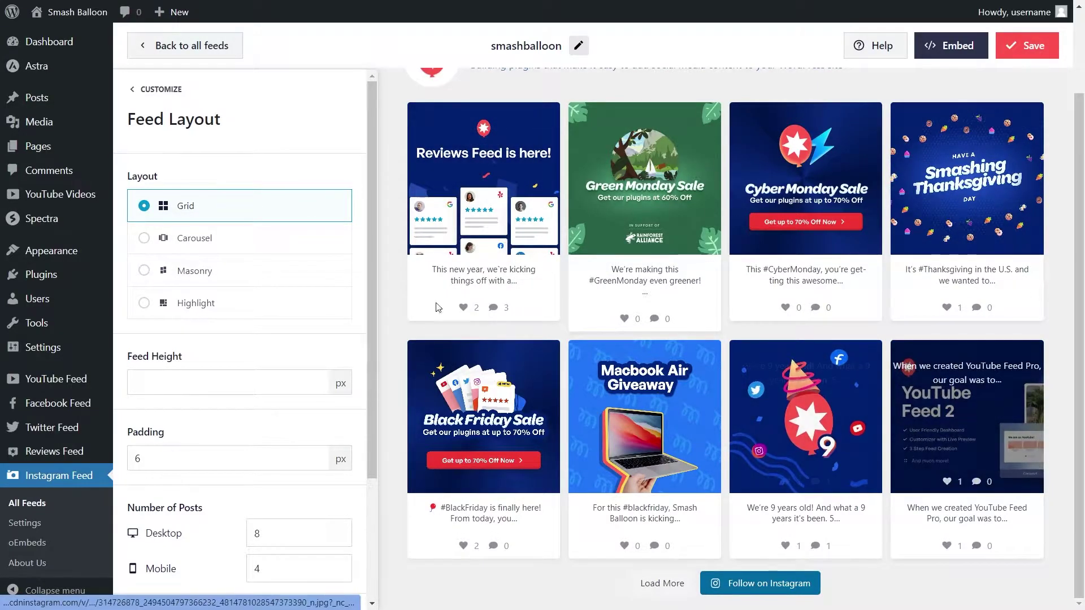
{"action": "left_click", "coordinate": [270, 247]}
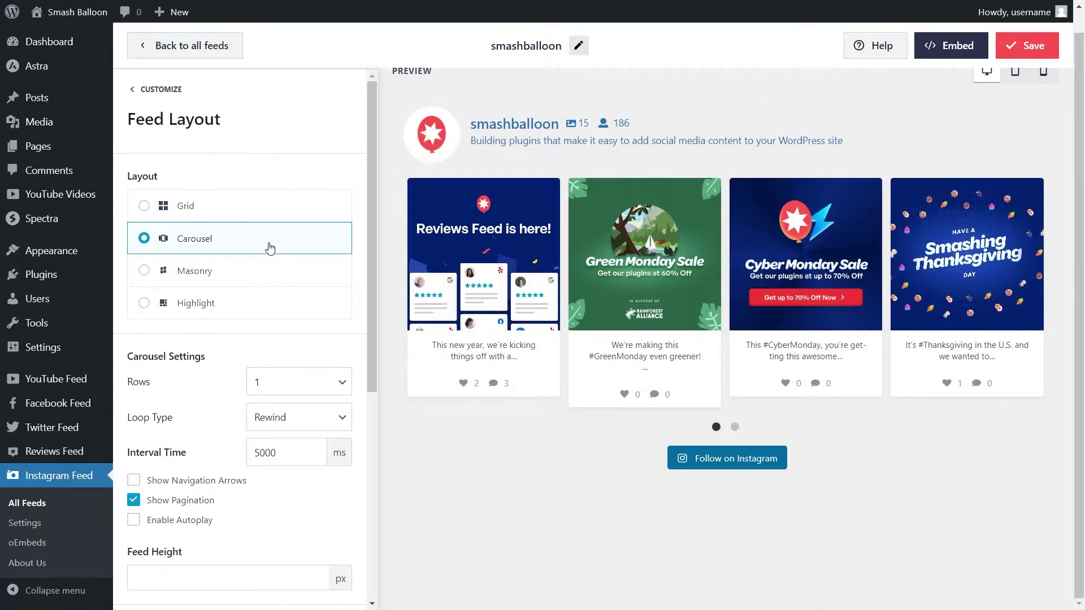
{"action": "left_click", "coordinate": [735, 428]}
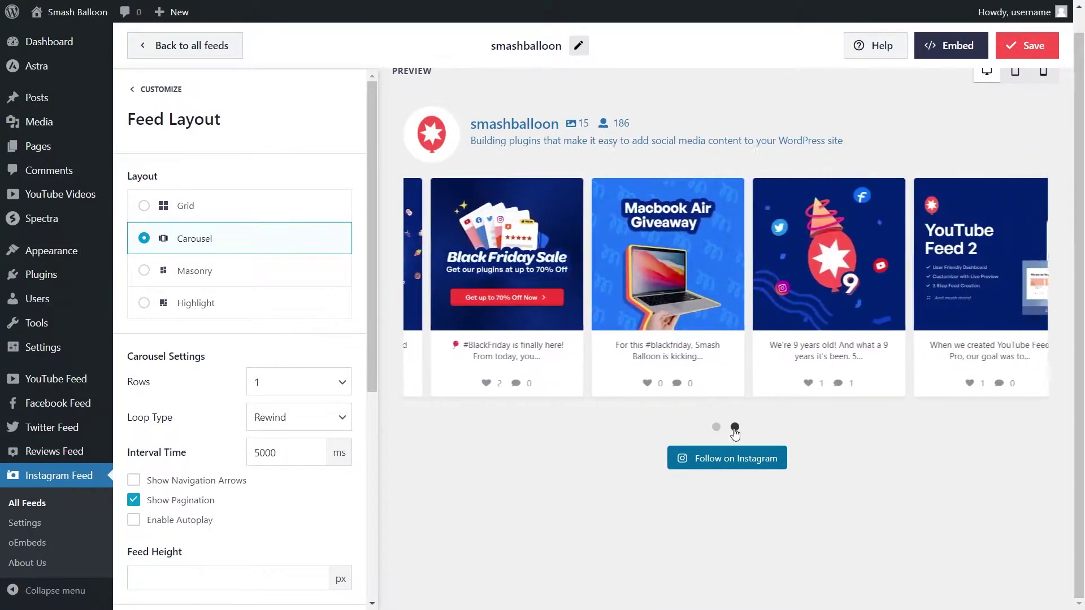
{"action": "left_click", "coordinate": [267, 282]}
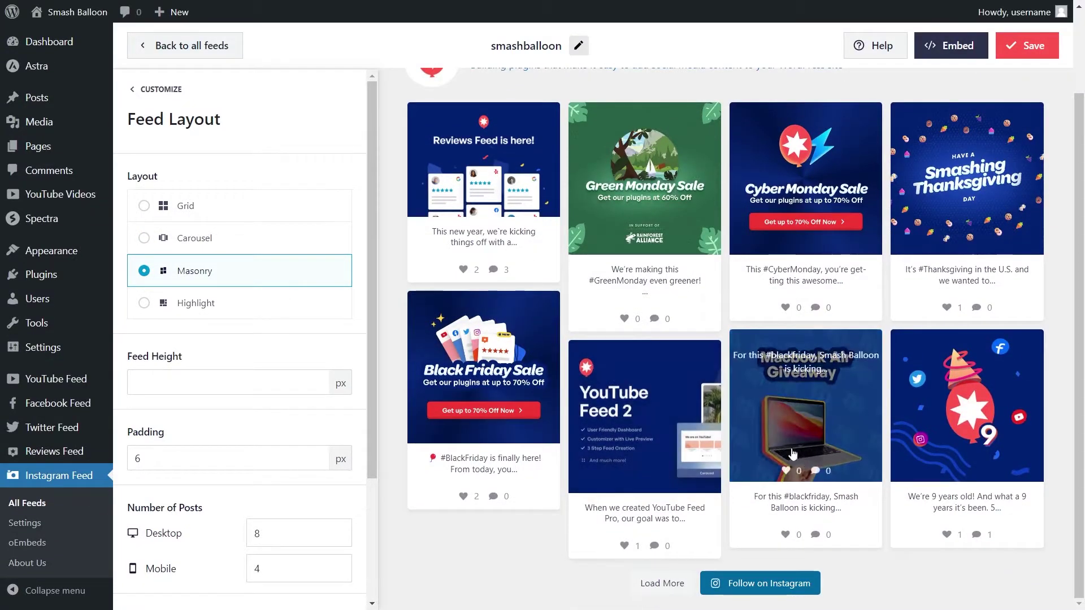
{"action": "left_click", "coordinate": [257, 309]}
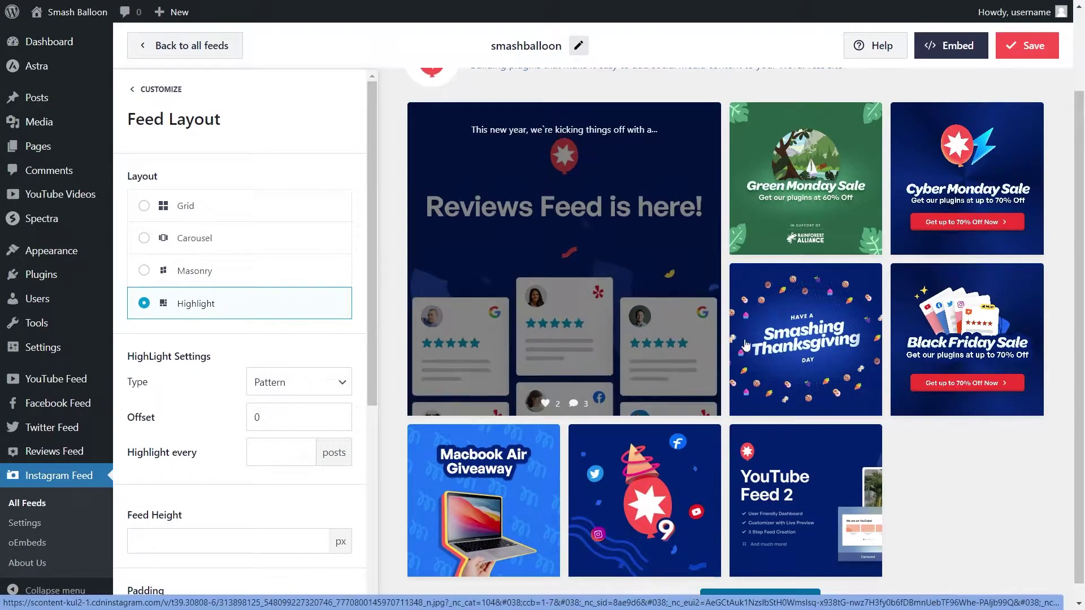
{"action": "left_click", "coordinate": [213, 209]}
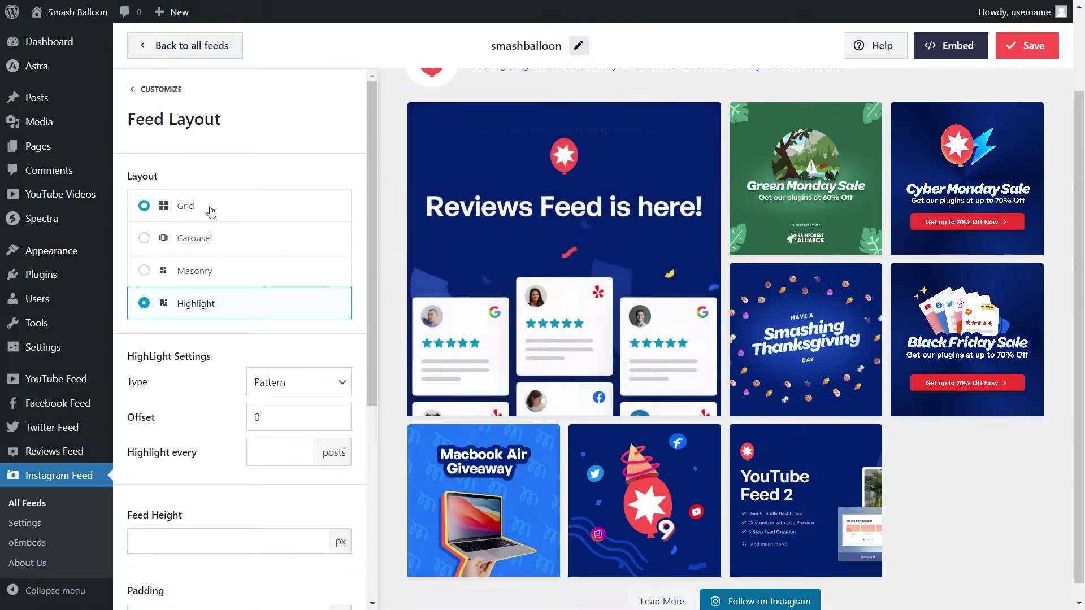
{"action": "scroll", "coordinate": [278, 338], "scroll_direction": "down", "scroll_amount": 3}
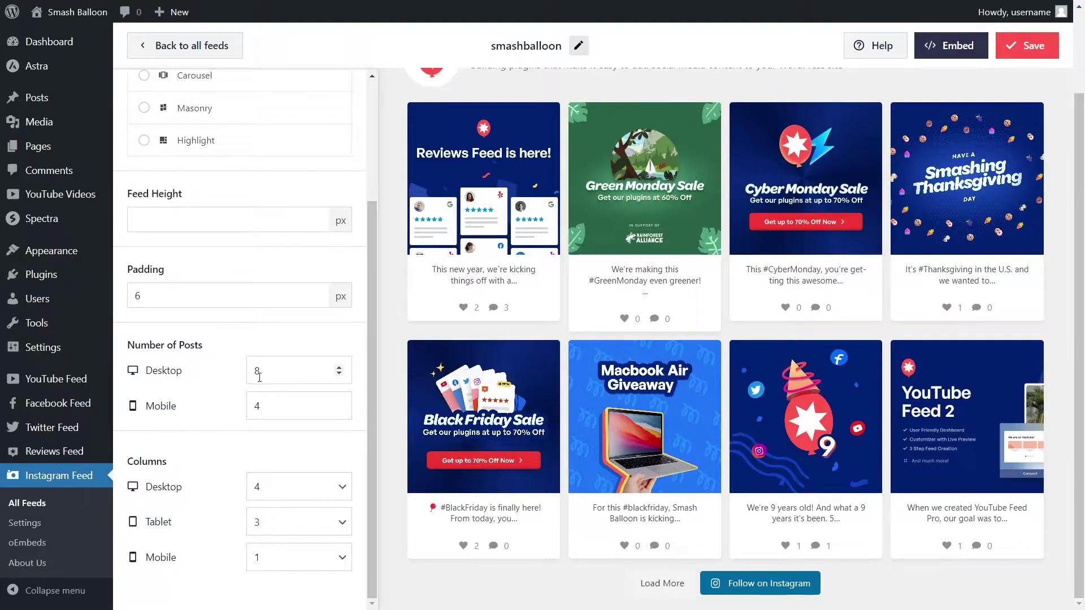
Show 9 posts in 3 desktop columns, save the feed, and bring up Color Scheme.
{"action": "left_click_drag", "start_coordinate": [338, 370], "coordinate": [235, 377]}
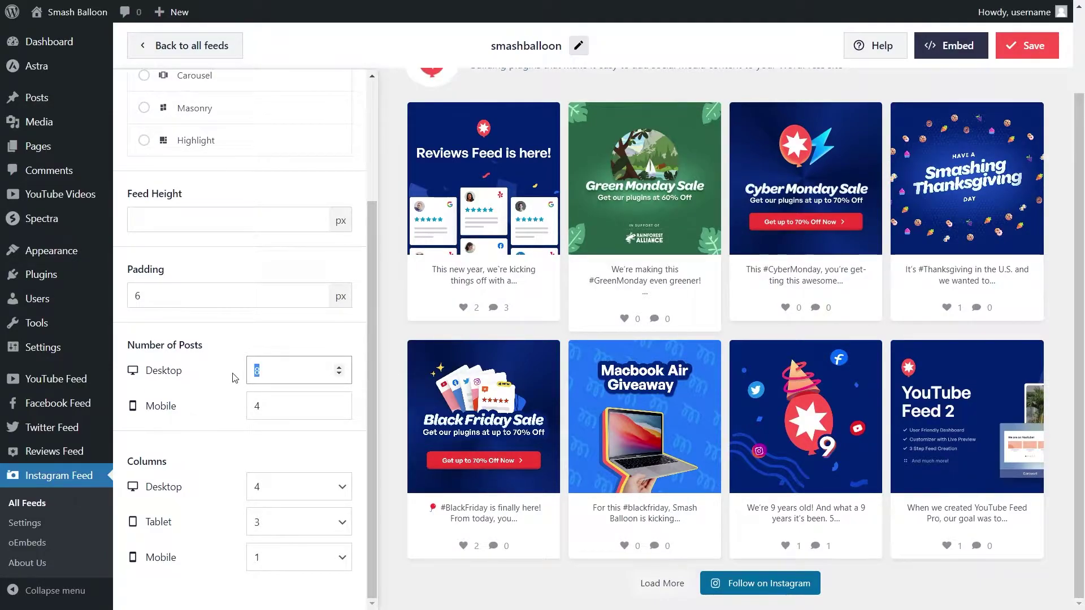
{"action": "type", "text": "9"}
{"action": "scroll", "coordinate": [574, 414], "scroll_direction": "down", "scroll_amount": 3}
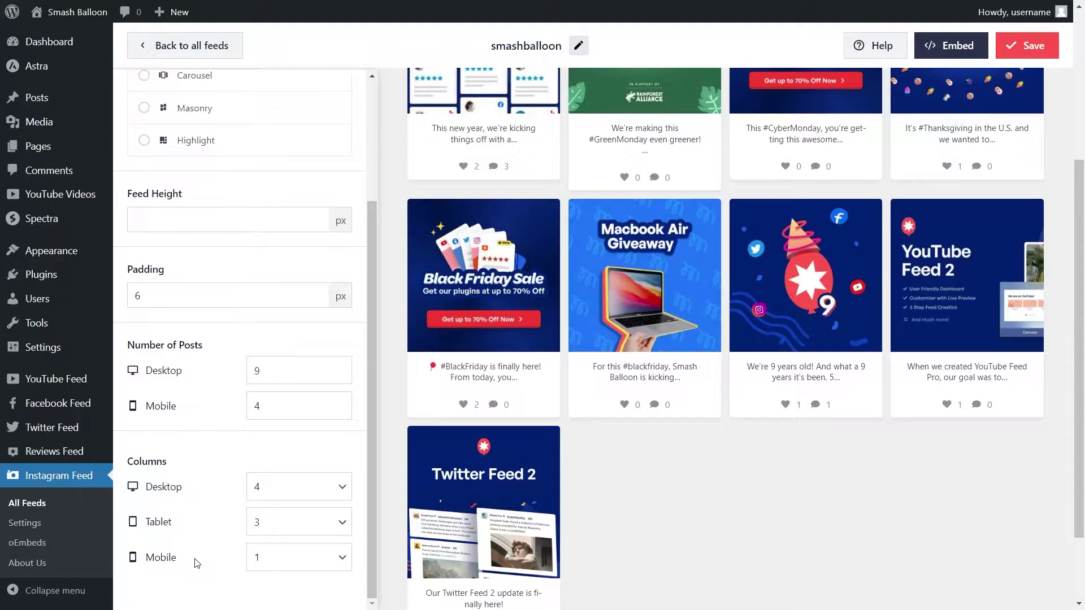
{"action": "left_click", "coordinate": [304, 492]}
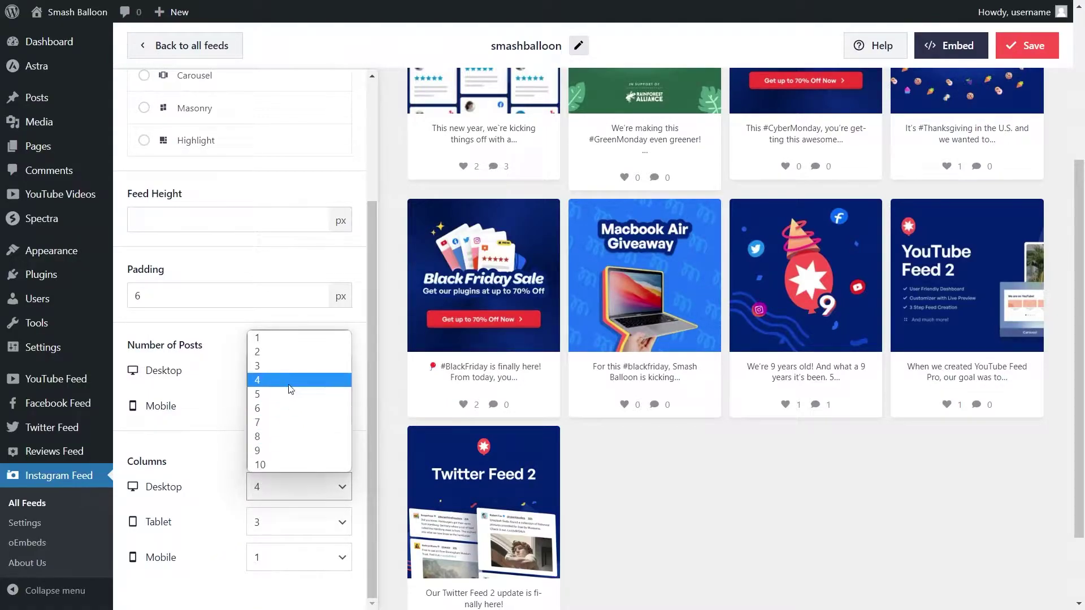
{"action": "left_click", "coordinate": [290, 367]}
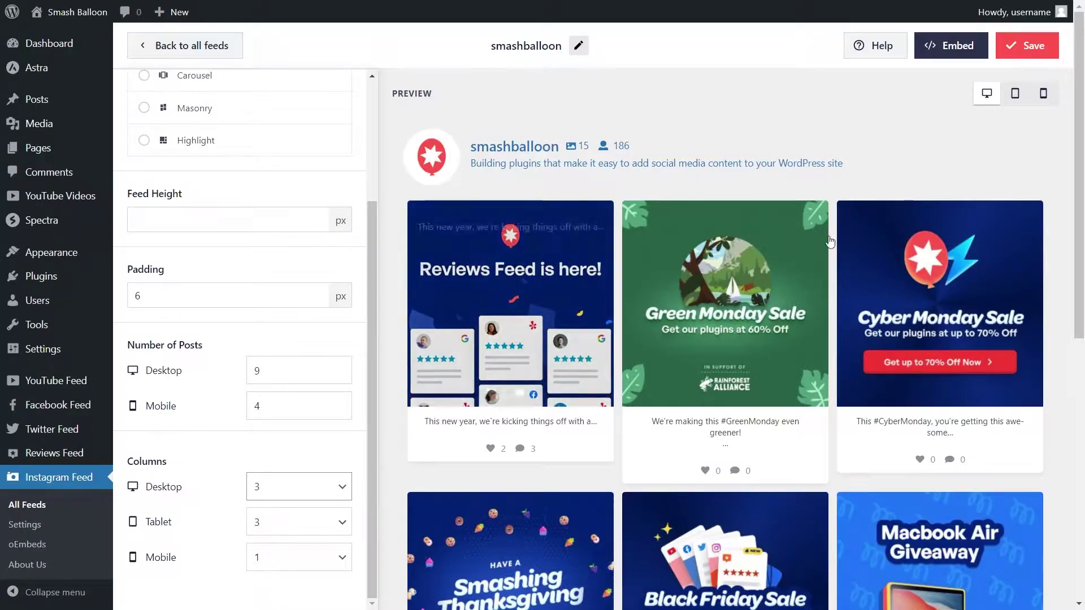
{"action": "left_click", "coordinate": [1026, 45]}
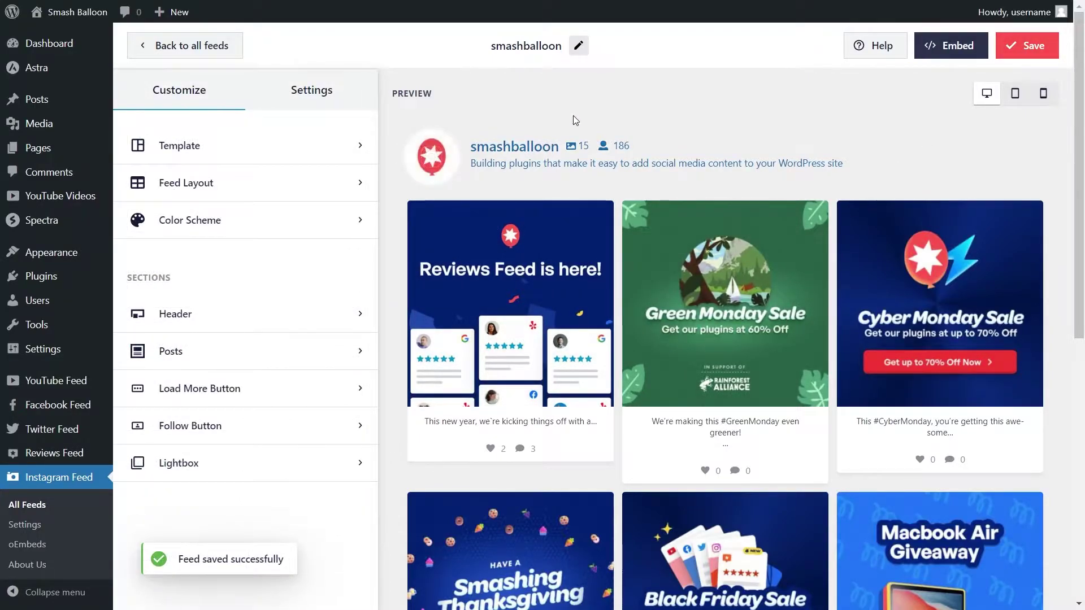
{"action": "left_click", "coordinate": [207, 232]}
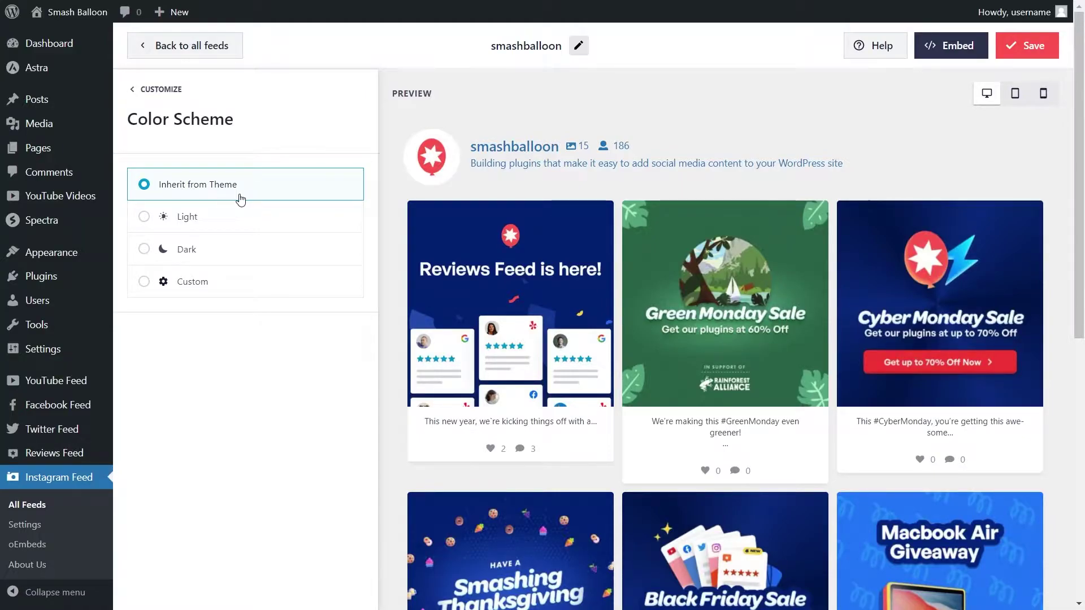
Preview Light, Dark and Custom schemes with red and yellow backgrounds, then revert to Inherit from Theme and save.
{"action": "left_click", "coordinate": [226, 218]}
{"action": "left_click", "coordinate": [224, 251]}
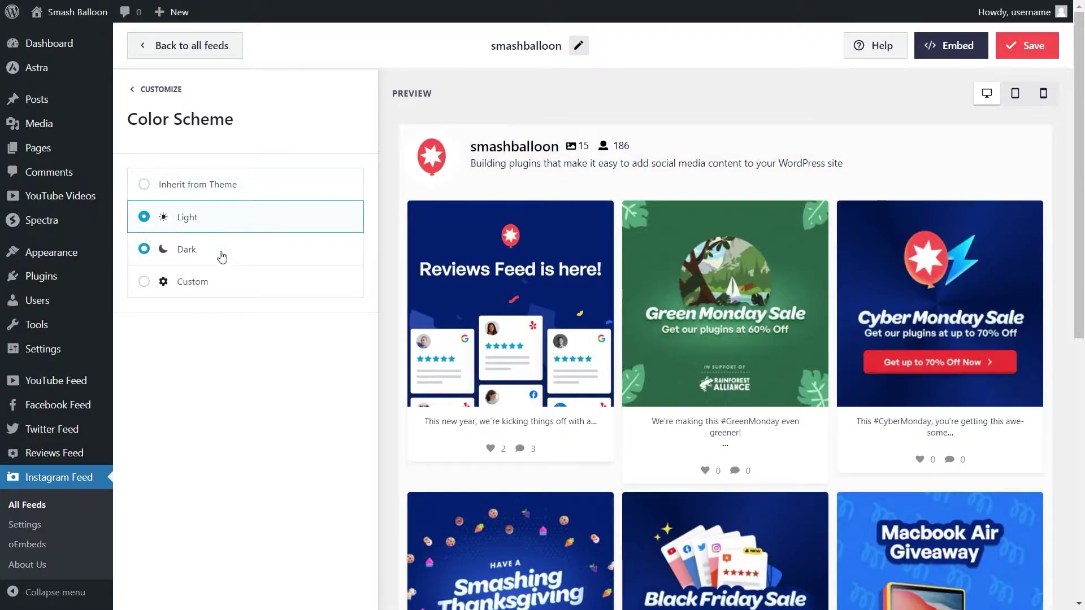
{"action": "left_click", "coordinate": [226, 280]}
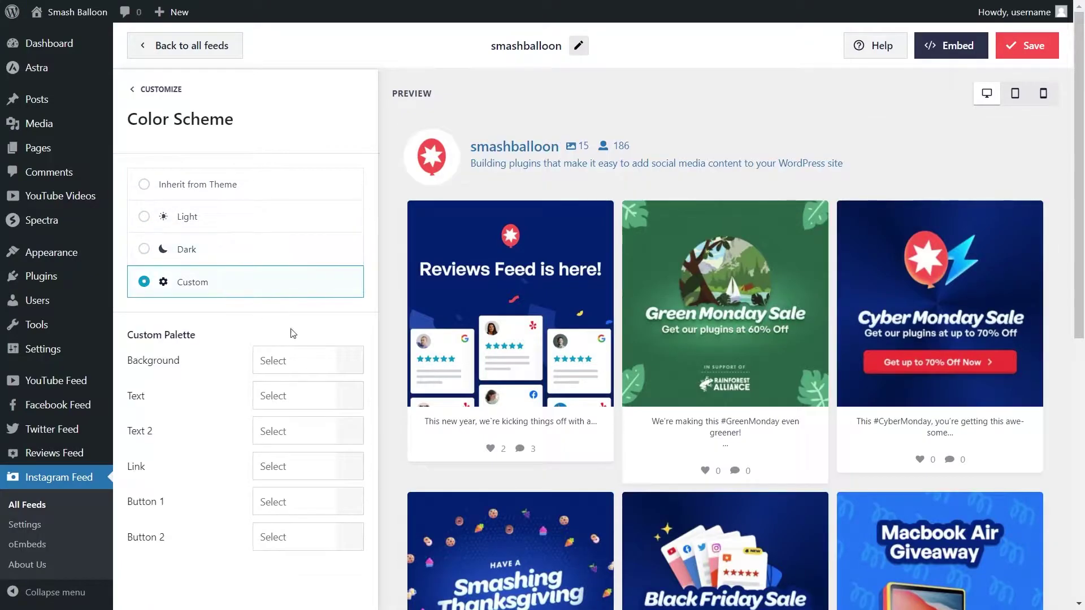
{"action": "left_click", "coordinate": [350, 371]}
{"action": "left_click", "coordinate": [246, 559]}
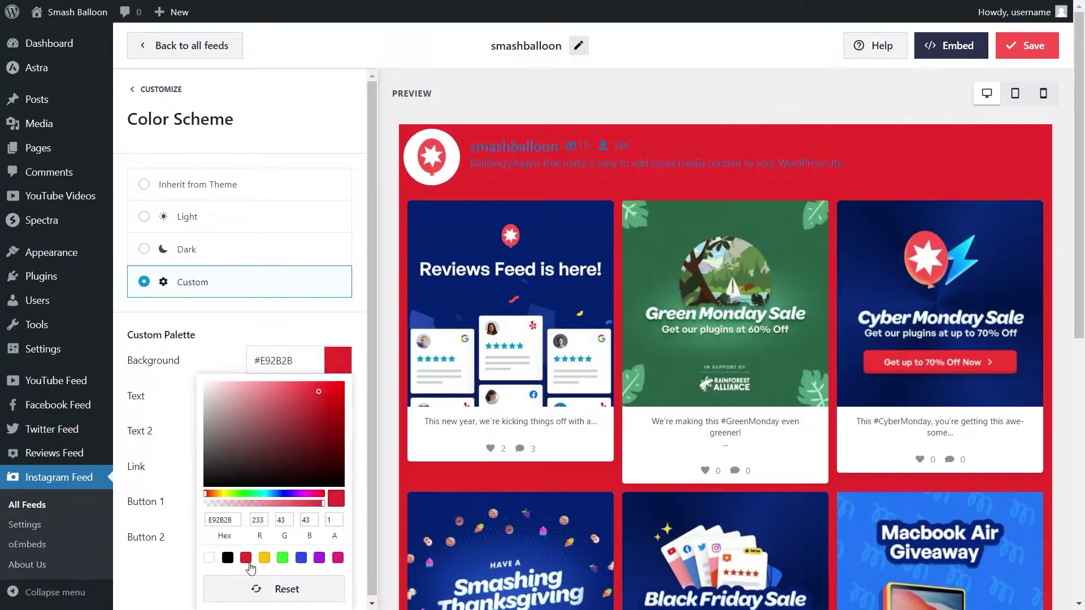
{"action": "left_click", "coordinate": [264, 557]}
{"action": "left_click", "coordinate": [274, 588]}
{"action": "left_click", "coordinate": [222, 195]}
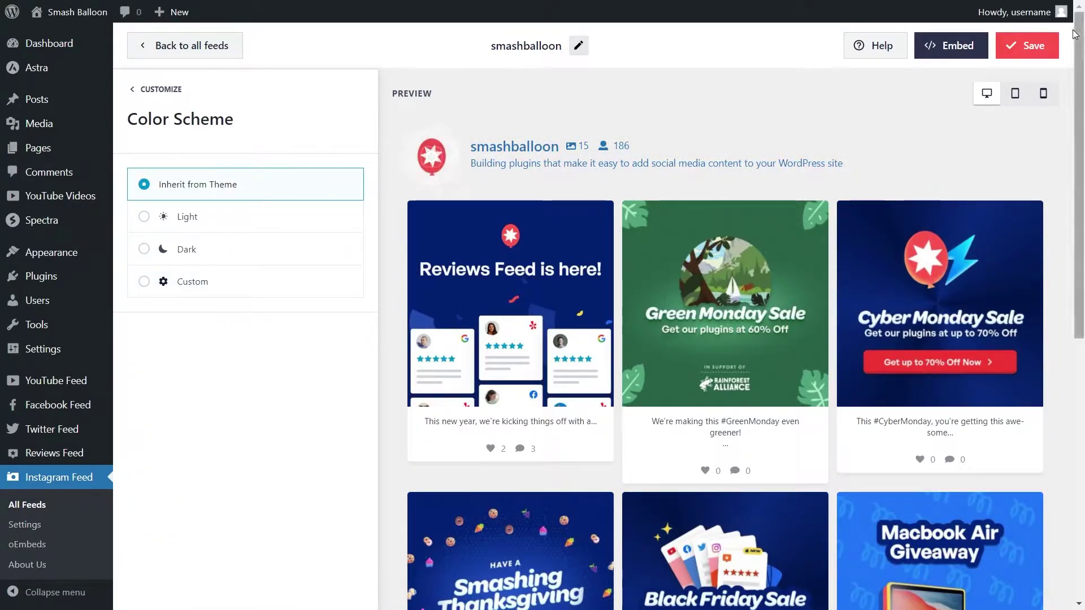
{"action": "left_click", "coordinate": [1045, 46]}
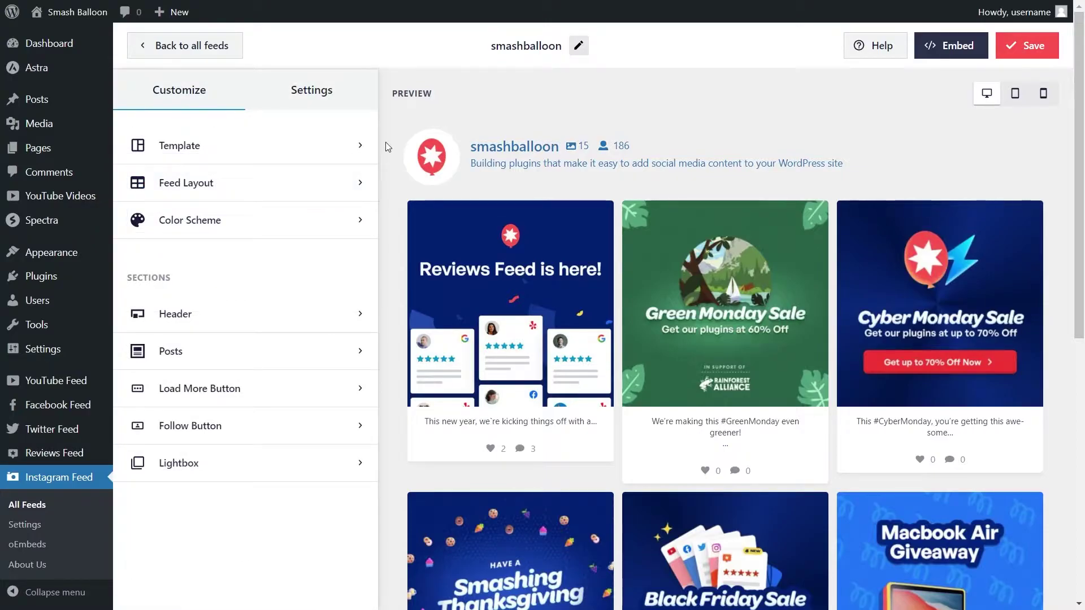
Open Filters and Moderation, enable moderation and allow the Reviews Feed and Green Monday posts.
{"action": "left_click", "coordinate": [315, 100]}
{"action": "left_click", "coordinate": [249, 182]}
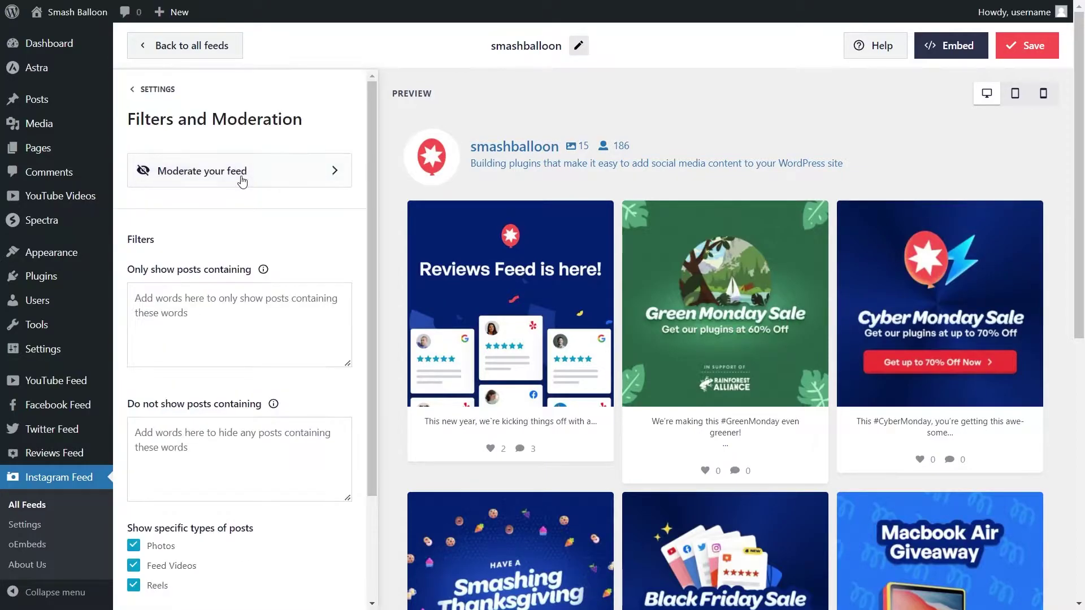
{"action": "left_click", "coordinate": [253, 176]}
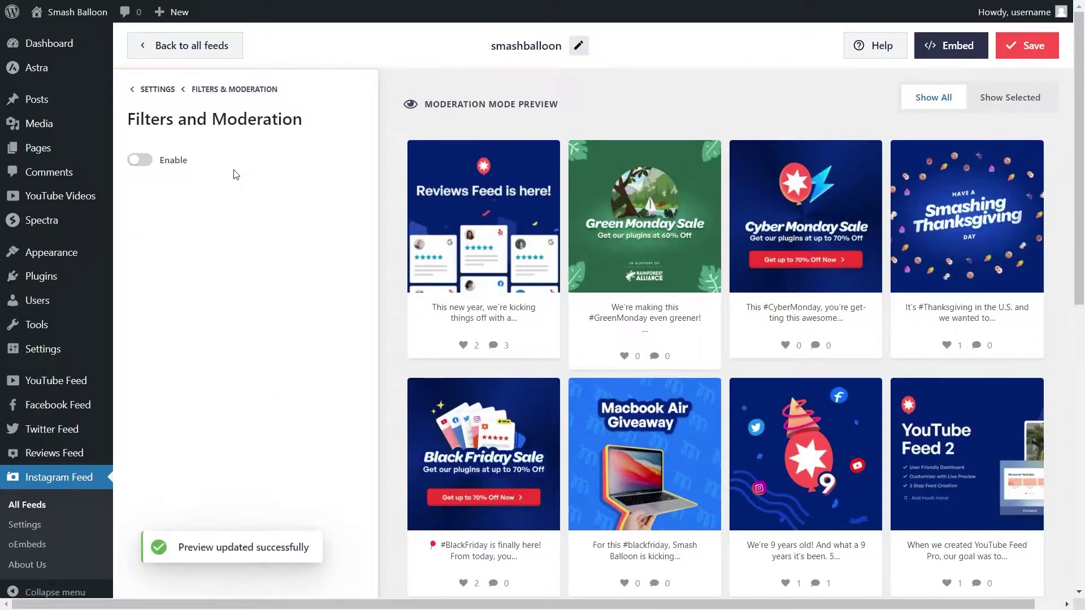
{"action": "left_click", "coordinate": [141, 161]}
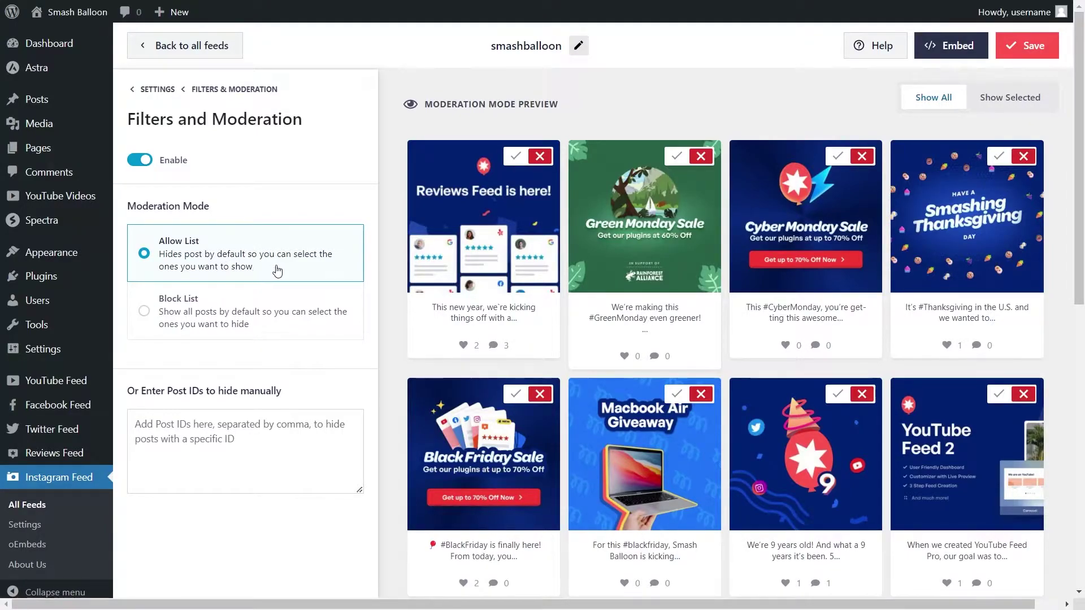
{"action": "left_click", "coordinate": [515, 156]}
{"action": "left_click", "coordinate": [675, 157]}
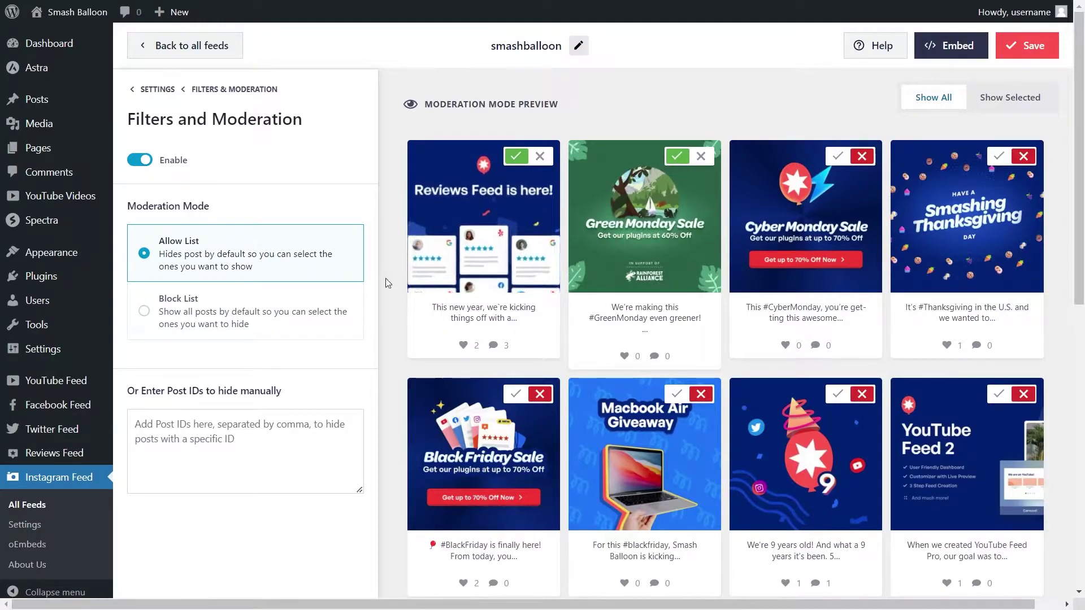
Switch to block mode hiding those two posts, then disable moderation and review the filters.
{"action": "left_click", "coordinate": [314, 315]}
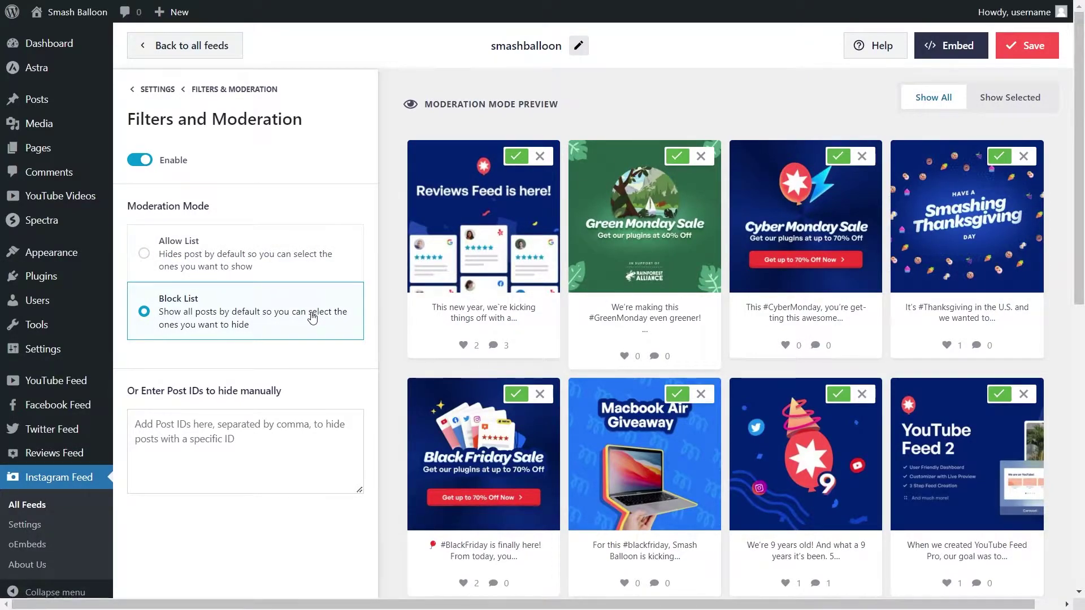
{"action": "left_click", "coordinate": [540, 156]}
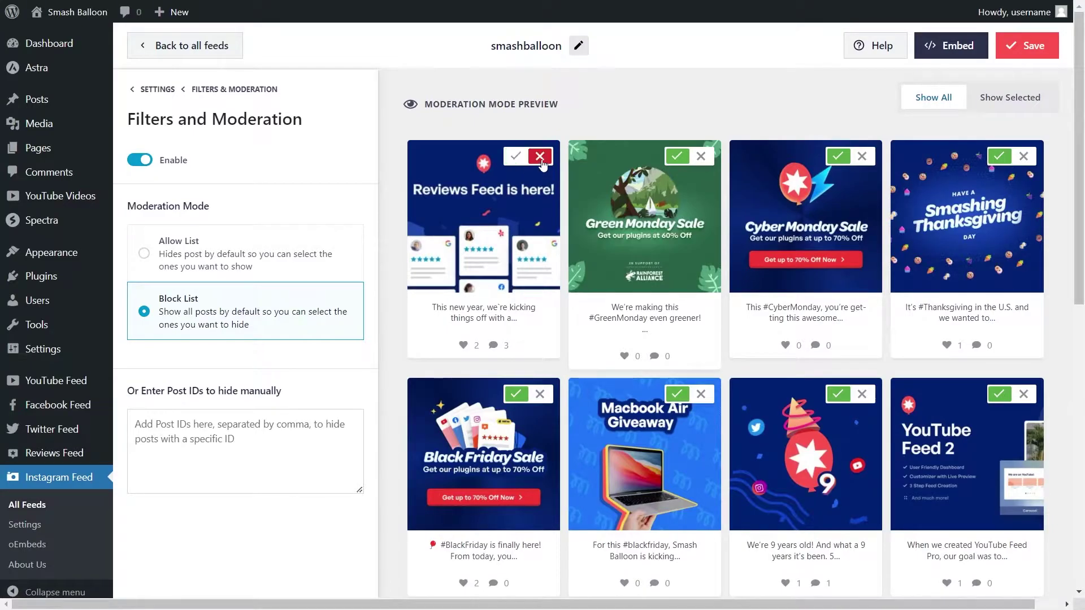
{"action": "left_click", "coordinate": [700, 156]}
{"action": "left_click", "coordinate": [147, 163]}
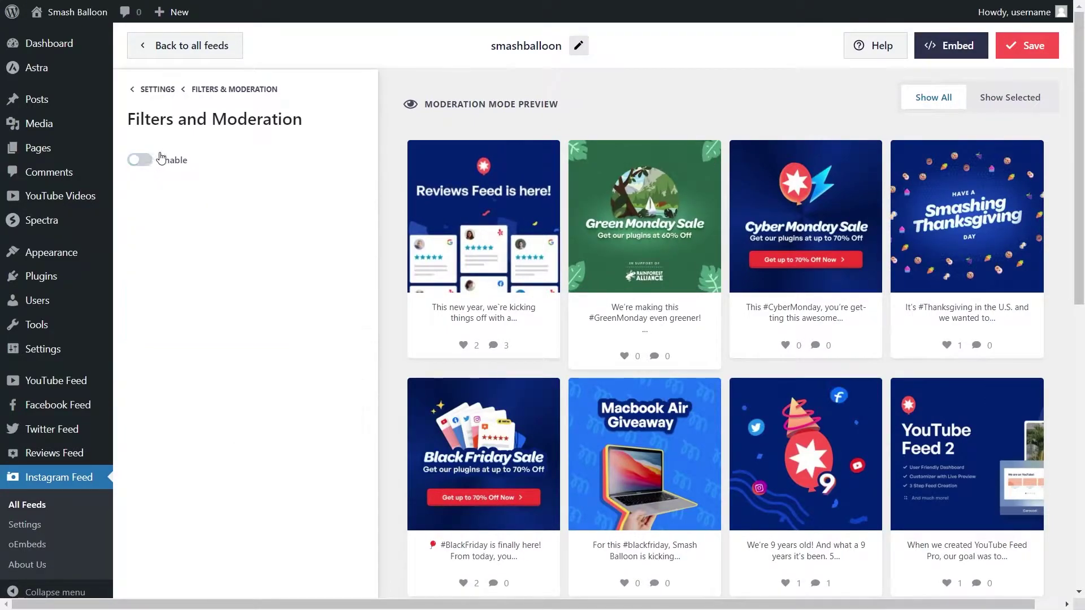
{"action": "left_click", "coordinate": [238, 97]}
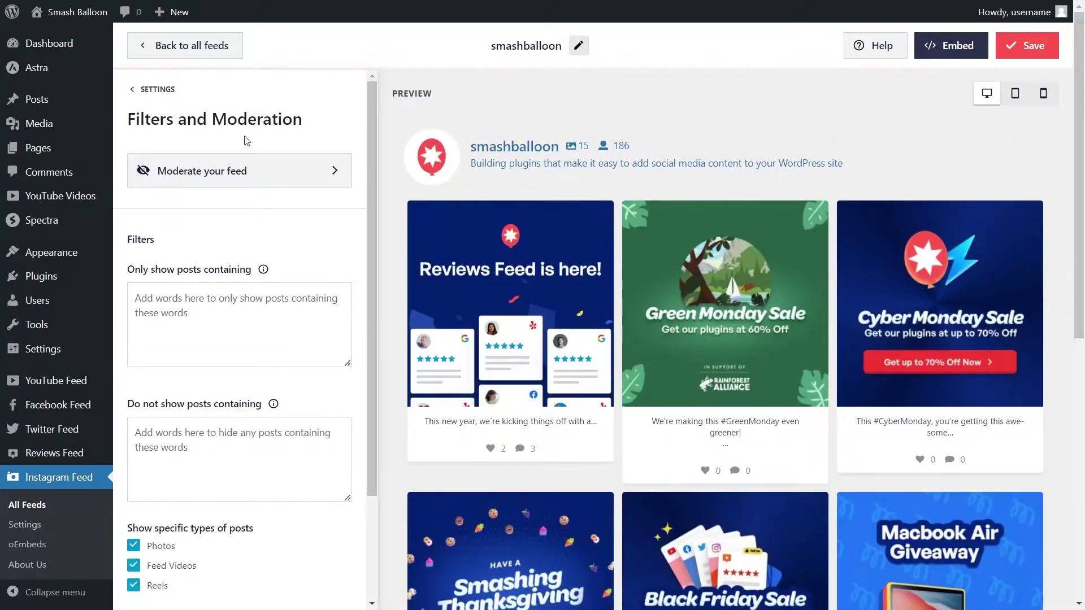
{"action": "scroll", "coordinate": [295, 285], "scroll_direction": "down", "scroll_amount": 1}
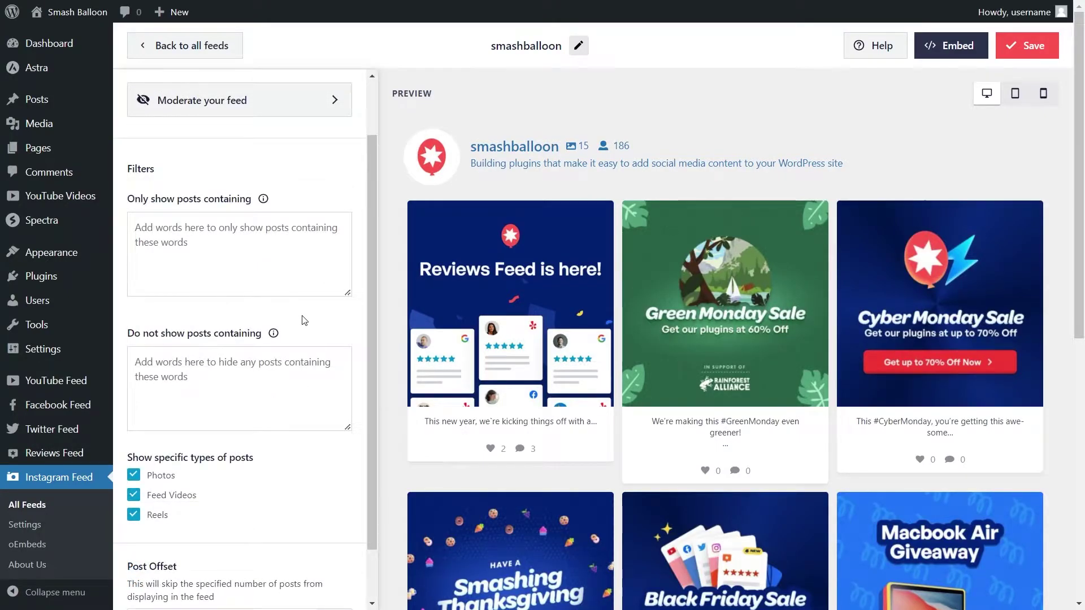
{"action": "scroll", "coordinate": [257, 456], "scroll_direction": "down", "scroll_amount": 1}
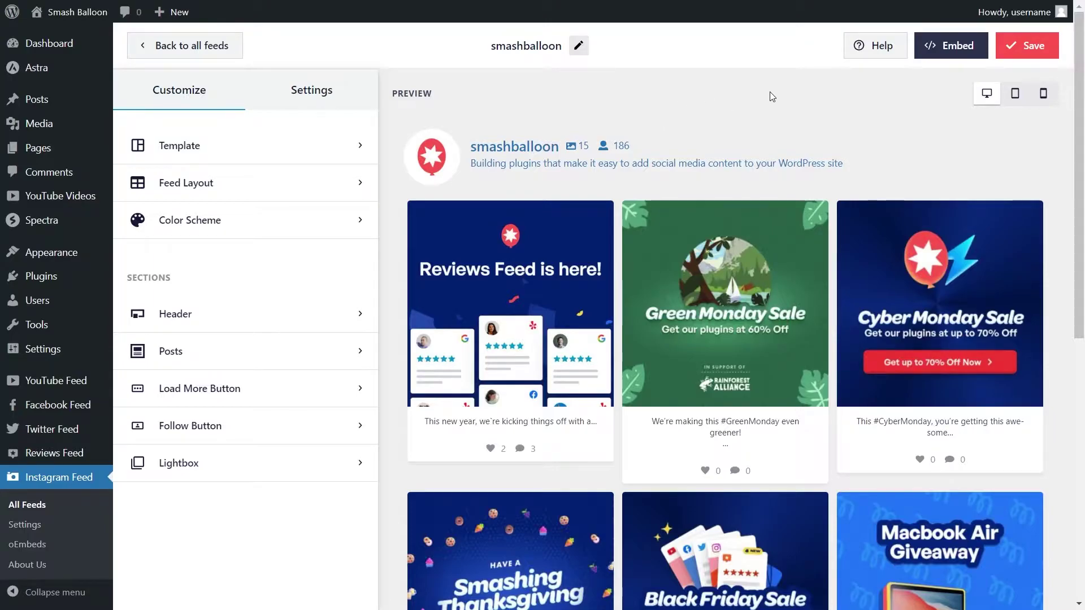
Copy the feed shortcode and add the feed to the Social Feeds page.
{"action": "left_click", "coordinate": [928, 51]}
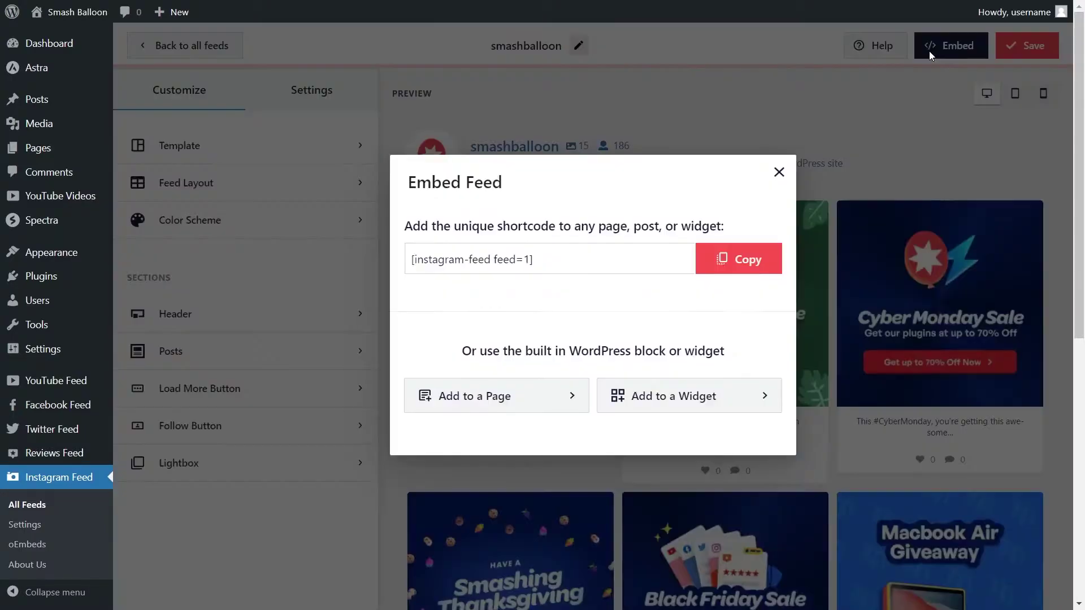
{"action": "left_click", "coordinate": [730, 264]}
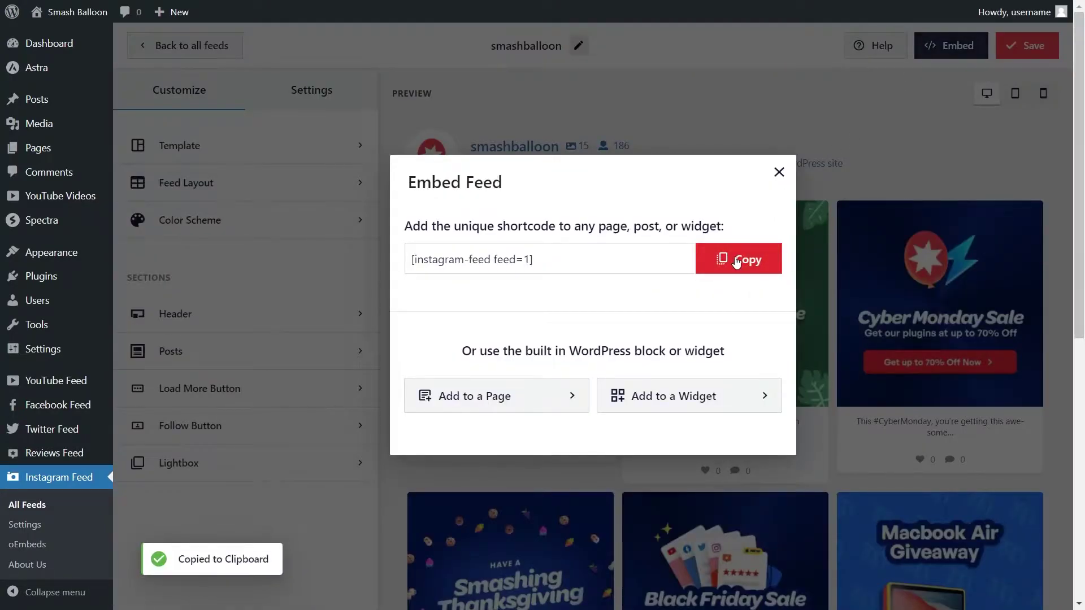
{"action": "left_click", "coordinate": [521, 405]}
{"action": "scroll", "coordinate": [554, 346], "scroll_direction": "down", "scroll_amount": 5}
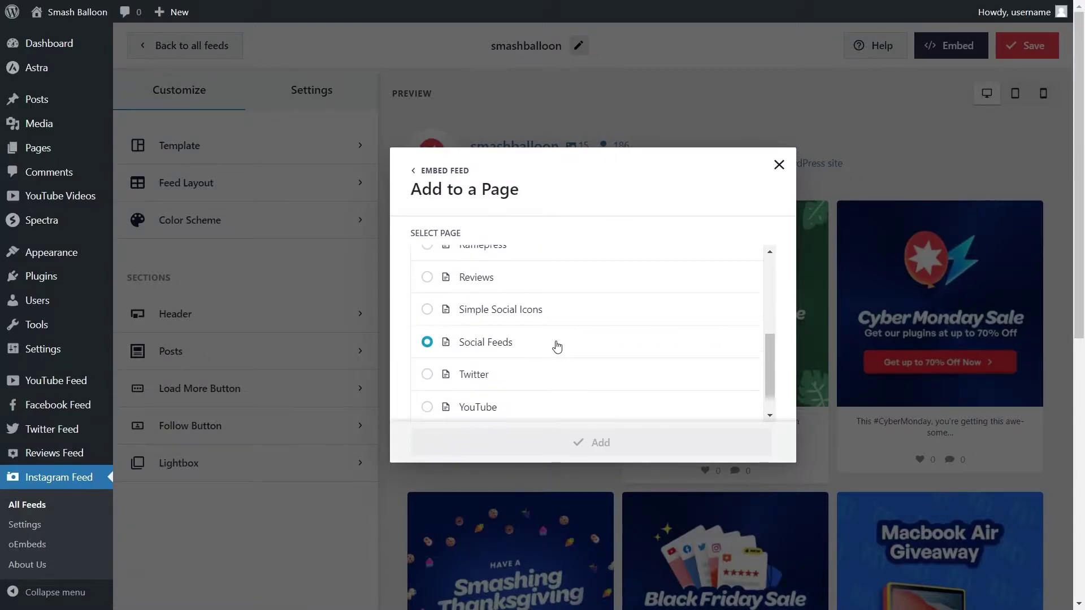
{"action": "left_click", "coordinate": [529, 346]}
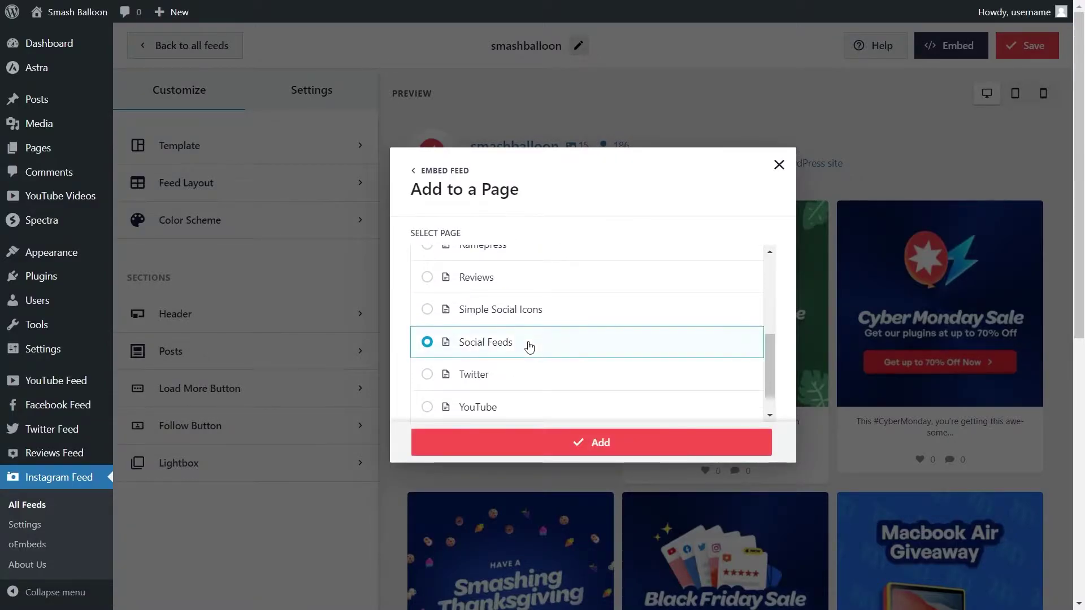
{"action": "left_click", "coordinate": [591, 443]}
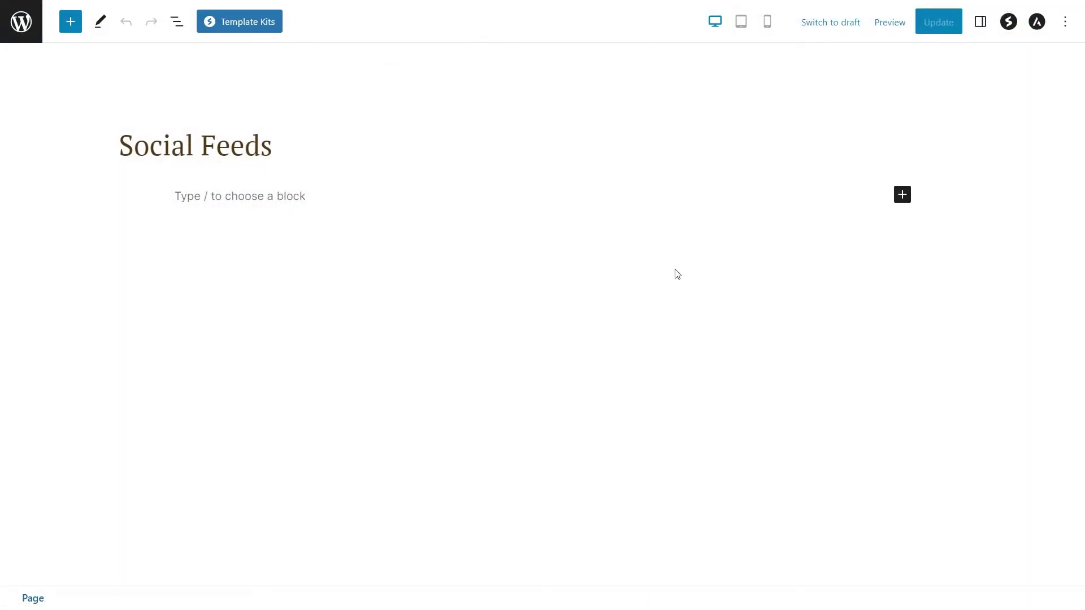
Insert a shortcode block with the pasted shortcode and an Instagram Feed block, then update the page.
{"action": "left_click", "coordinate": [902, 194]}
{"action": "left_click", "coordinate": [737, 311]}
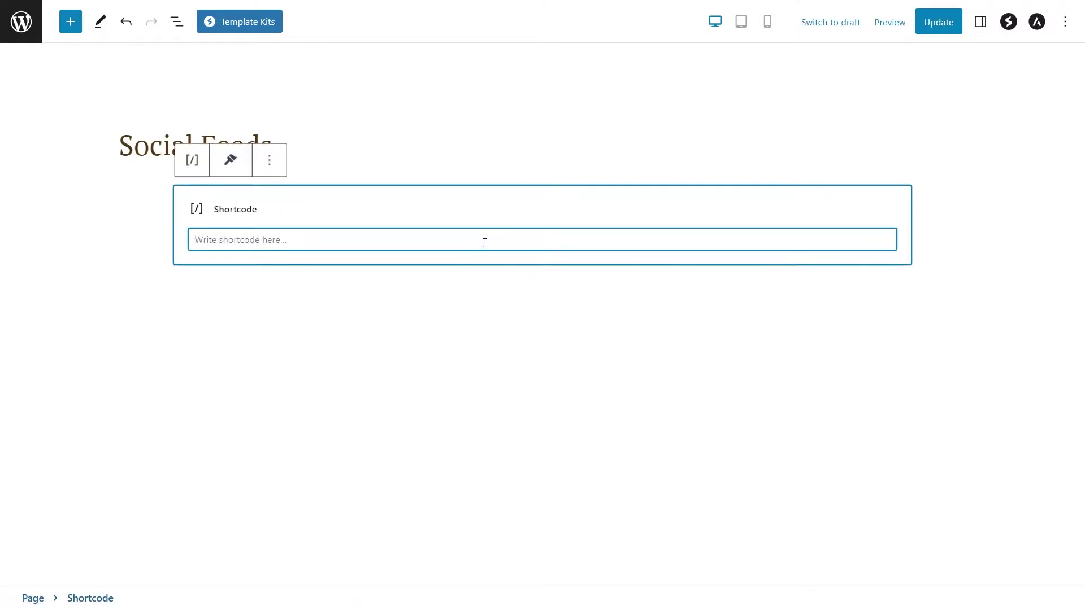
{"action": "key", "text": "ctrl+v"}
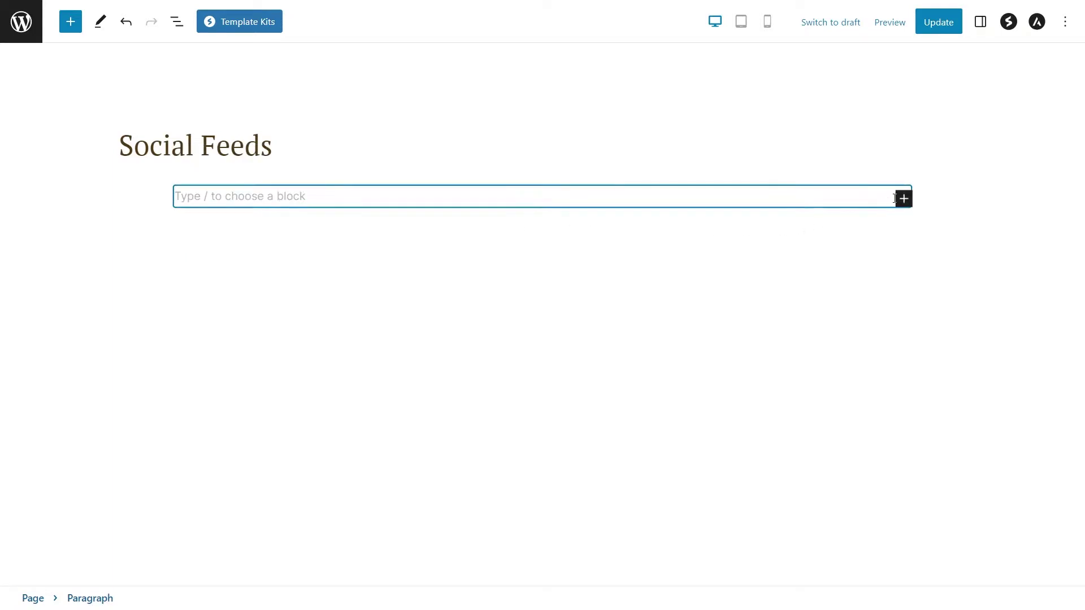
{"action": "left_click", "coordinate": [903, 199]}
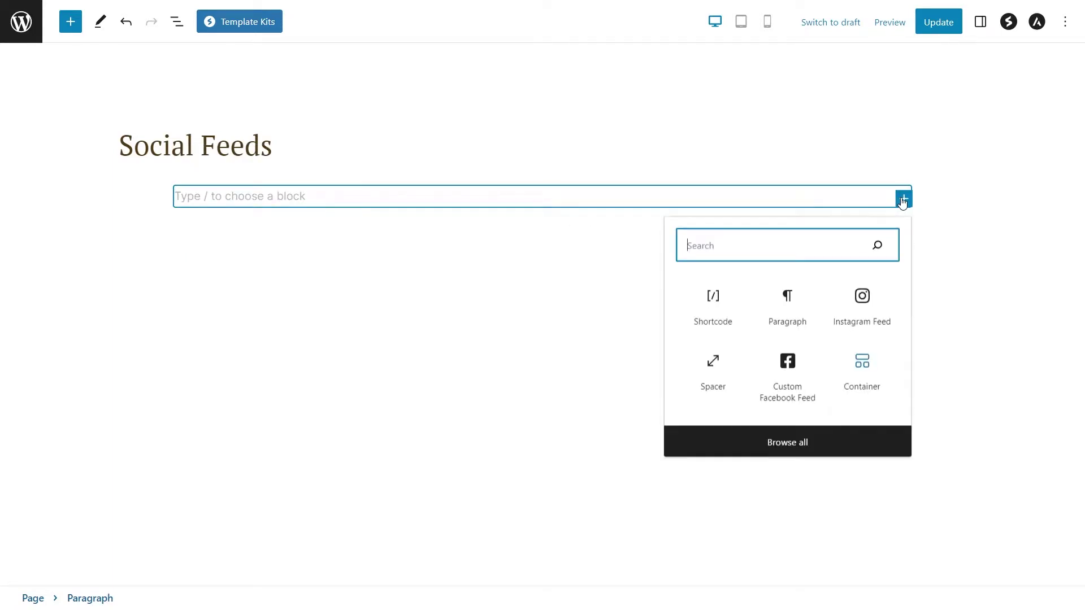
{"action": "left_click", "coordinate": [859, 299]}
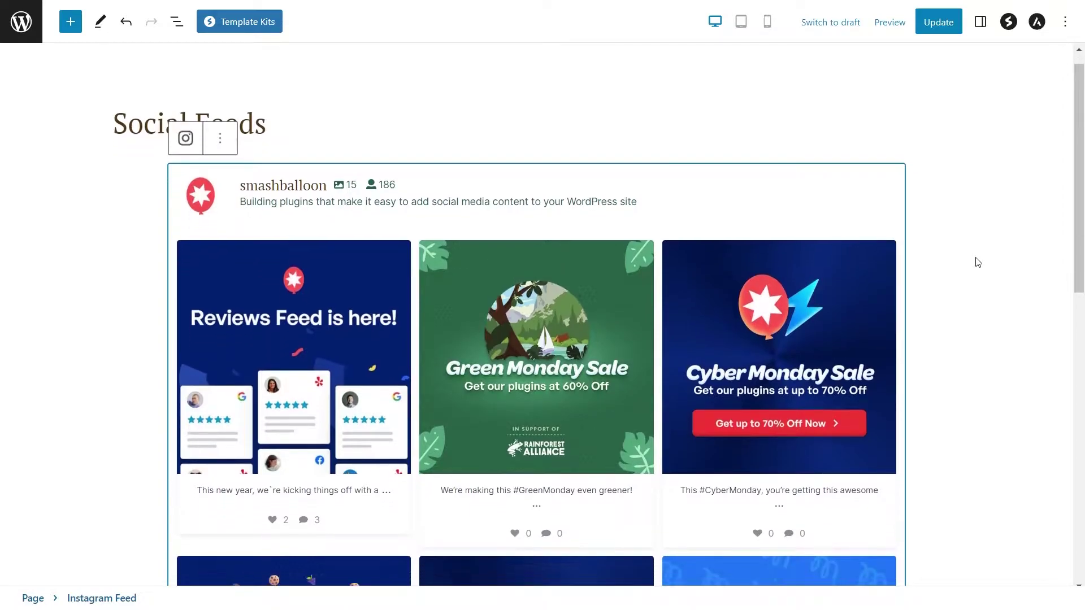
{"action": "scroll", "coordinate": [978, 261], "scroll_direction": "down", "scroll_amount": 5}
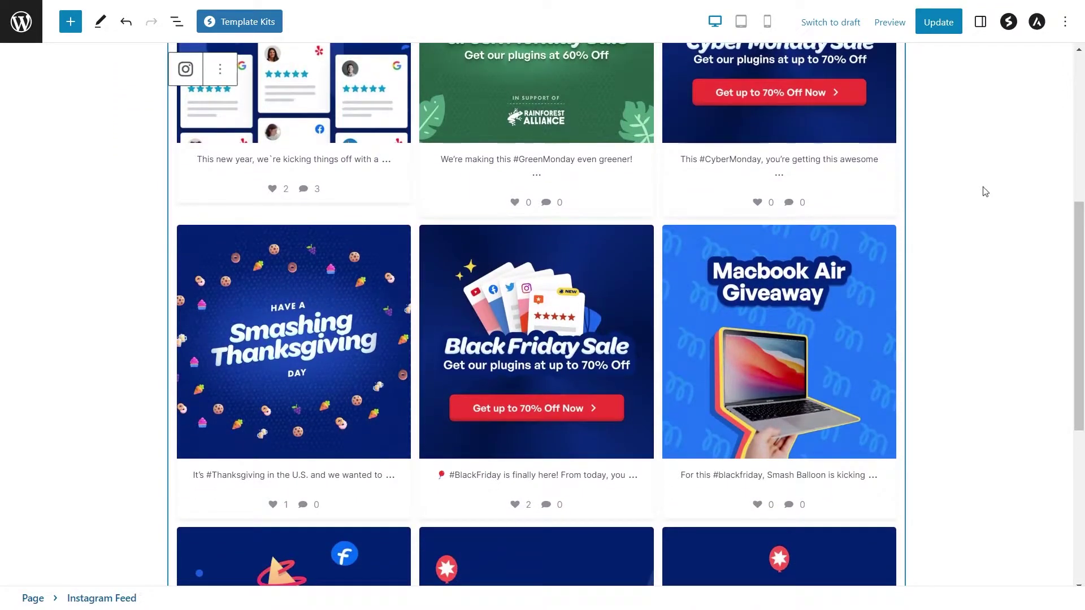
{"action": "left_click", "coordinate": [942, 28]}
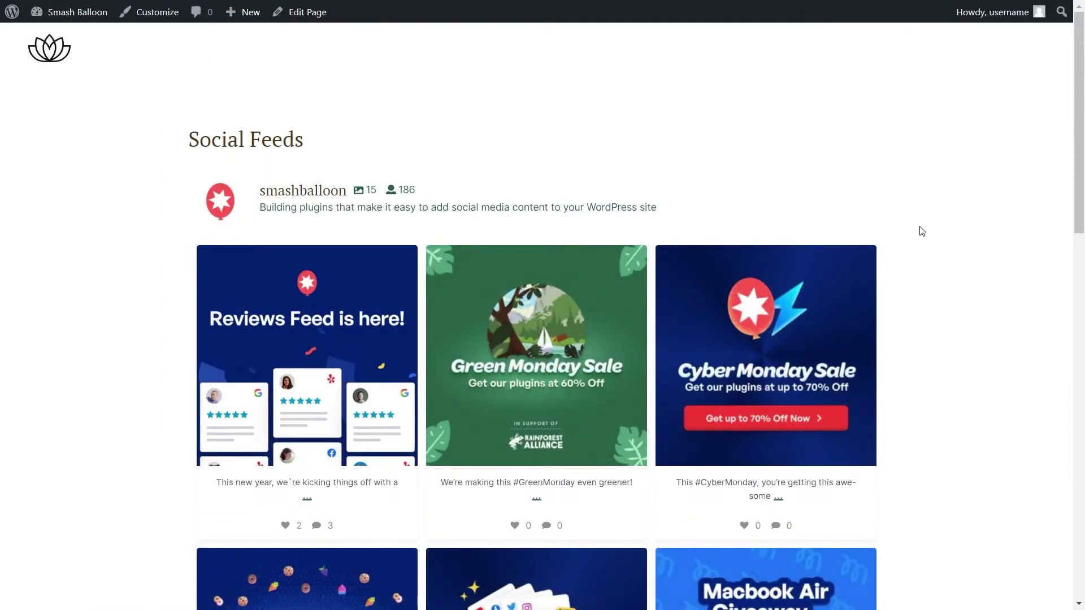
Load more posts in the live Instagram feed and open the 20 Million Websites post enlarged.
{"action": "scroll", "coordinate": [932, 268], "scroll_direction": "down", "scroll_amount": 2}
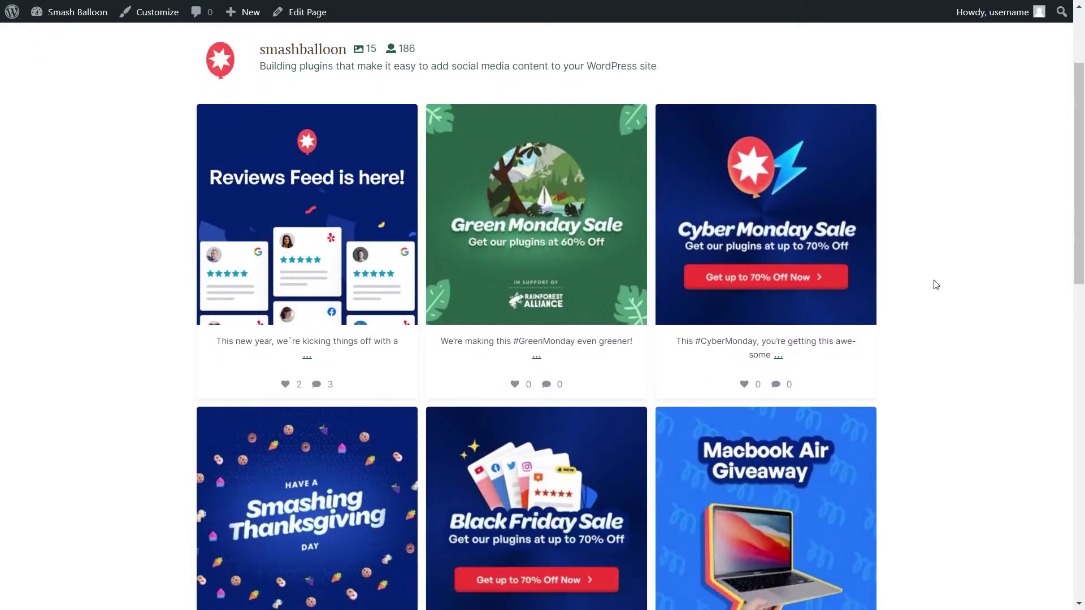
{"action": "scroll", "coordinate": [936, 284], "scroll_direction": "down", "scroll_amount": 3}
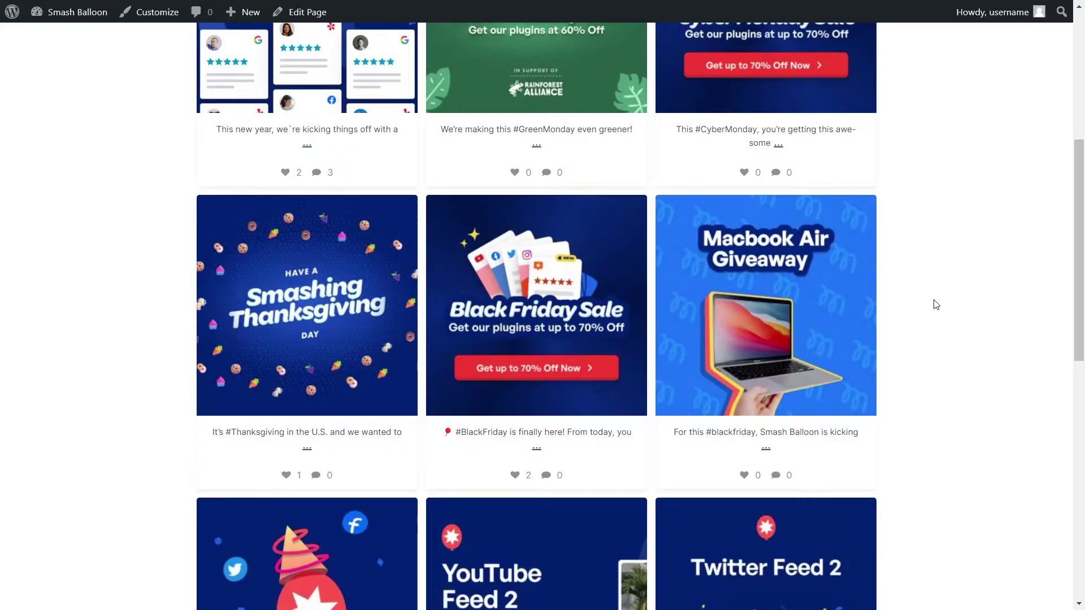
{"action": "scroll", "coordinate": [932, 316], "scroll_direction": "down", "scroll_amount": 5}
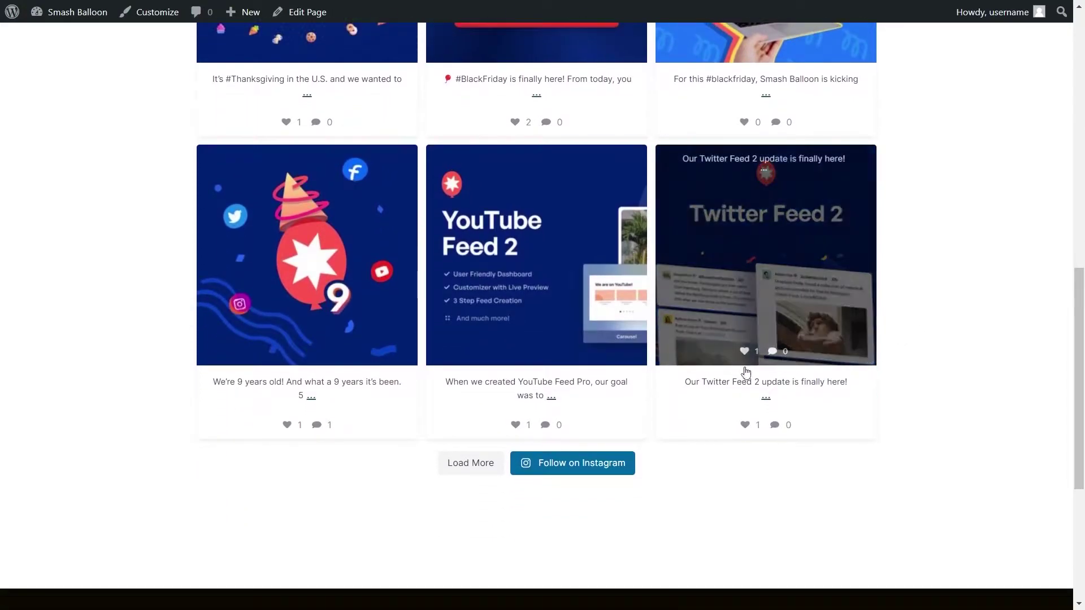
{"action": "left_click", "coordinate": [484, 461]}
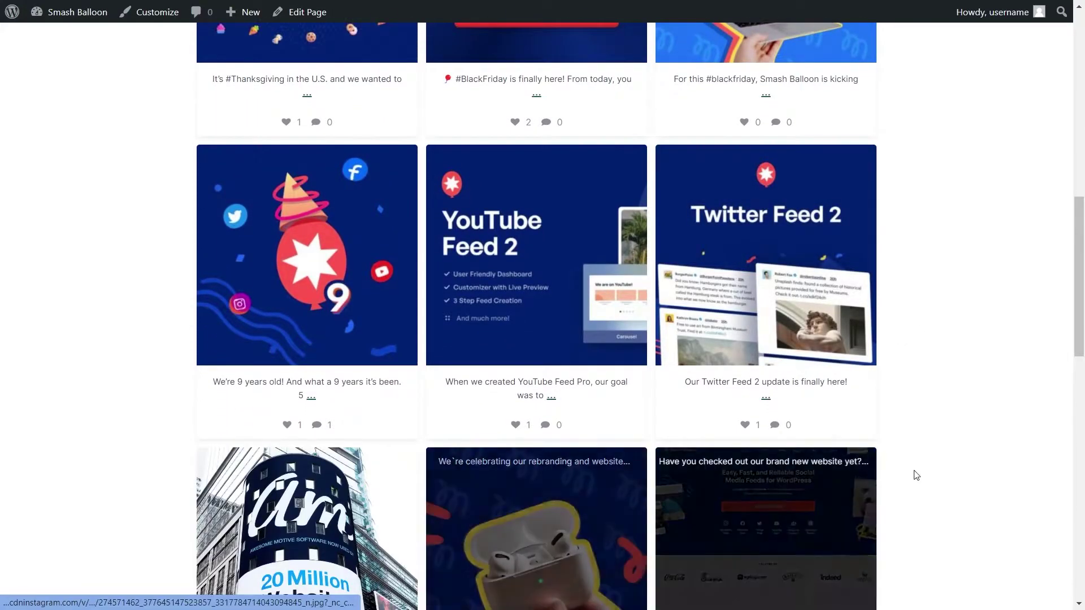
{"action": "scroll", "coordinate": [944, 448], "scroll_direction": "down", "scroll_amount": 3}
{"action": "scroll", "coordinate": [942, 432], "scroll_direction": "down", "scroll_amount": 3}
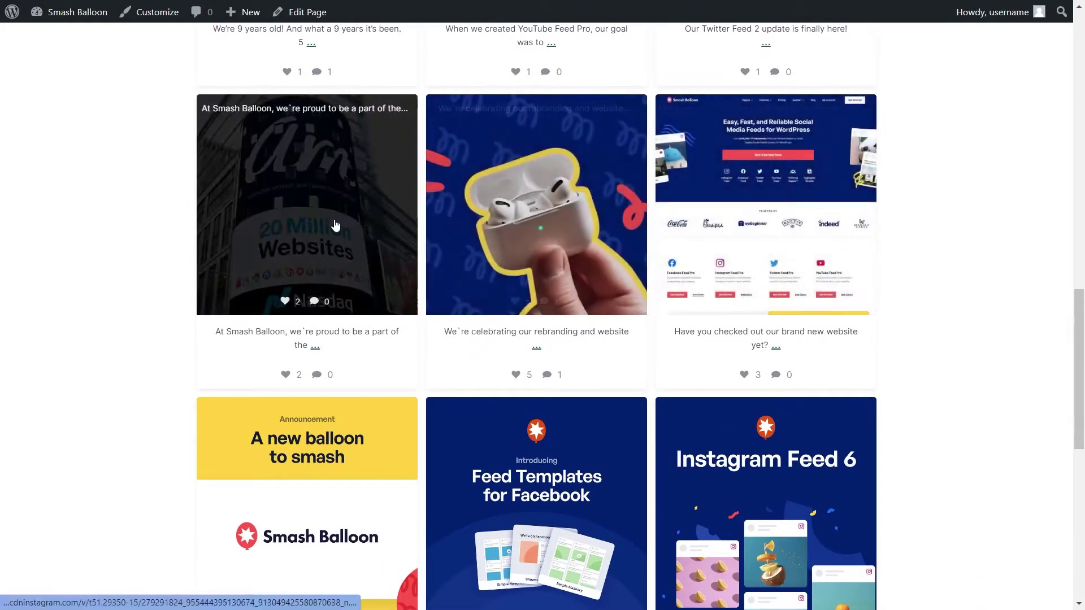
{"action": "left_click", "coordinate": [334, 224]}
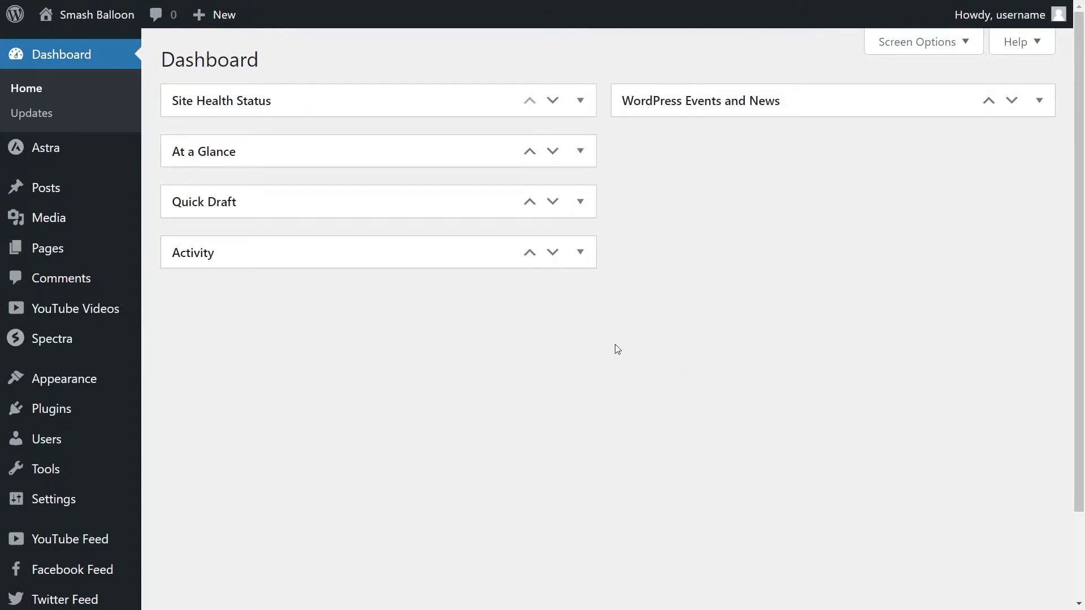
Start a new Facebook feed from All Feeds using the Timeline feed type.
{"action": "scroll", "coordinate": [46, 525], "scroll_direction": "down", "scroll_amount": 1}
{"action": "mouse_move", "coordinate": [103, 502]}
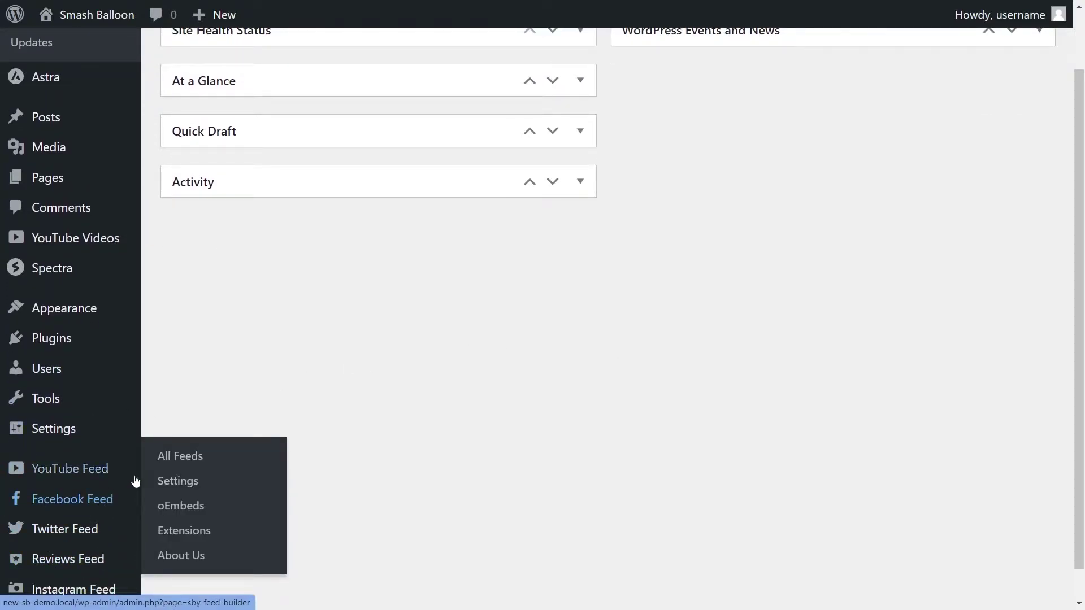
{"action": "left_click", "coordinate": [164, 457]}
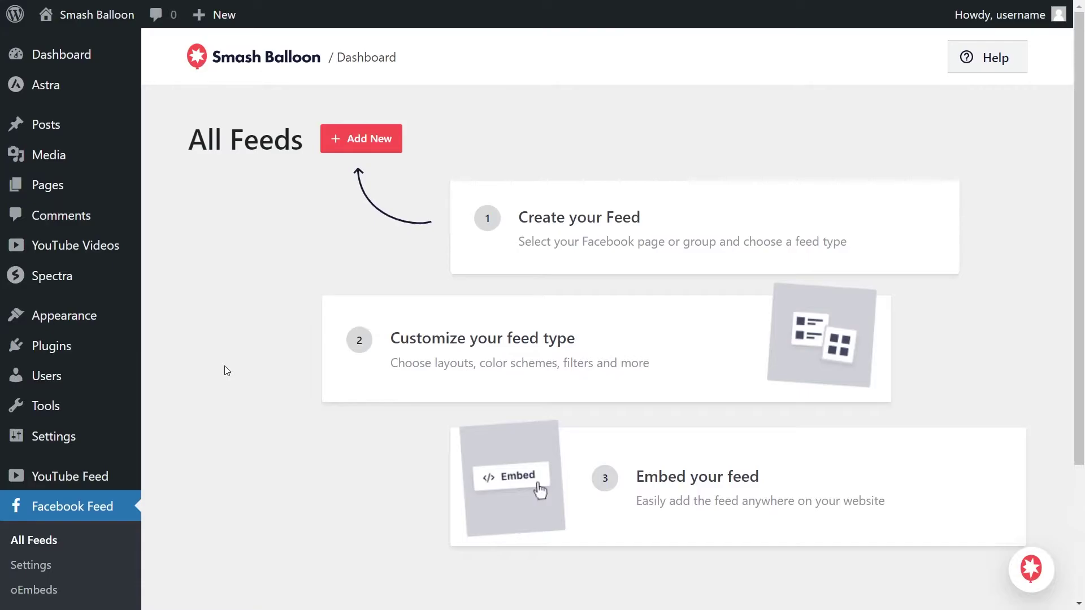
{"action": "left_click", "coordinate": [361, 139]}
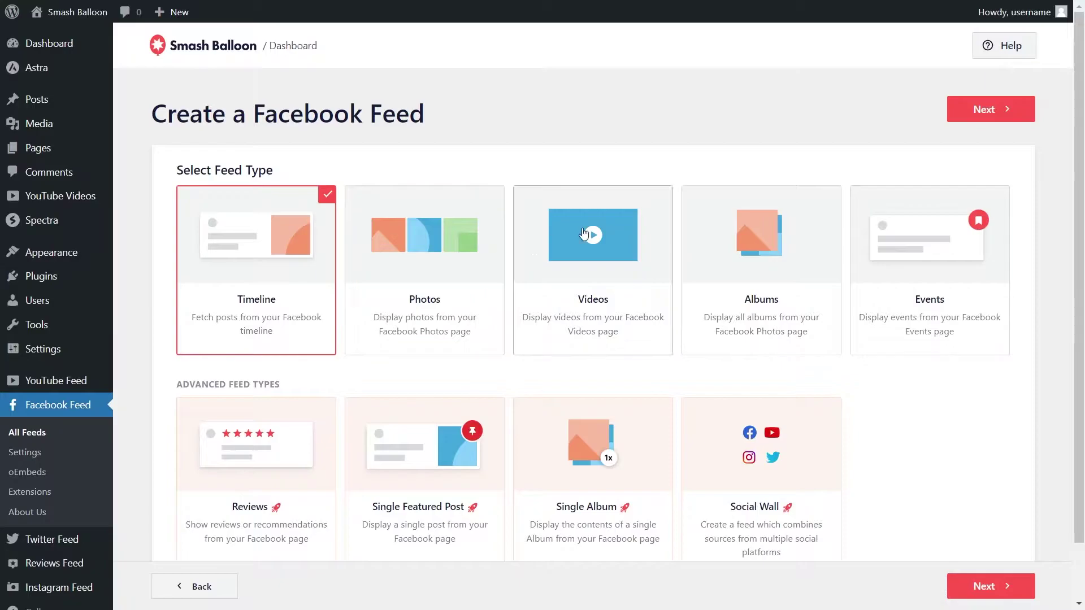
{"action": "left_click", "coordinate": [968, 113]}
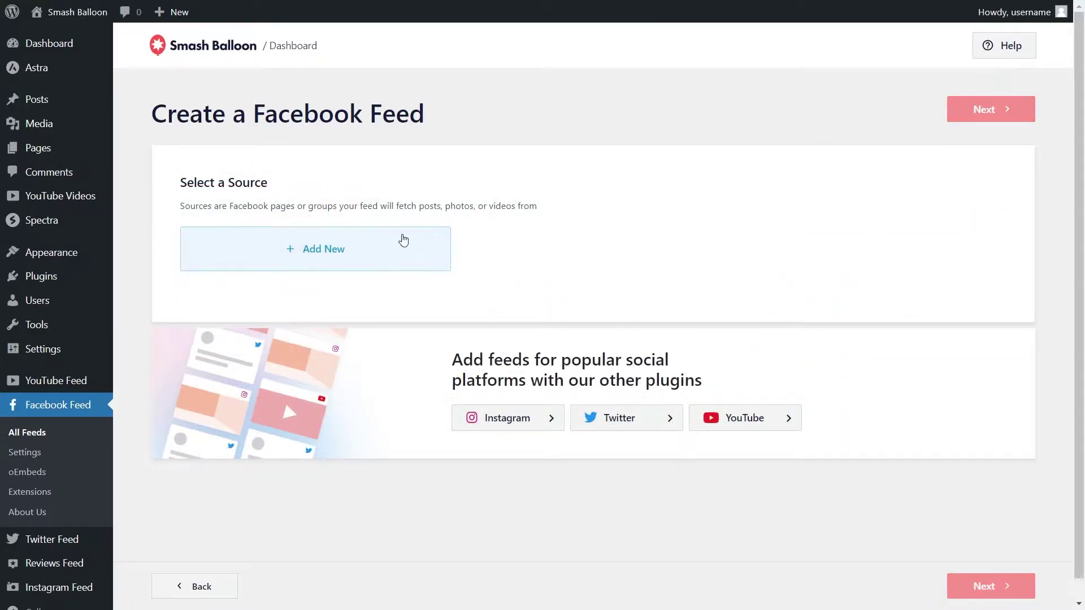
Add a new Page source and begin connecting to Facebook.
{"action": "left_click", "coordinate": [382, 246]}
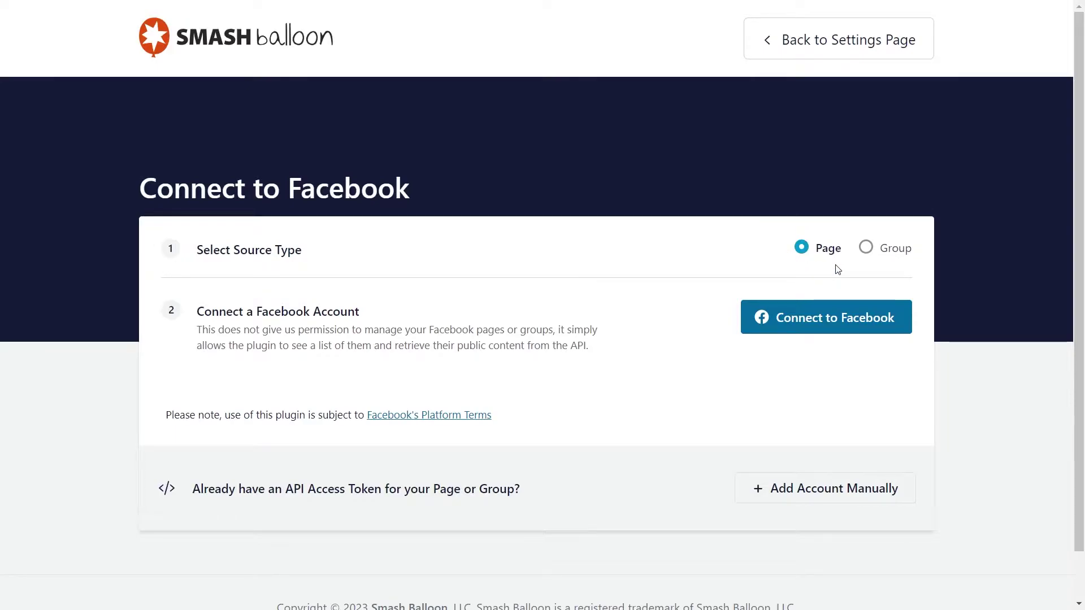
{"action": "left_click", "coordinate": [829, 316]}
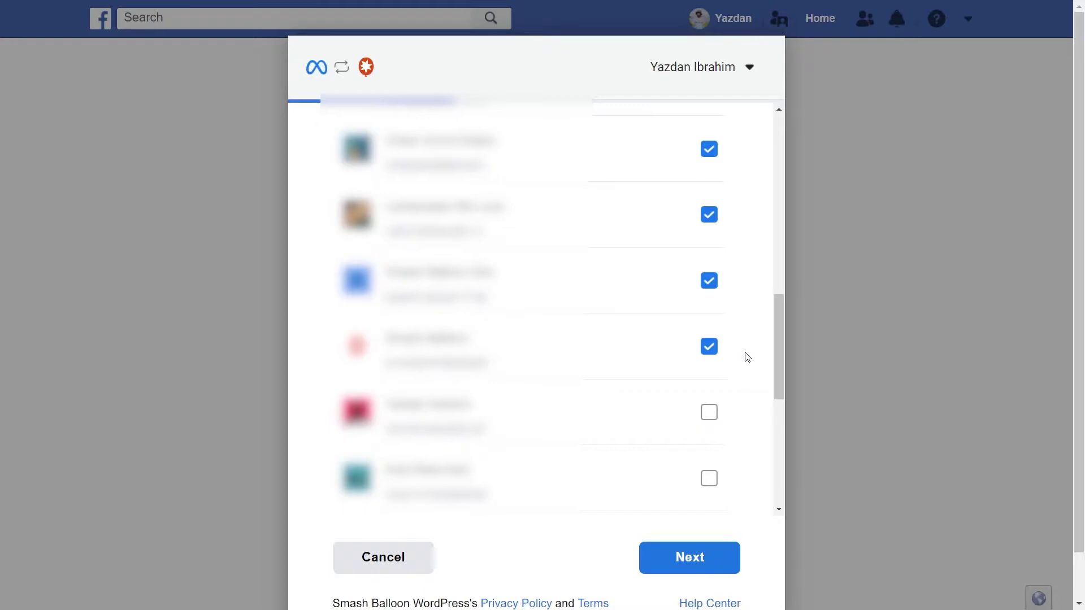
Keep all four pages ticked, grant the requested permissions and finish linking to WordPress.
{"action": "left_click", "coordinate": [713, 349]}
{"action": "left_click", "coordinate": [713, 349]}
{"action": "left_click", "coordinate": [690, 551]}
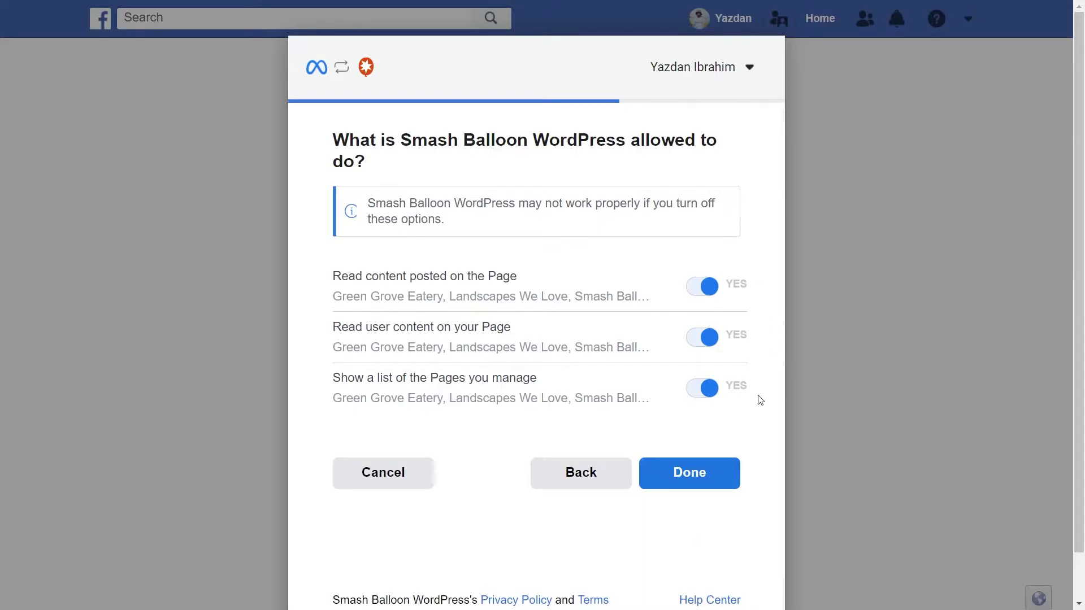
{"action": "left_click", "coordinate": [699, 473]}
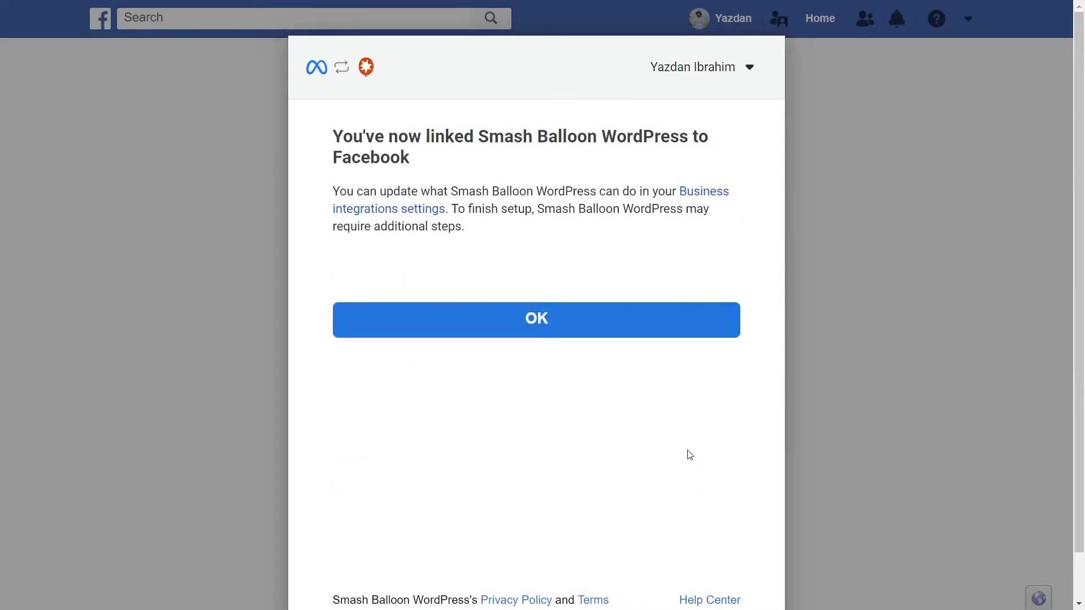
{"action": "left_click", "coordinate": [552, 322]}
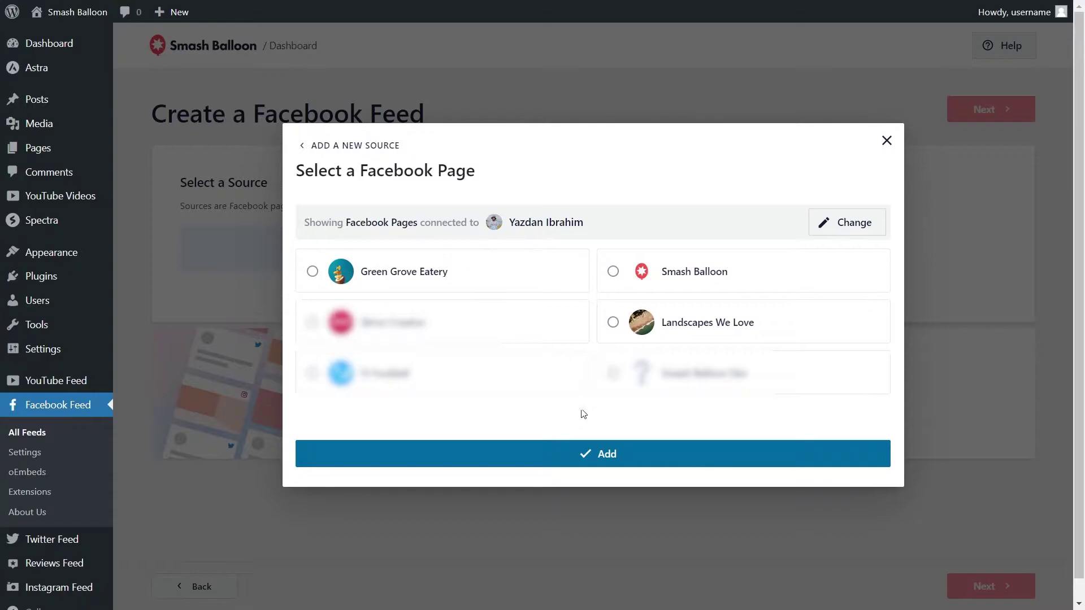
Add and select the Smash Balloon page as the Facebook feed's source.
{"action": "left_click", "coordinate": [661, 273]}
{"action": "left_click", "coordinate": [604, 446]}
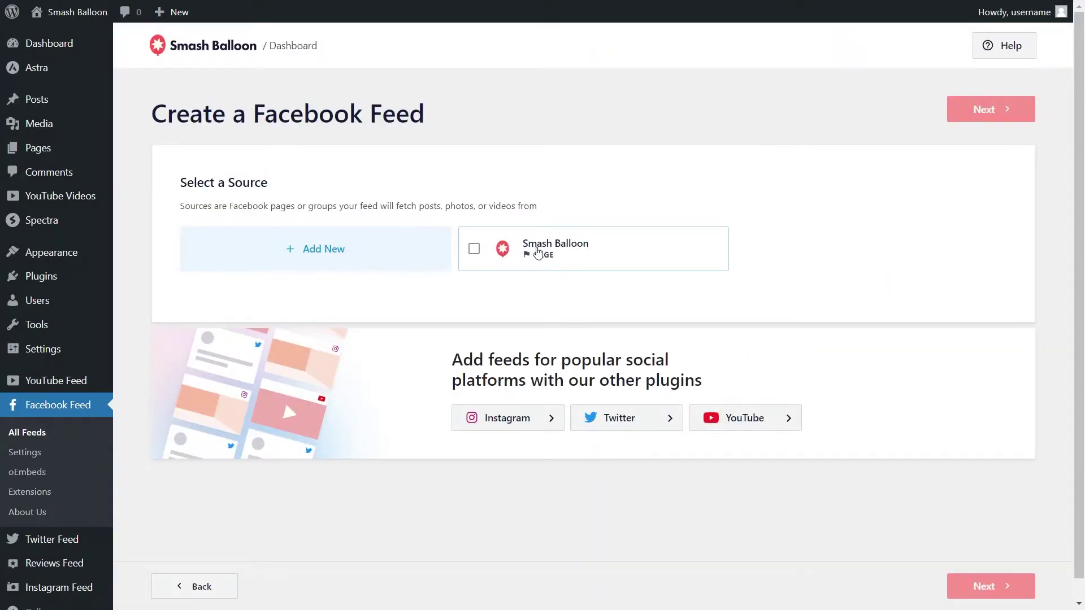
{"action": "left_click", "coordinate": [536, 252]}
{"action": "left_click", "coordinate": [984, 122]}
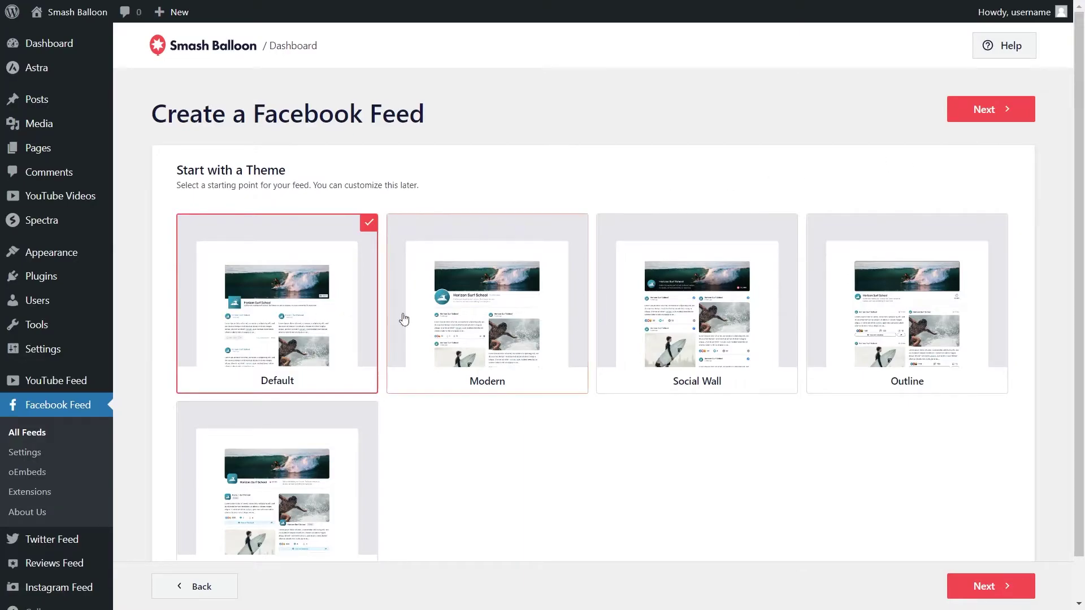
Apply the Modern theme and Default template, then scroll through the feed preview.
{"action": "scroll", "coordinate": [698, 284], "scroll_direction": "down", "scroll_amount": 1}
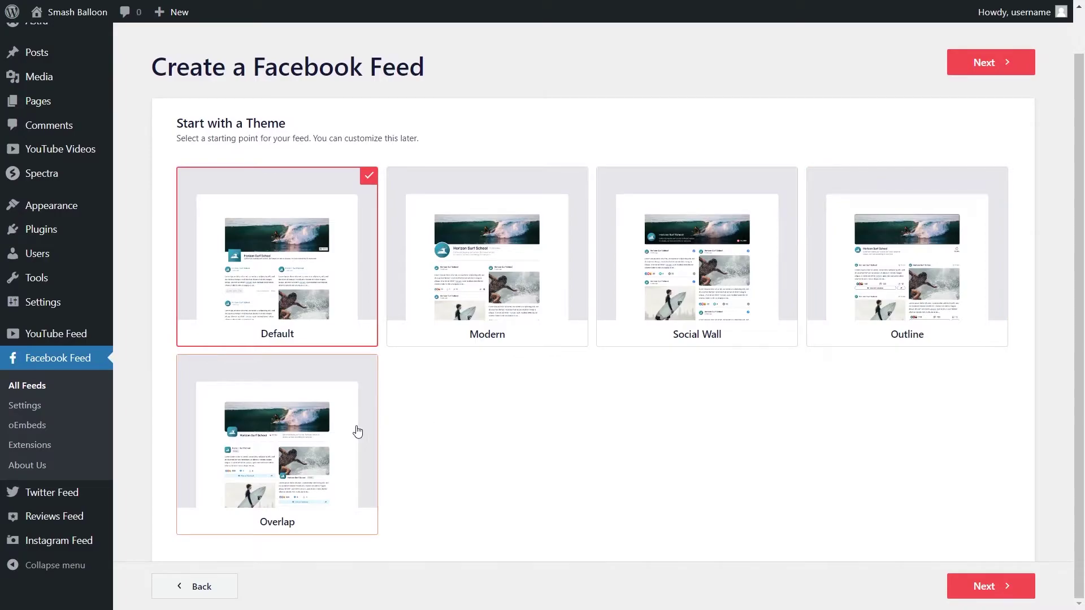
{"action": "left_click", "coordinate": [491, 322]}
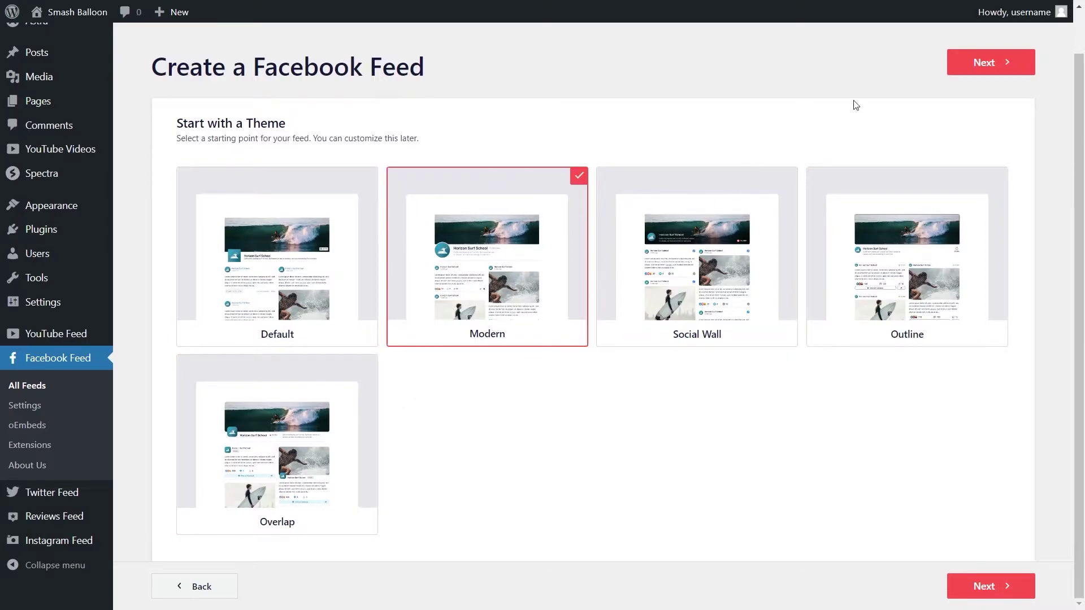
{"action": "left_click", "coordinate": [967, 66]}
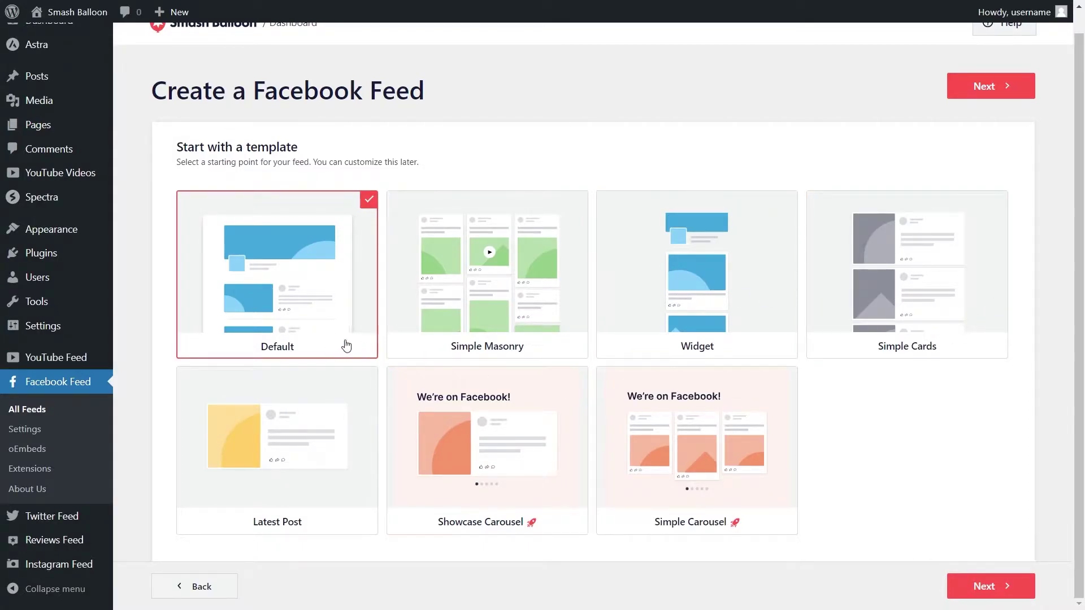
{"action": "left_click", "coordinate": [967, 95]}
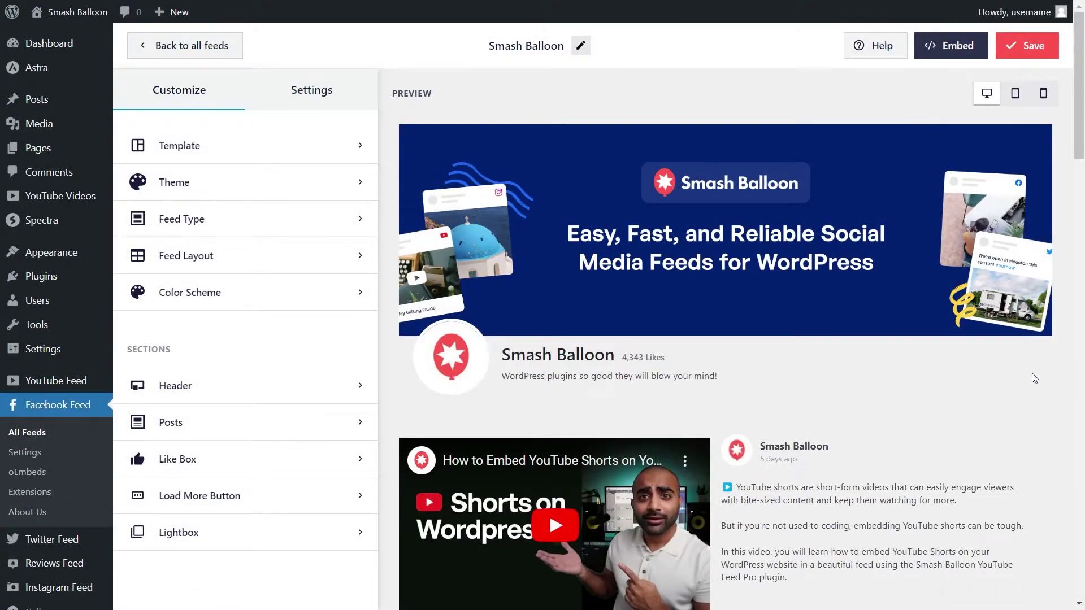
{"action": "scroll", "coordinate": [1042, 367], "scroll_direction": "down", "scroll_amount": 5}
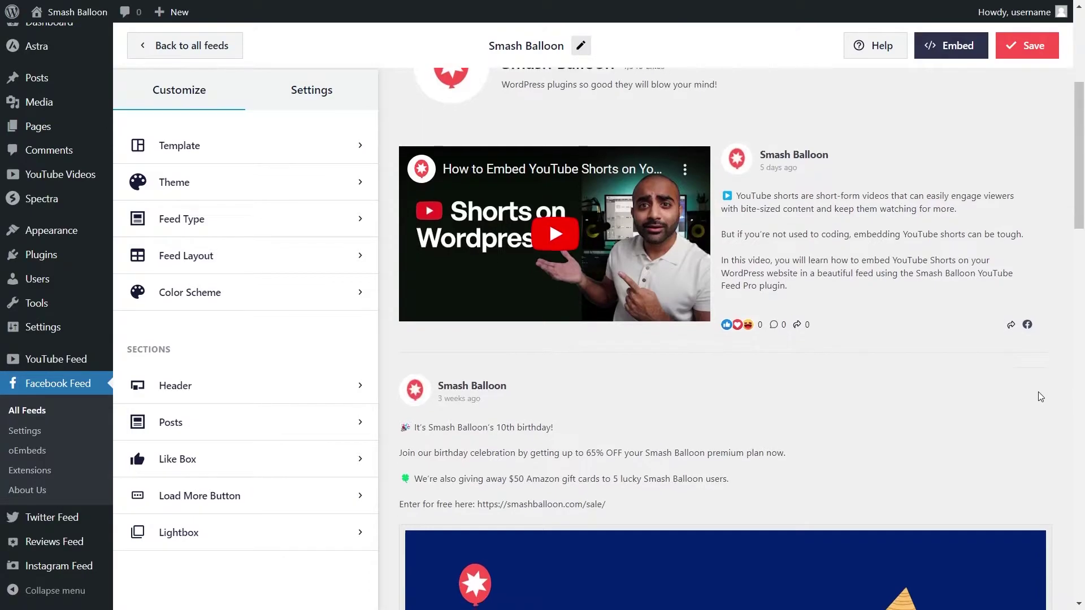
{"action": "scroll", "coordinate": [1043, 391], "scroll_direction": "down", "scroll_amount": 9}
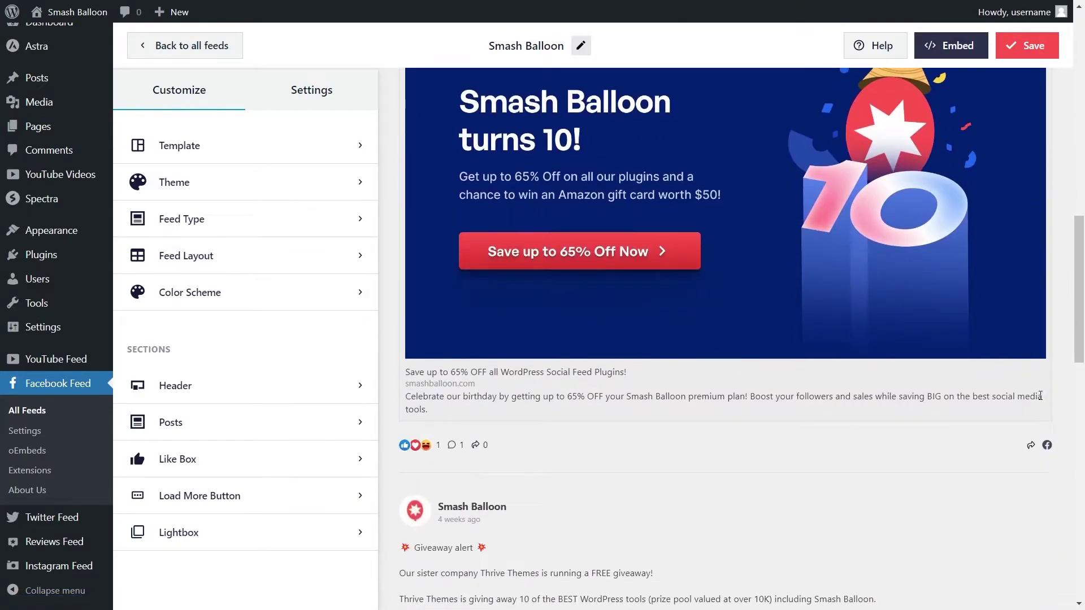
{"action": "scroll", "coordinate": [1043, 395], "scroll_direction": "down", "scroll_amount": 6}
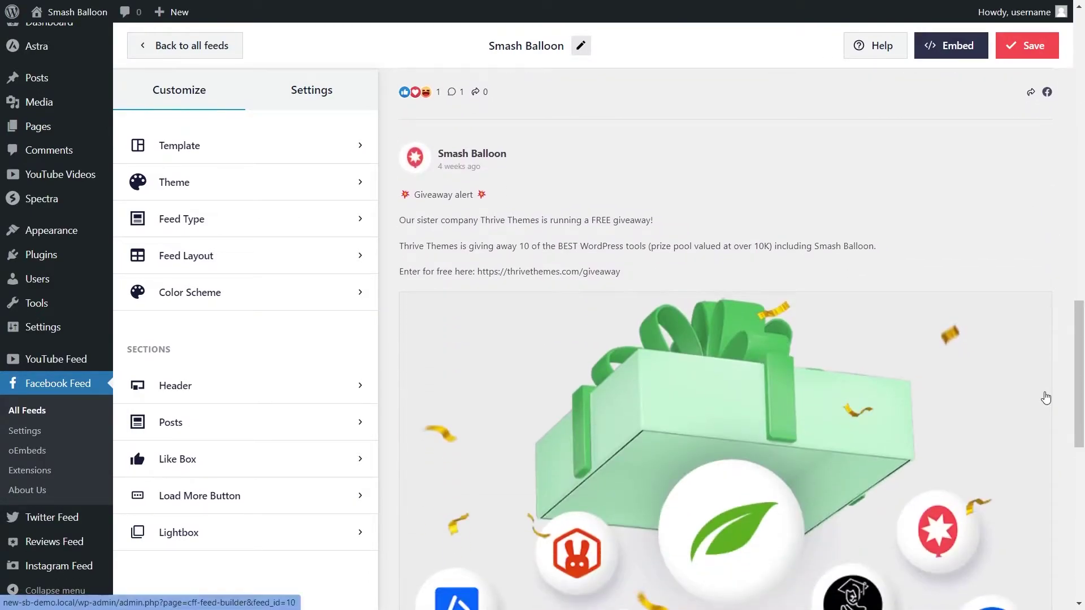
{"action": "scroll", "coordinate": [1045, 398], "scroll_direction": "down", "scroll_amount": 5}
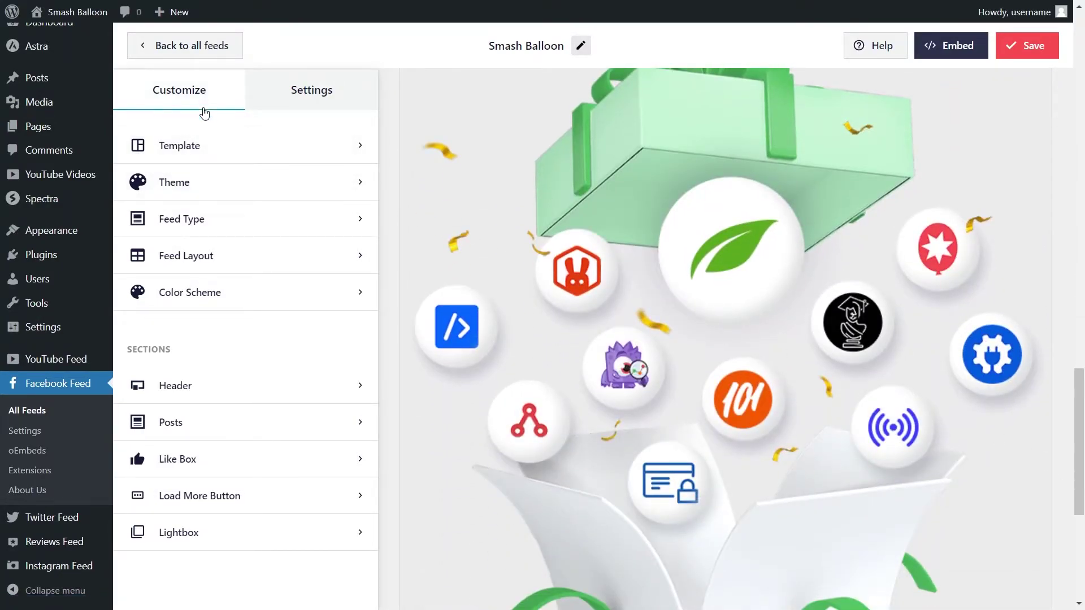
Preview the Masonry and Carousel feed layouts, then return to the List layout.
{"action": "left_click", "coordinate": [237, 257]}
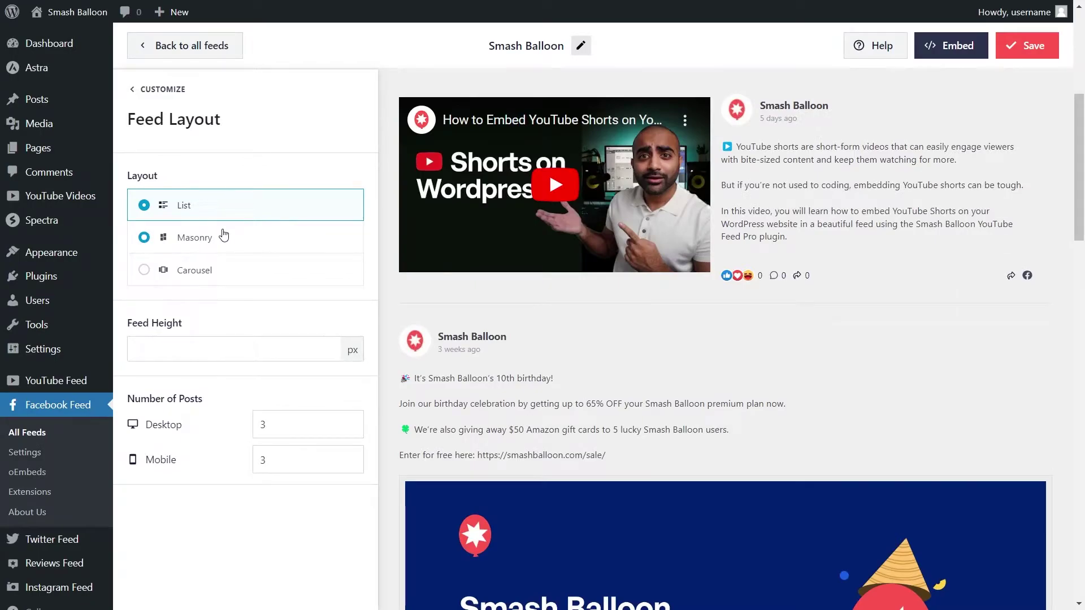
{"action": "left_click", "coordinate": [169, 218]}
{"action": "scroll", "coordinate": [991, 344], "scroll_direction": "down", "scroll_amount": 5}
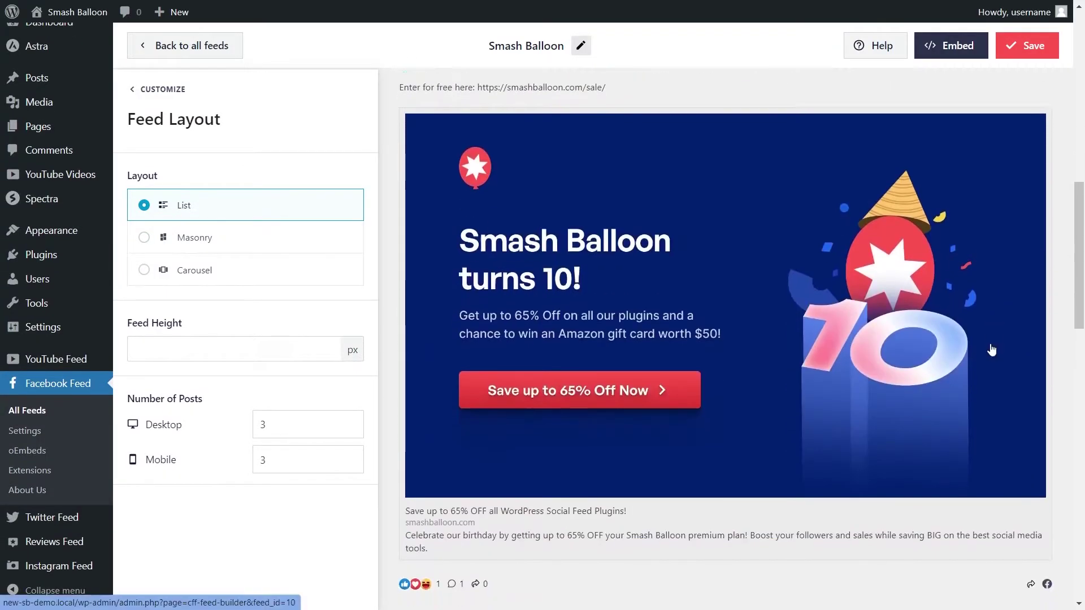
{"action": "scroll", "coordinate": [991, 350], "scroll_direction": "down", "scroll_amount": 3}
{"action": "left_click", "coordinate": [257, 244]}
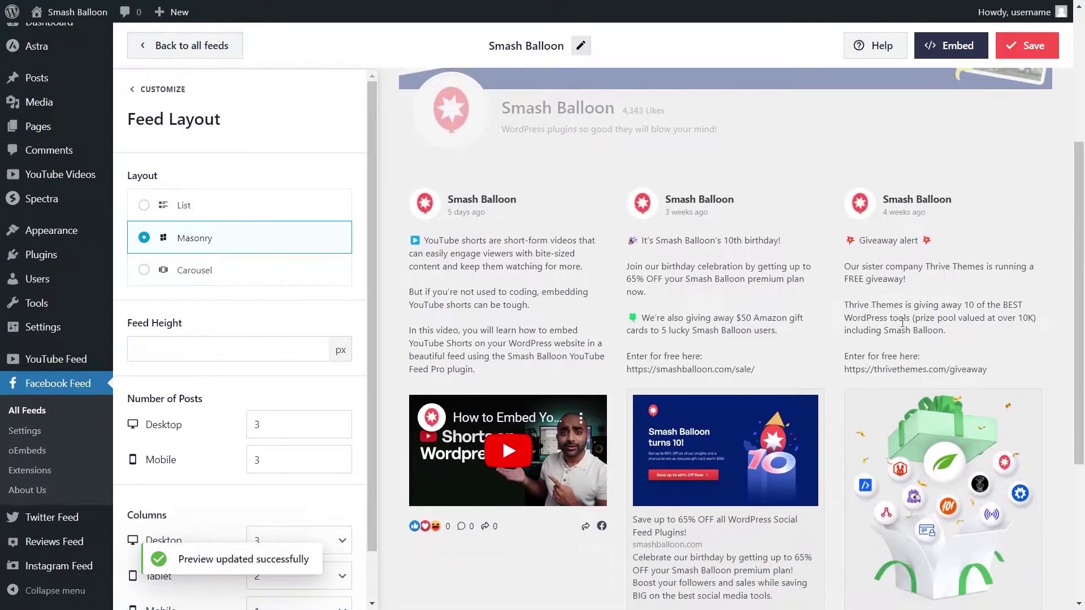
{"action": "left_click", "coordinate": [269, 273]}
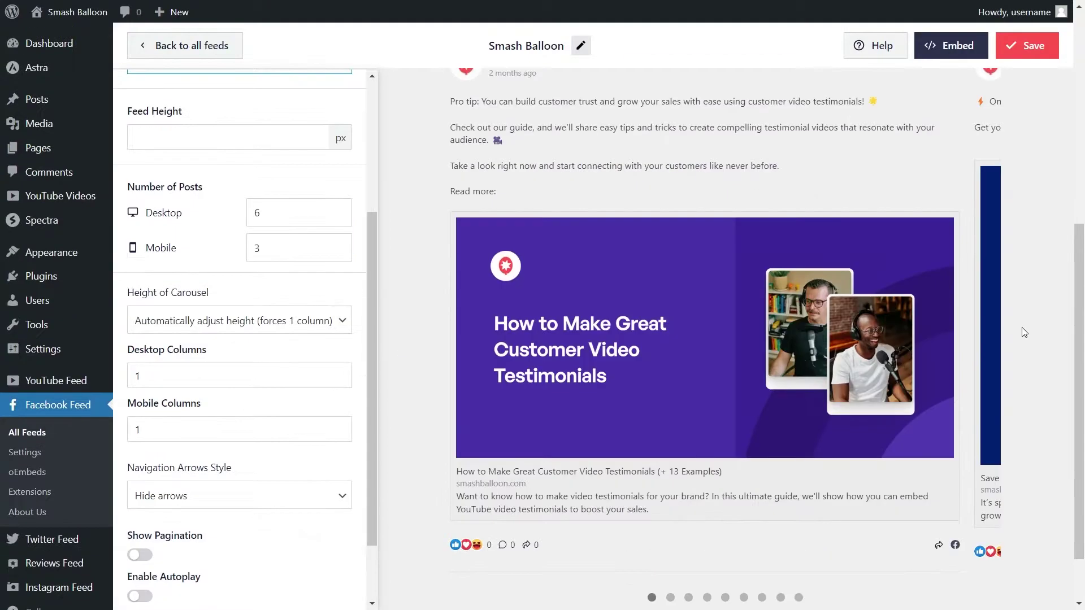
{"action": "left_click", "coordinate": [672, 598]}
{"action": "scroll", "coordinate": [303, 407], "scroll_direction": "up", "scroll_amount": 4}
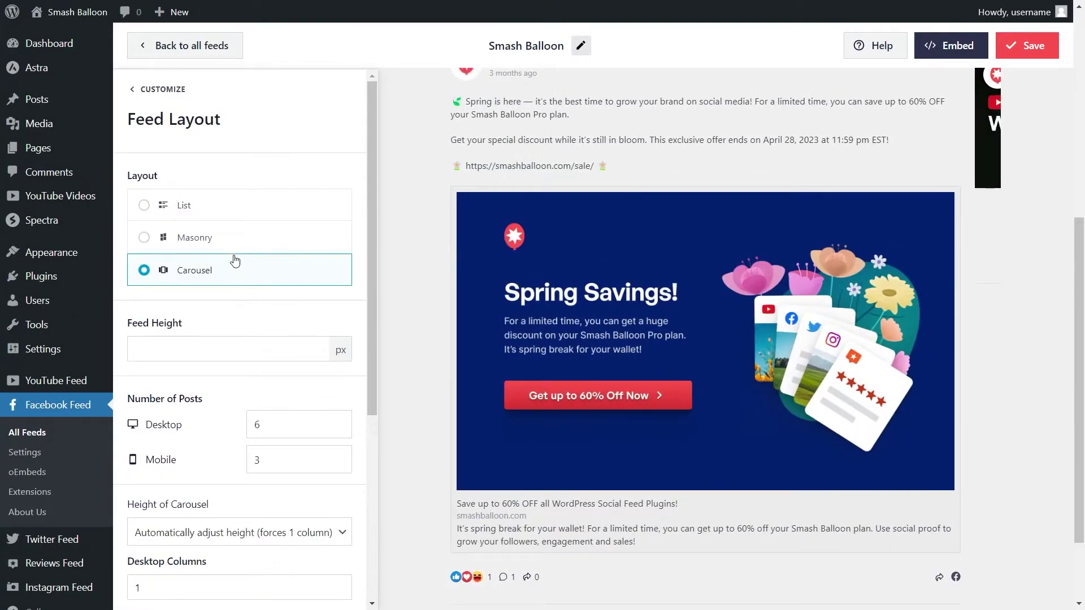
{"action": "left_click", "coordinate": [214, 210]}
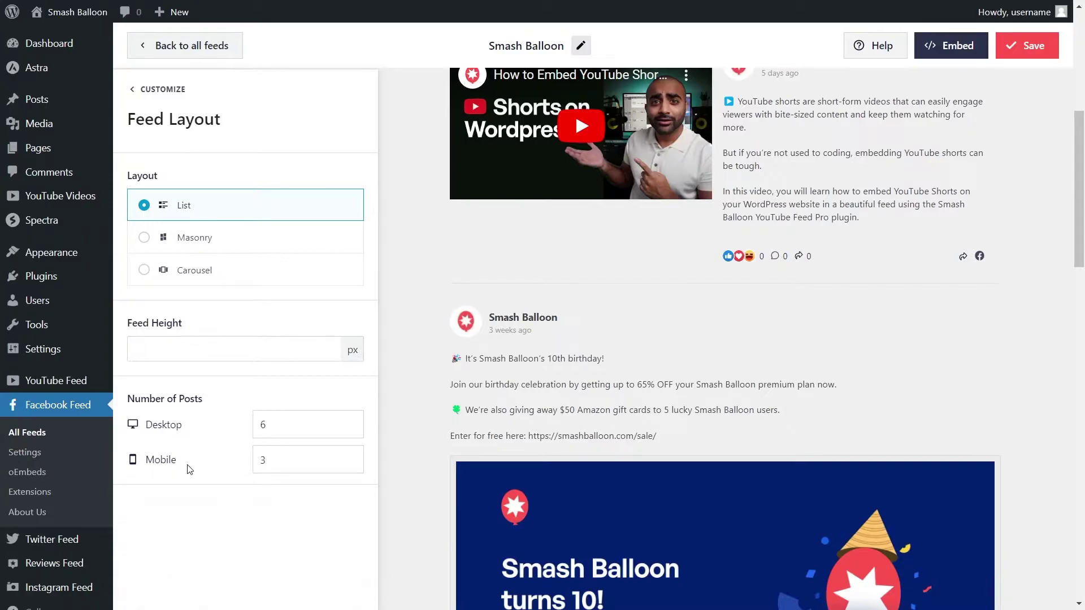
Set the desktop number of posts to 7 and save the feed.
{"action": "double_click", "coordinate": [257, 434]}
{"action": "type", "text": "7"}
{"action": "scroll", "coordinate": [421, 393], "scroll_direction": "down", "scroll_amount": 20}
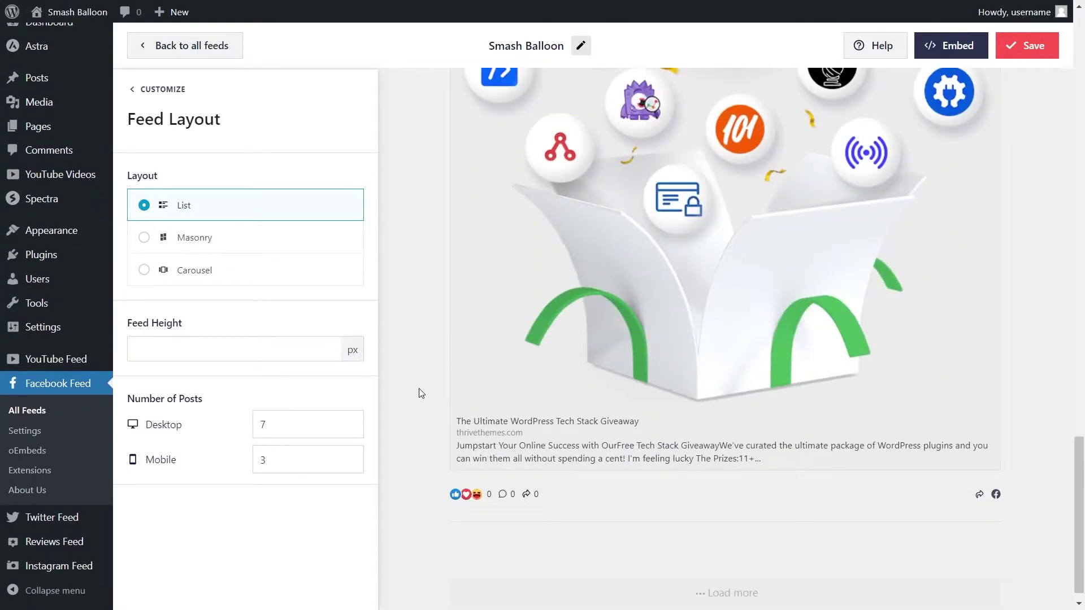
{"action": "left_click", "coordinate": [1032, 47]}
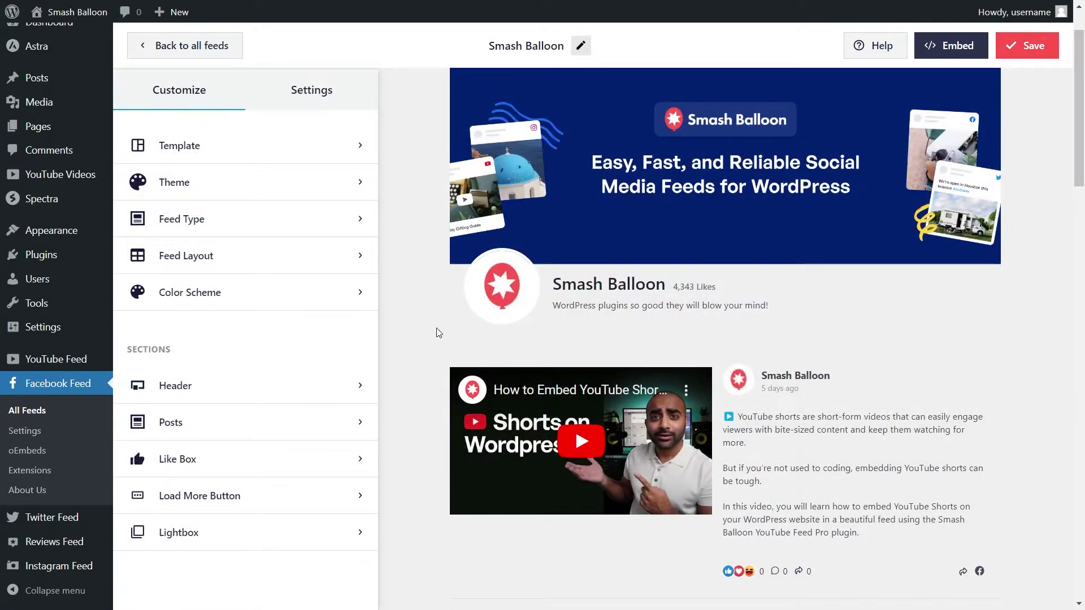
{"action": "left_click", "coordinate": [257, 384]}
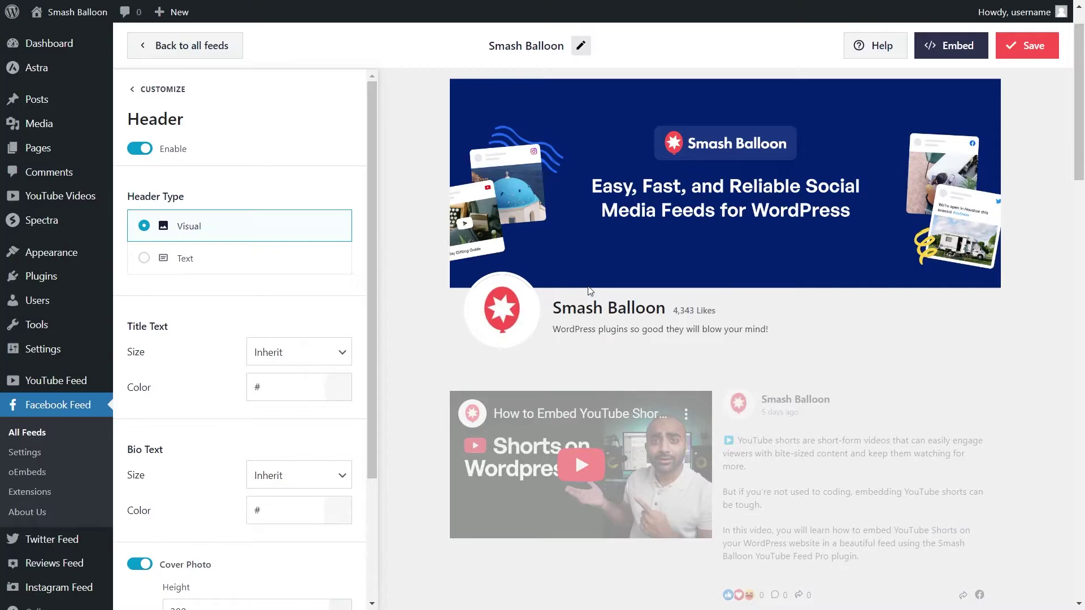
{"action": "left_click", "coordinate": [277, 264]}
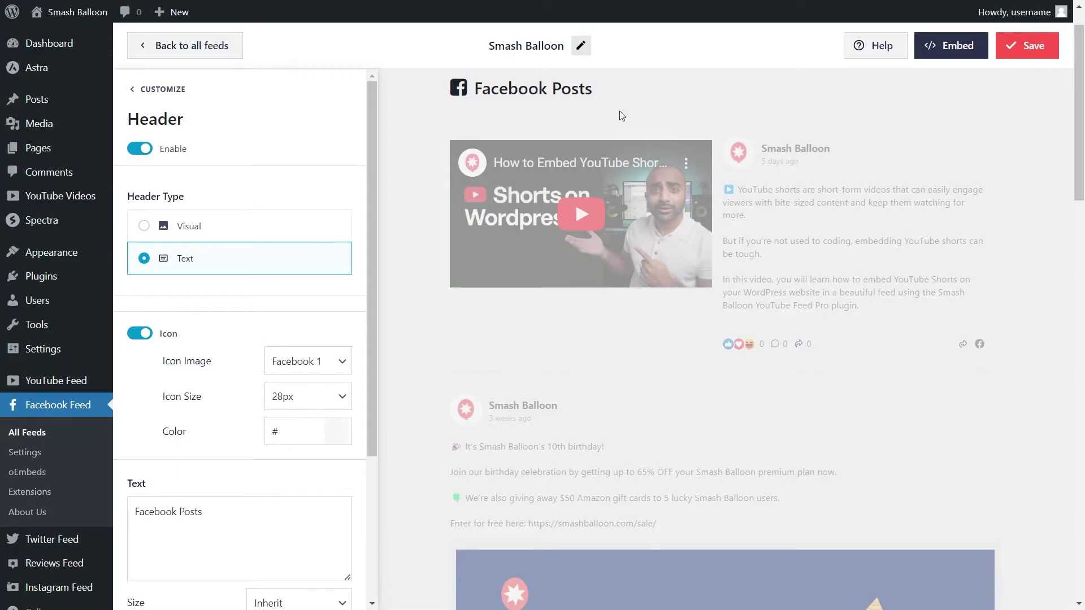
{"action": "left_click", "coordinate": [150, 150]}
{"action": "left_click", "coordinate": [149, 151]}
{"action": "left_click", "coordinate": [208, 230]}
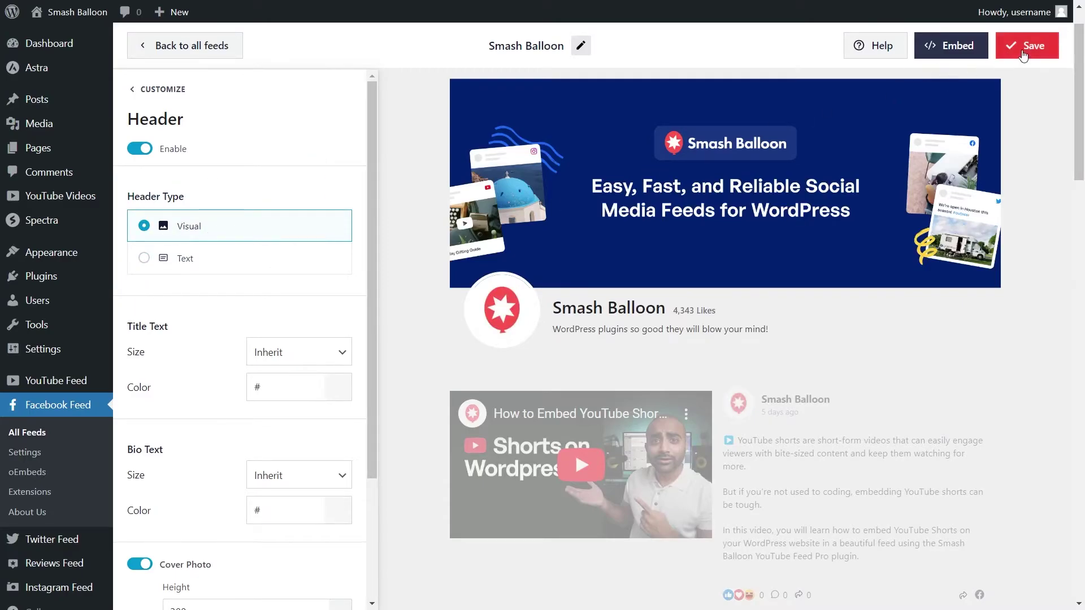
{"action": "left_click", "coordinate": [1023, 54]}
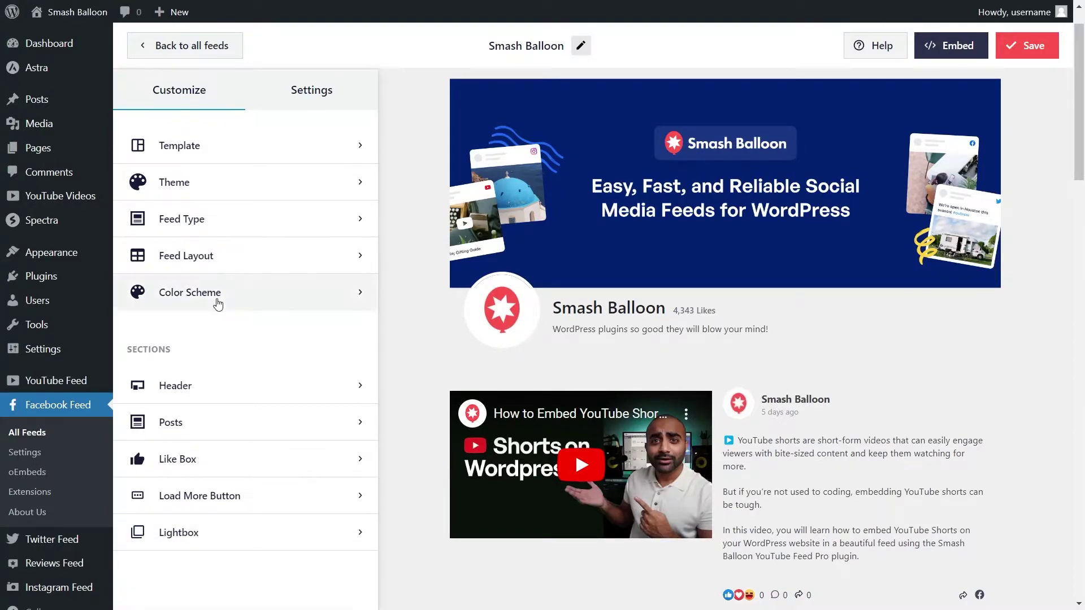
{"action": "left_click", "coordinate": [217, 302]}
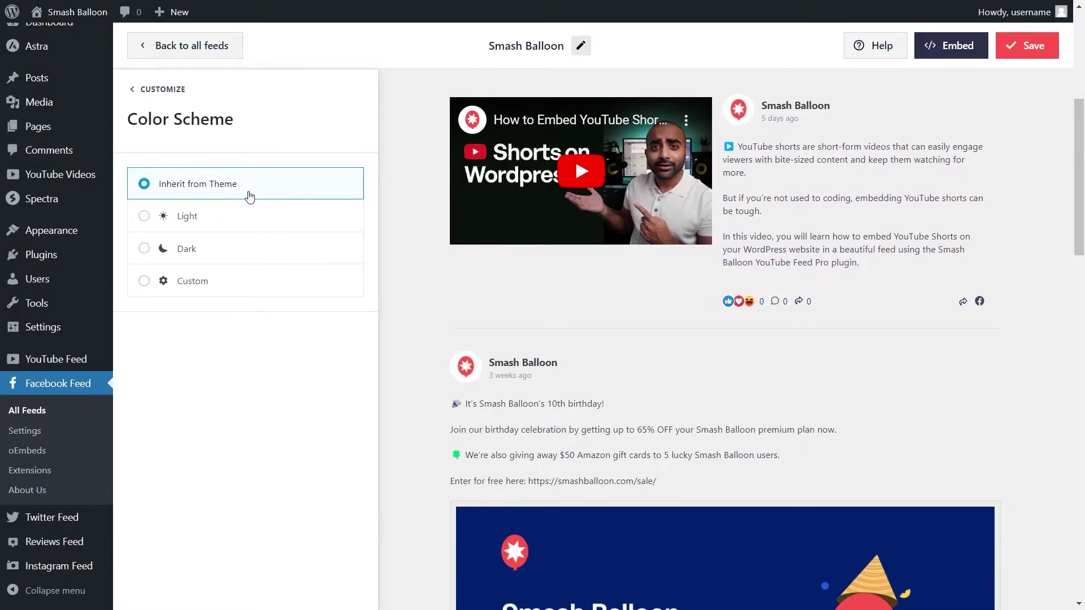
{"action": "left_click", "coordinate": [240, 221]}
{"action": "left_click", "coordinate": [230, 249]}
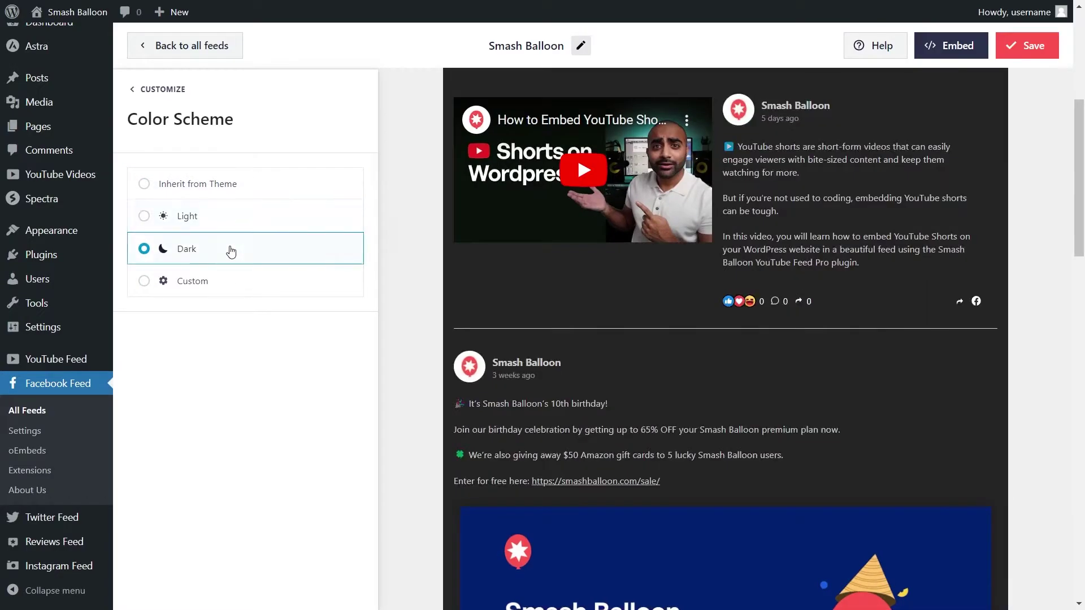
{"action": "left_click", "coordinate": [230, 280]}
{"action": "left_click", "coordinate": [348, 357]}
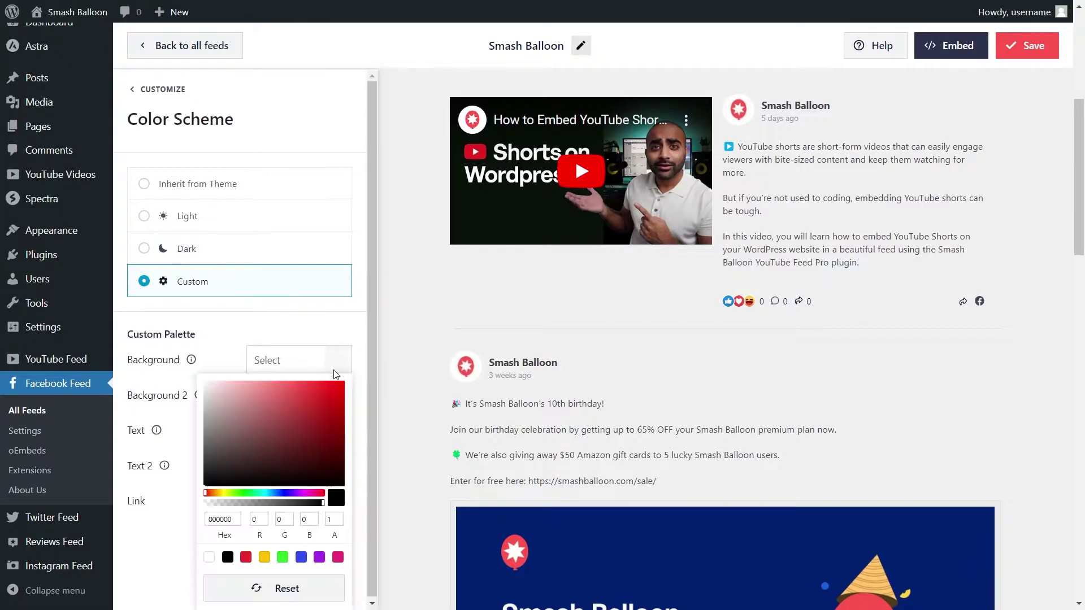
{"action": "left_click", "coordinate": [246, 558]}
{"action": "left_click", "coordinate": [265, 558]}
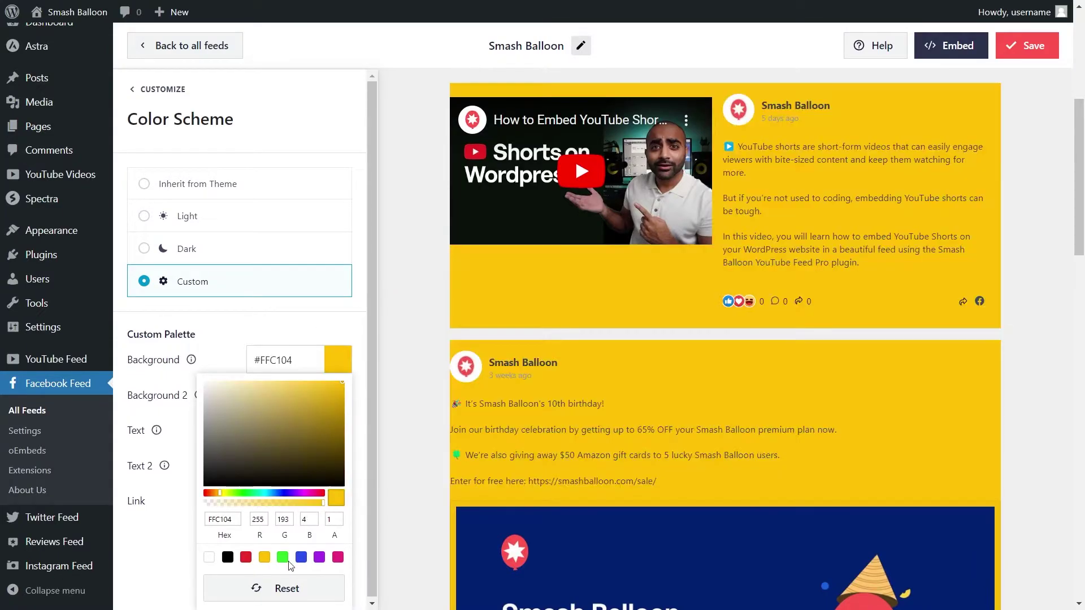
{"action": "left_click", "coordinate": [249, 186]}
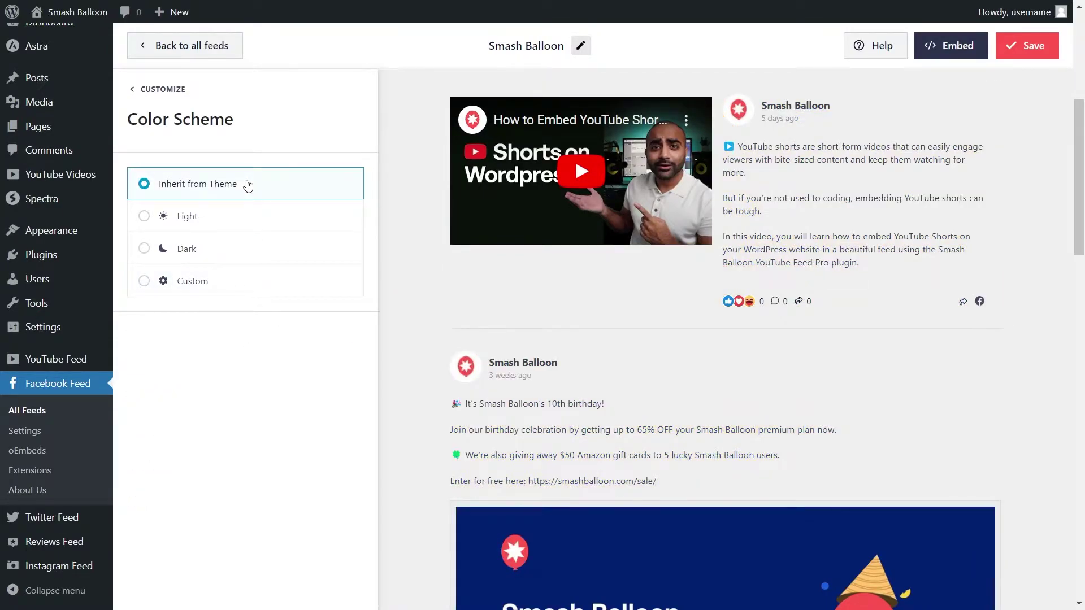
{"action": "left_click", "coordinate": [1027, 45]}
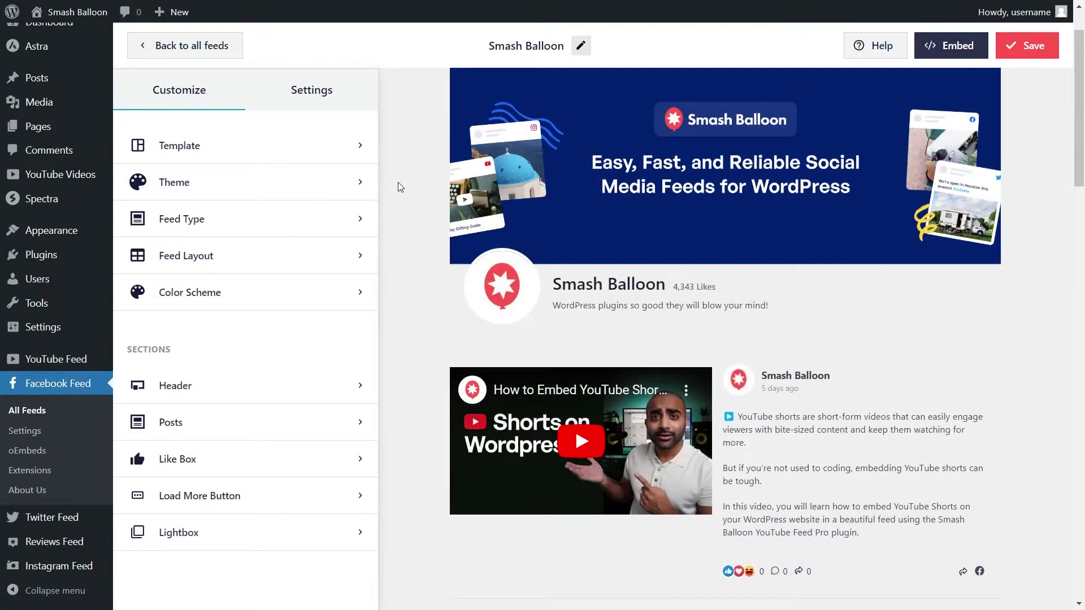
Keep Display posts by set to Page Owner in Filters, leave other filters empty, and save.
{"action": "left_click", "coordinate": [296, 101]}
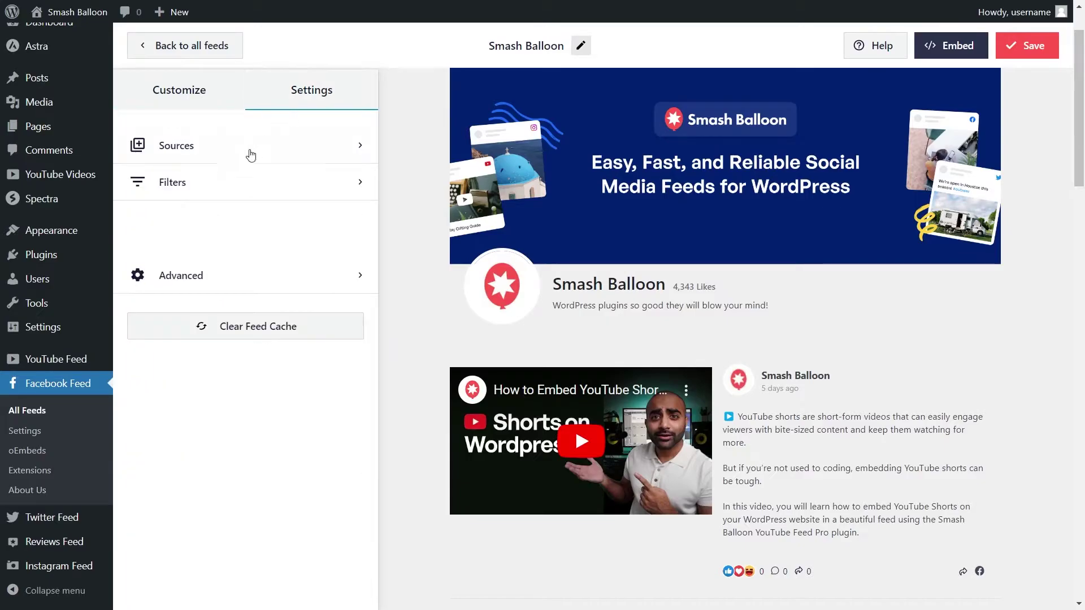
{"action": "left_click", "coordinate": [217, 183]}
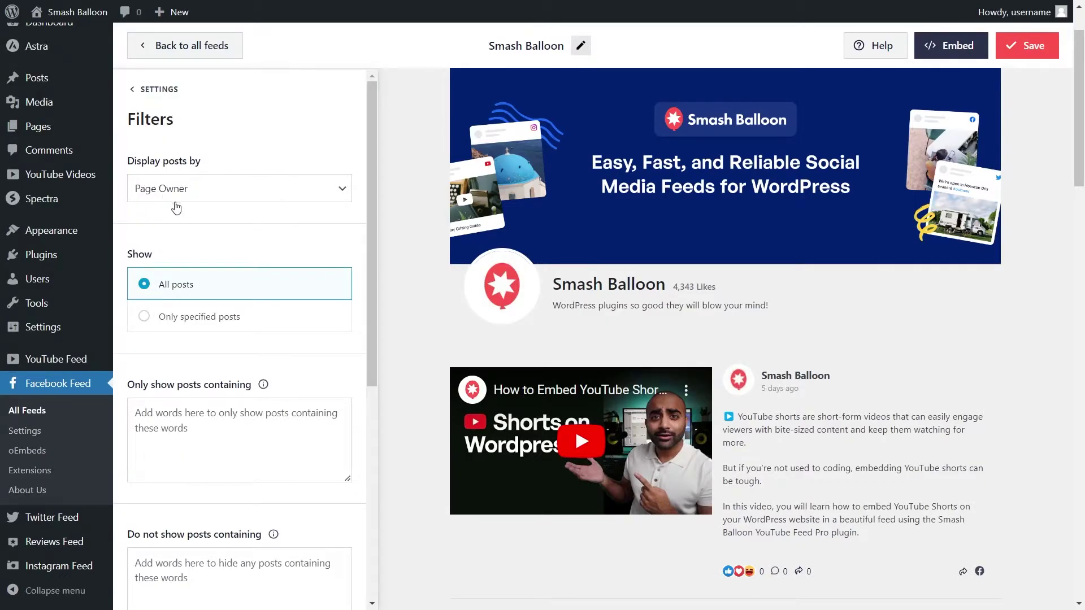
{"action": "left_click", "coordinate": [208, 195]}
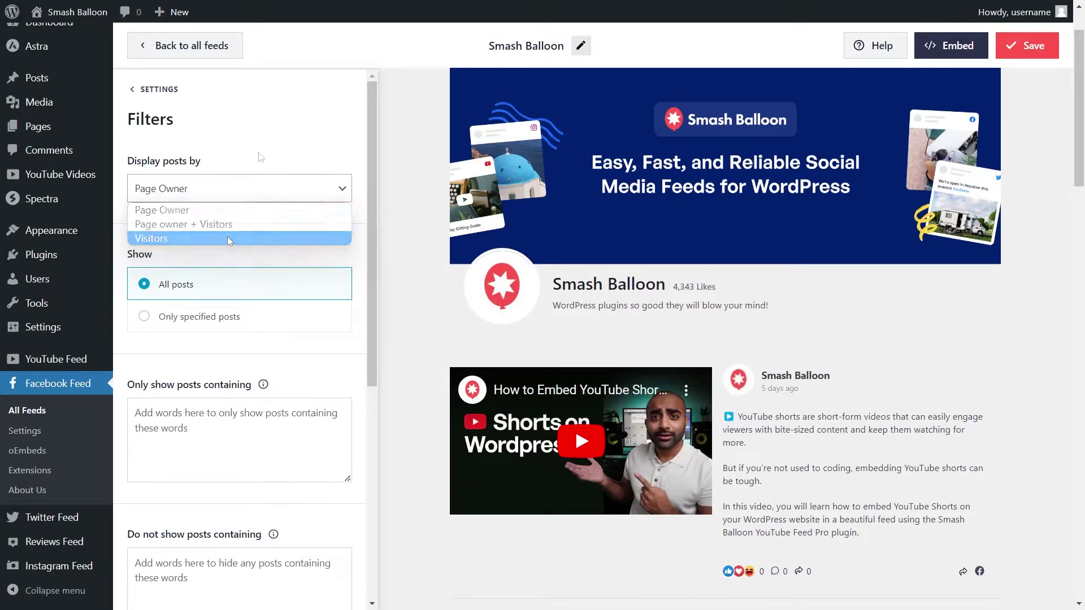
{"action": "left_click", "coordinate": [247, 249]}
{"action": "scroll", "coordinate": [249, 252], "scroll_direction": "down", "scroll_amount": 1}
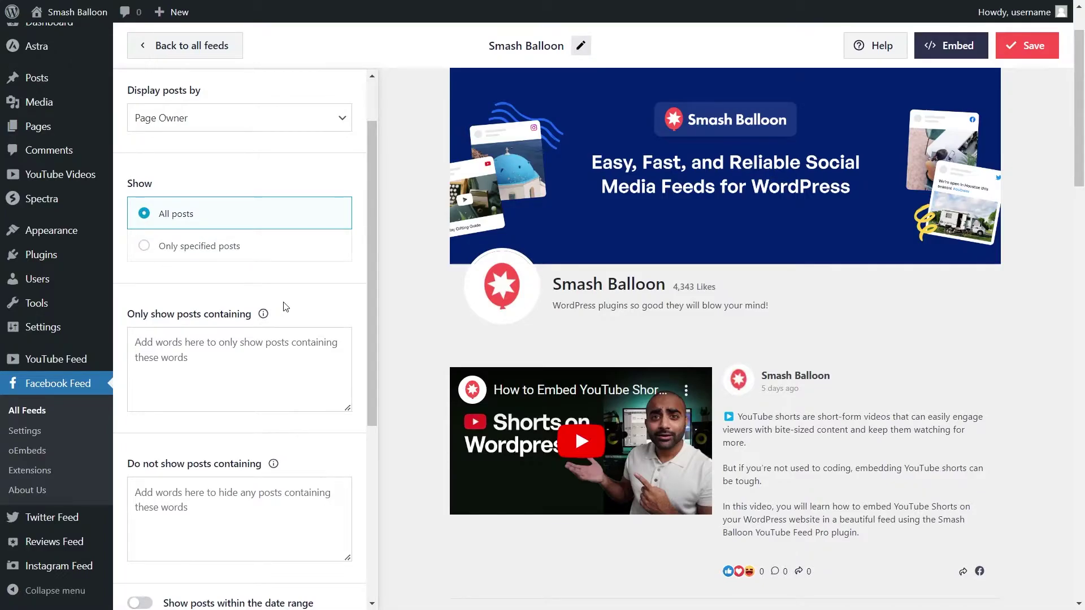
{"action": "scroll", "coordinate": [285, 315], "scroll_direction": "down", "scroll_amount": 2}
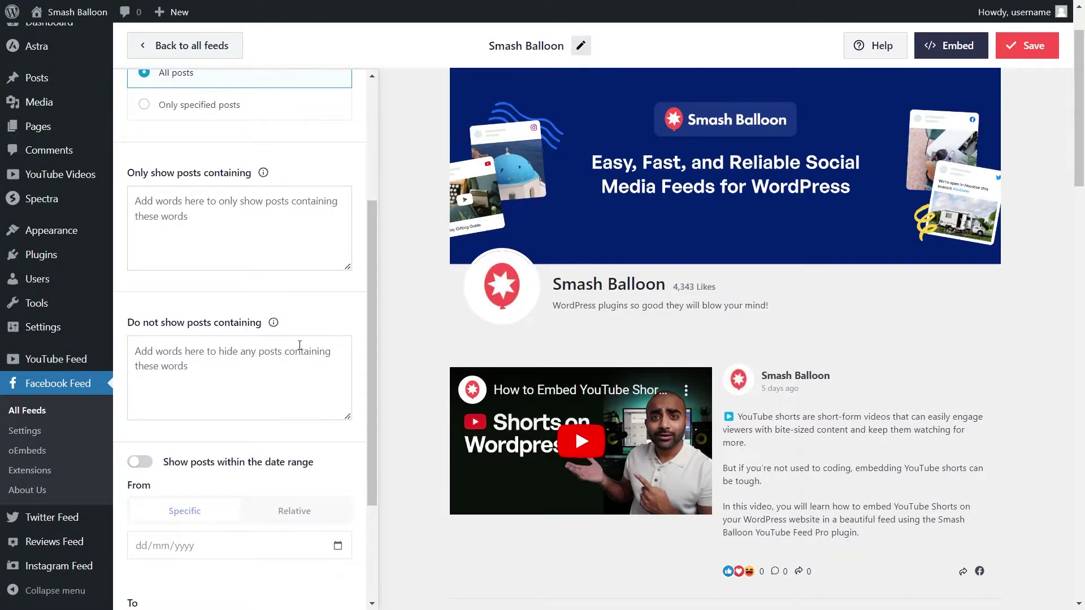
{"action": "scroll", "coordinate": [300, 344], "scroll_direction": "down", "scroll_amount": 2}
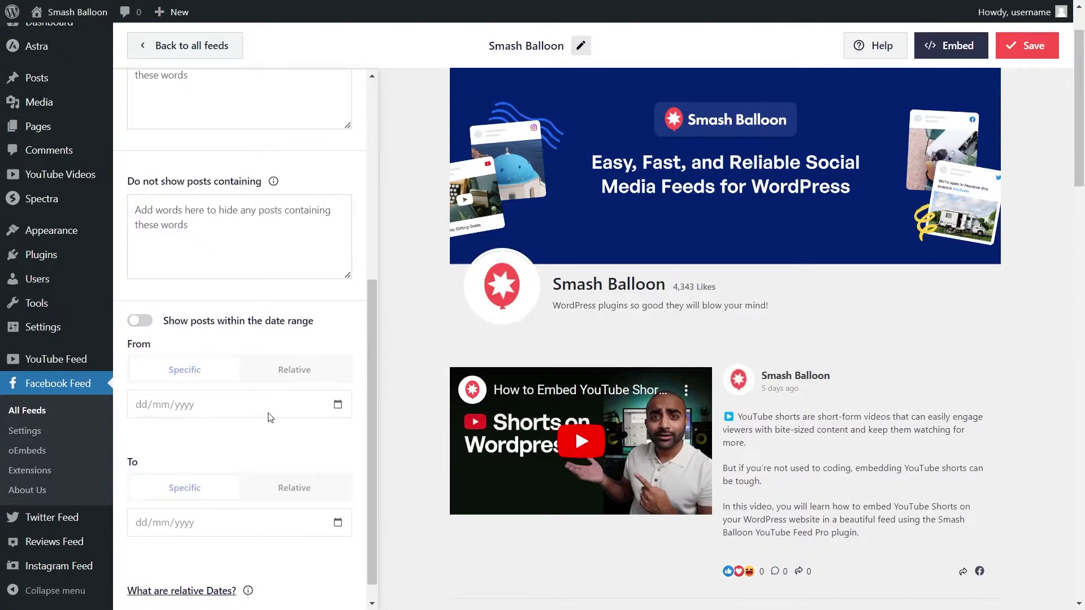
{"action": "left_click", "coordinate": [1021, 49]}
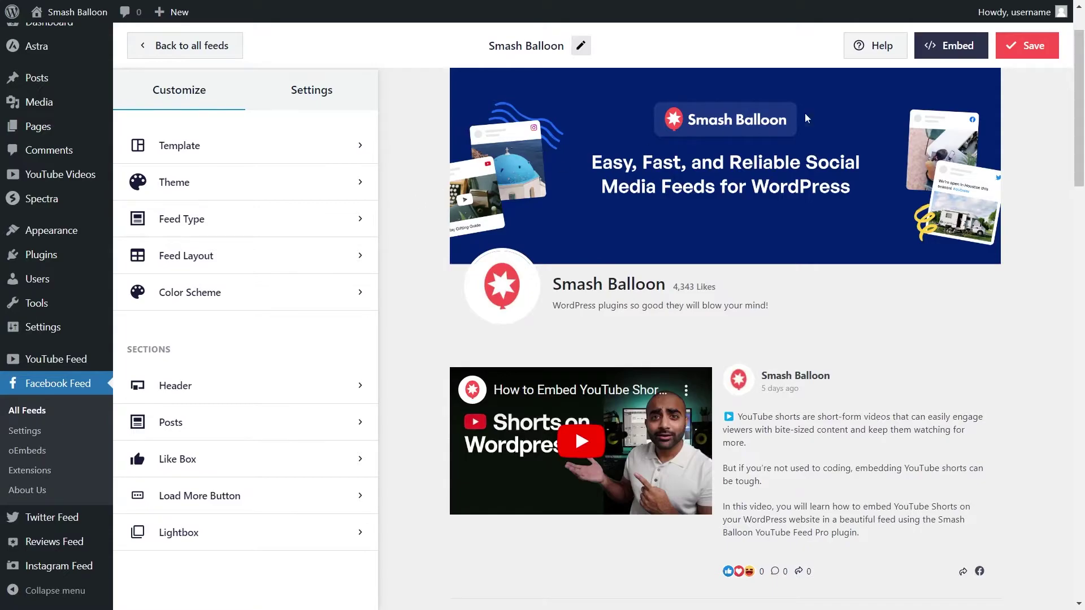
Copy the Facebook feed's shortcode and pick Social Feeds as the page to embed it on.
{"action": "left_click", "coordinate": [931, 48]}
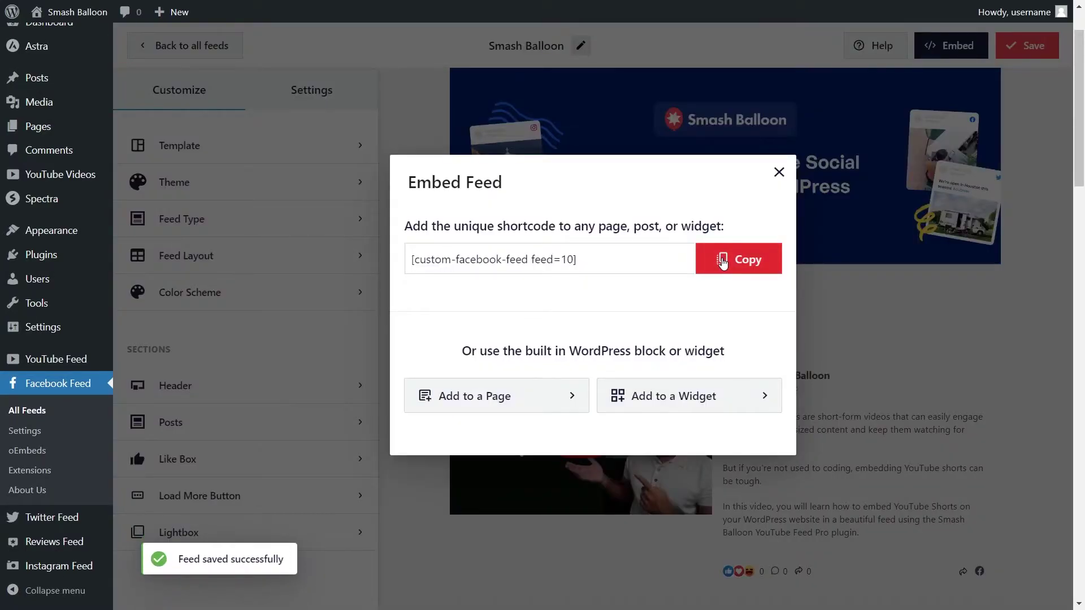
{"action": "left_click", "coordinate": [722, 261]}
{"action": "left_click", "coordinate": [456, 396]}
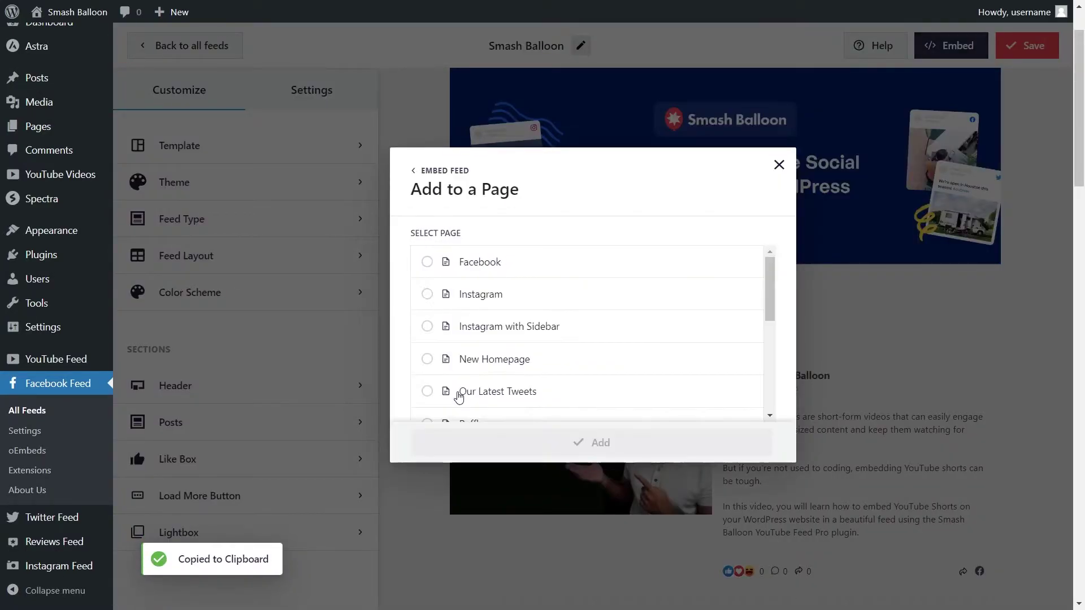
{"action": "scroll", "coordinate": [463, 384], "scroll_direction": "down", "scroll_amount": 3}
{"action": "left_click", "coordinate": [476, 342]}
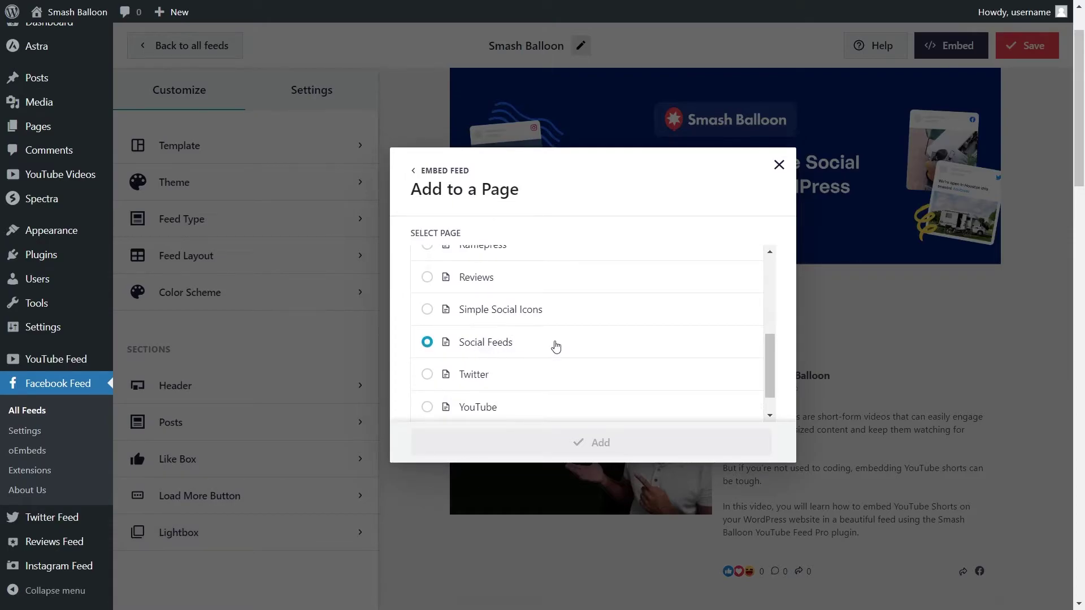
{"action": "left_click", "coordinate": [588, 440]}
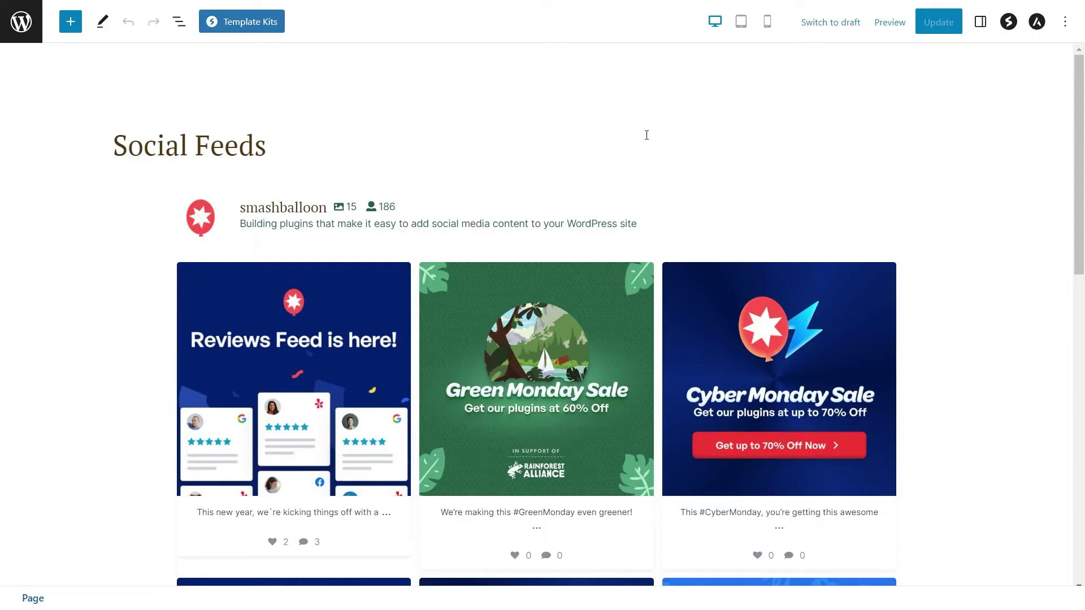
Paste the Facebook feed shortcode into a shortcode block below the Instagram feed.
{"action": "scroll", "coordinate": [1010, 368], "scroll_direction": "down", "scroll_amount": 15}
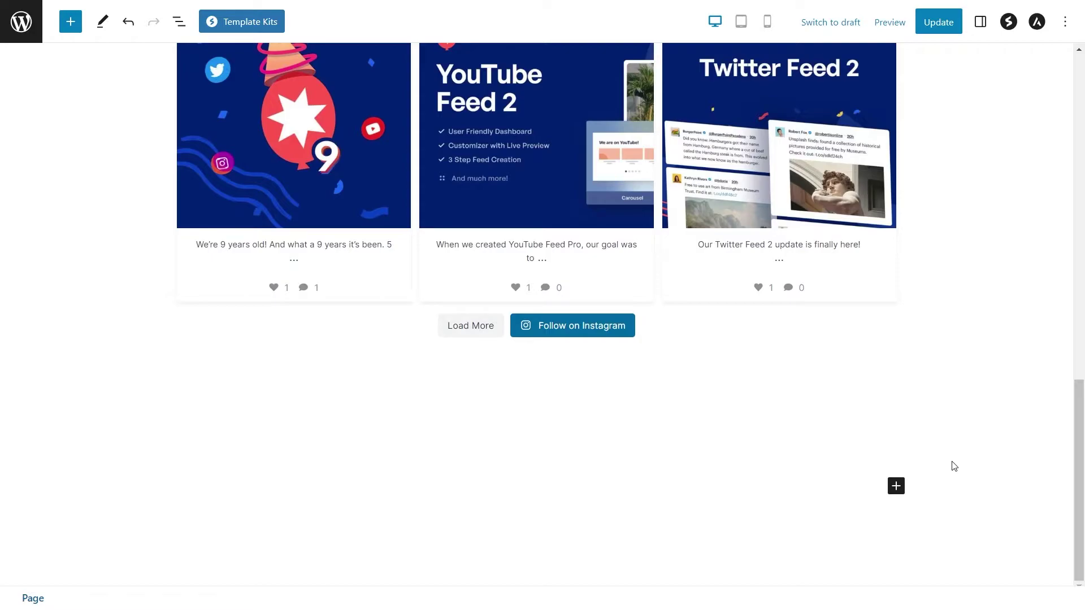
{"action": "left_click", "coordinate": [896, 486]}
{"action": "left_click", "coordinate": [692, 334]}
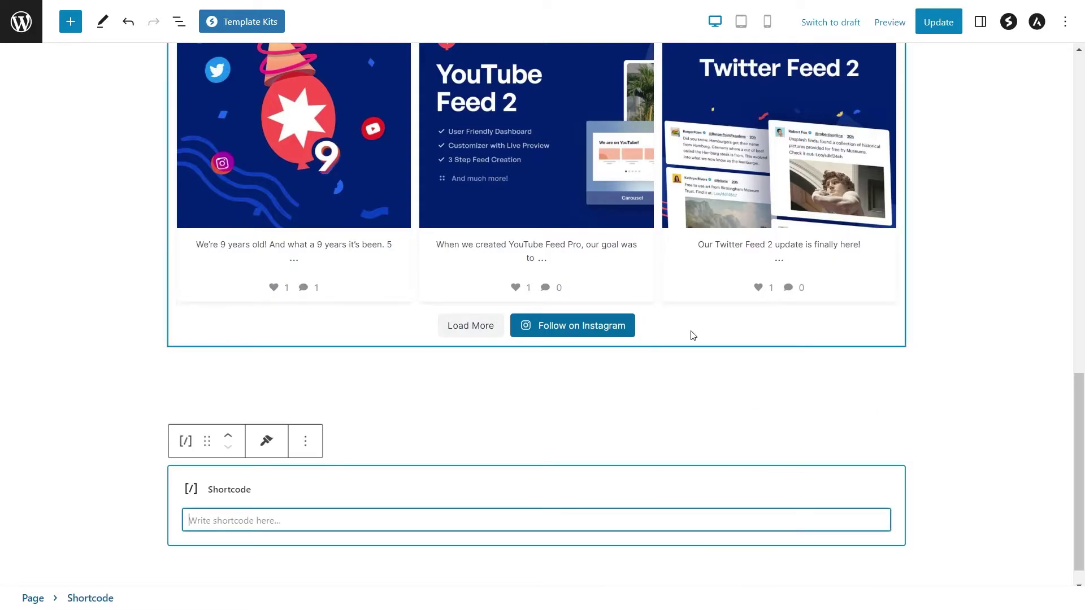
{"action": "key", "text": "ctrl+v"}
{"action": "left_click", "coordinate": [880, 542]}
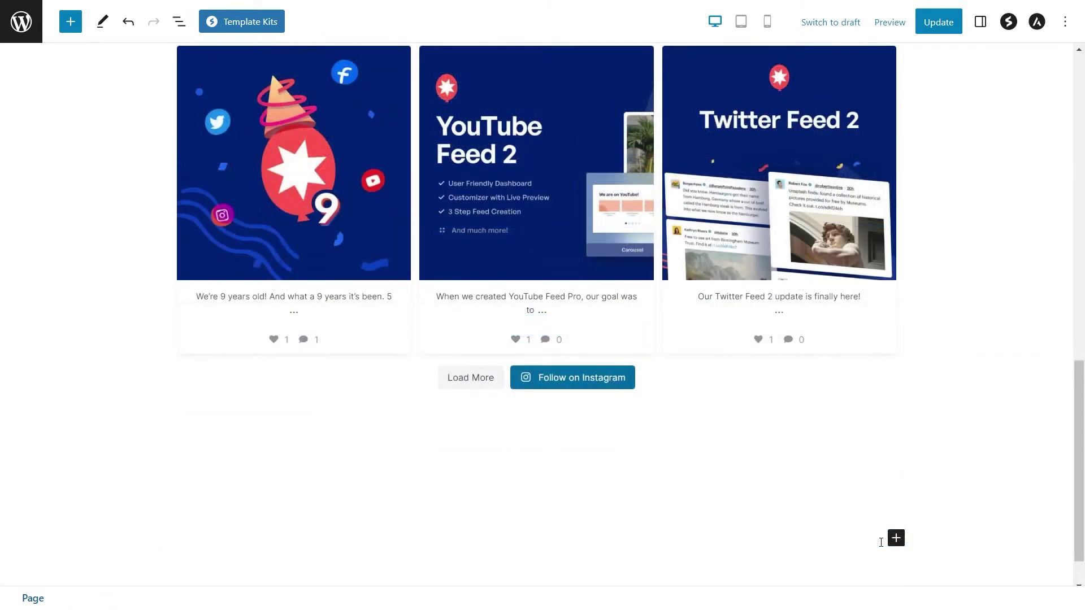
Insert a Custom Facebook Feed block, update the page and view it live.
{"action": "left_click", "coordinate": [896, 538]}
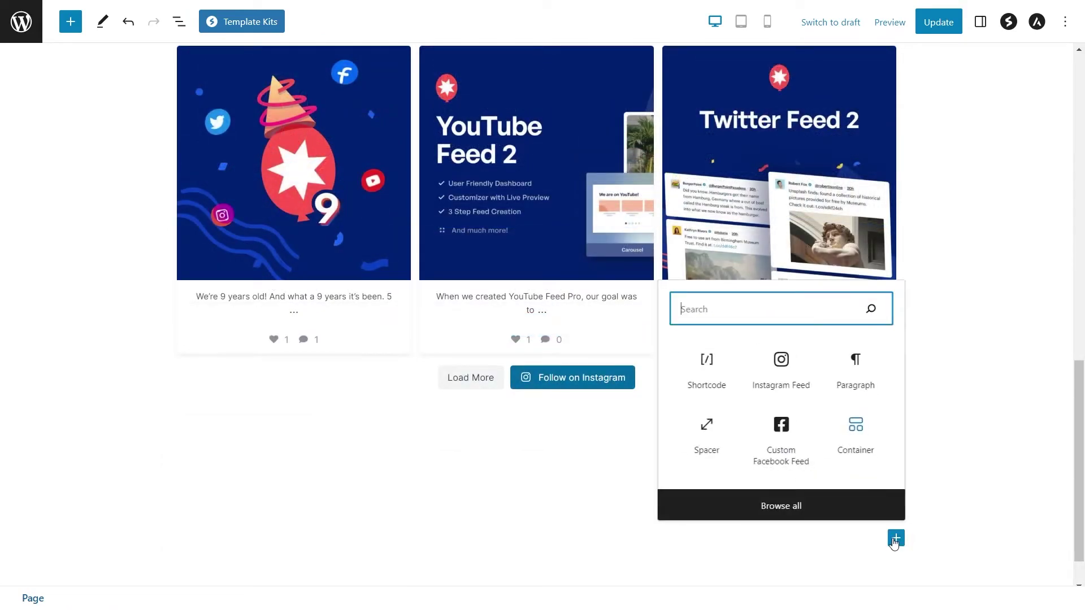
{"action": "left_click", "coordinate": [779, 452]}
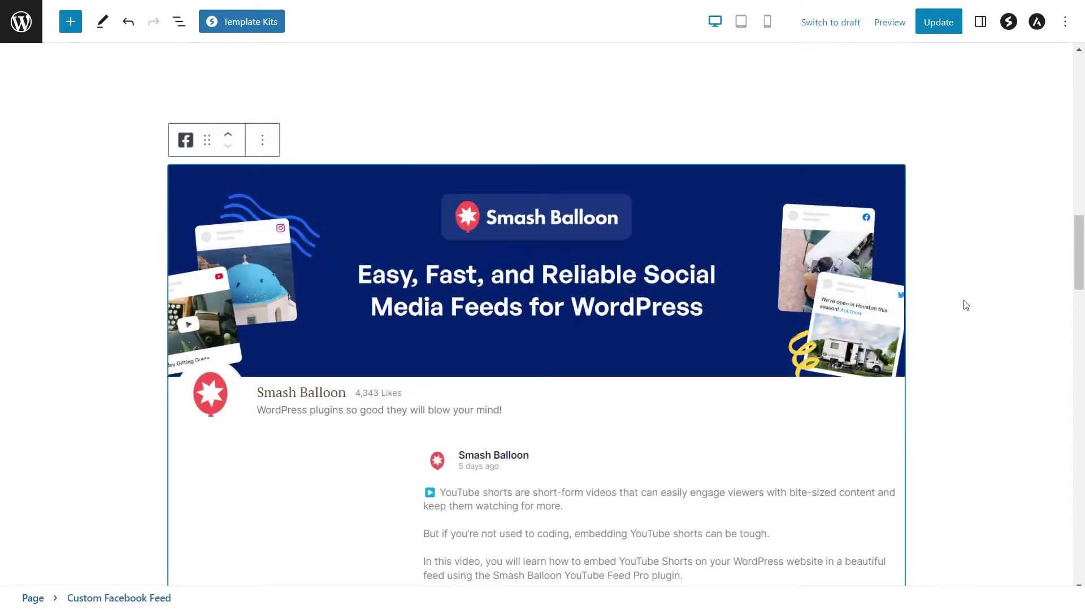
{"action": "scroll", "coordinate": [966, 305], "scroll_direction": "down", "scroll_amount": 9}
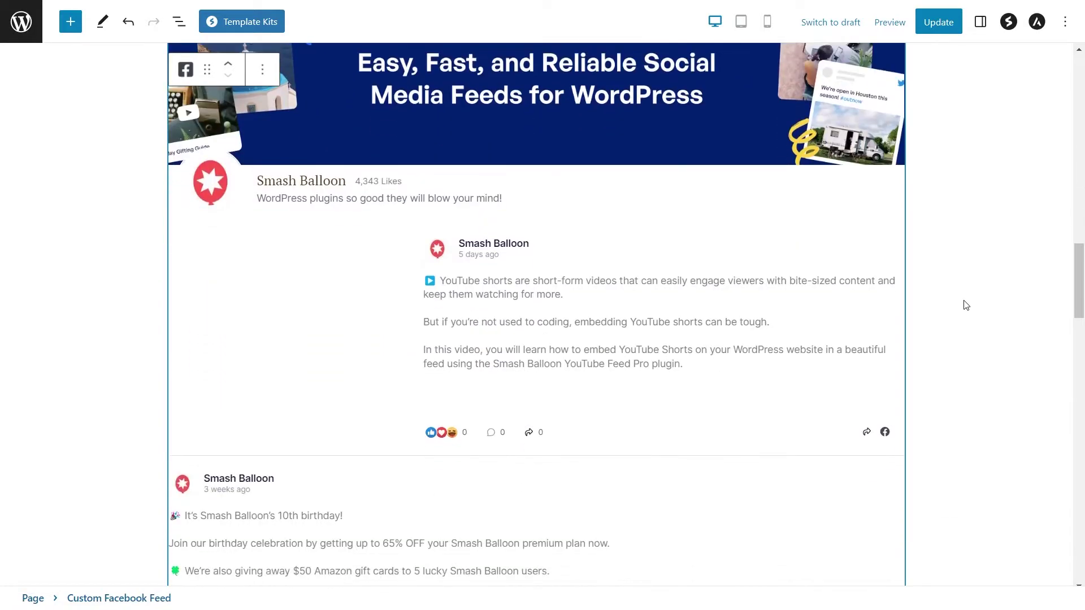
{"action": "scroll", "coordinate": [964, 305], "scroll_direction": "down", "scroll_amount": 5}
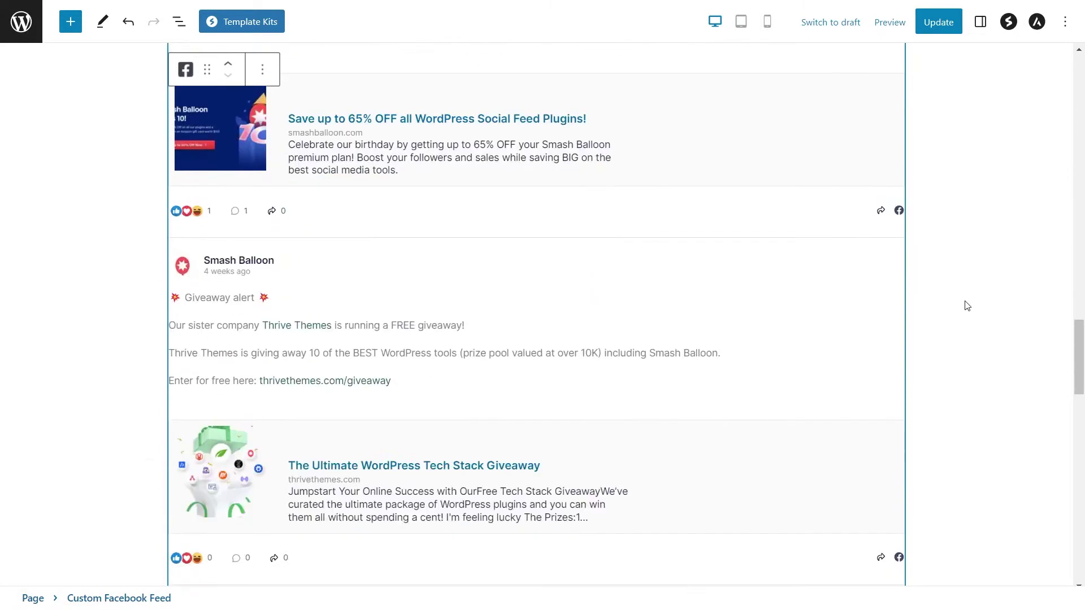
{"action": "scroll", "coordinate": [964, 305], "scroll_direction": "up", "scroll_amount": 10}
{"action": "left_click", "coordinate": [930, 33]}
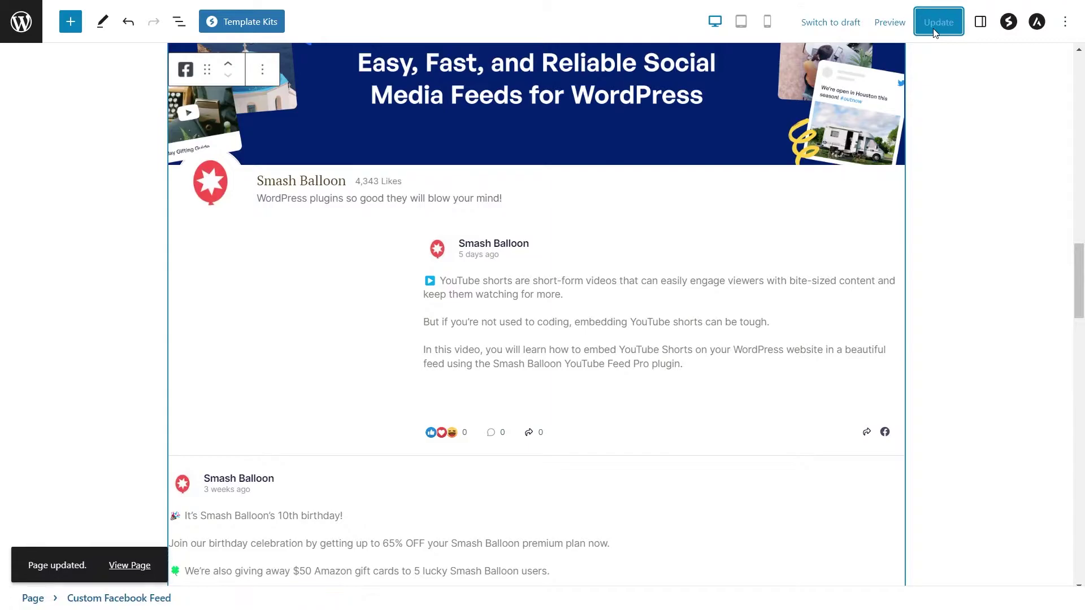
{"action": "left_click", "coordinate": [128, 565]}
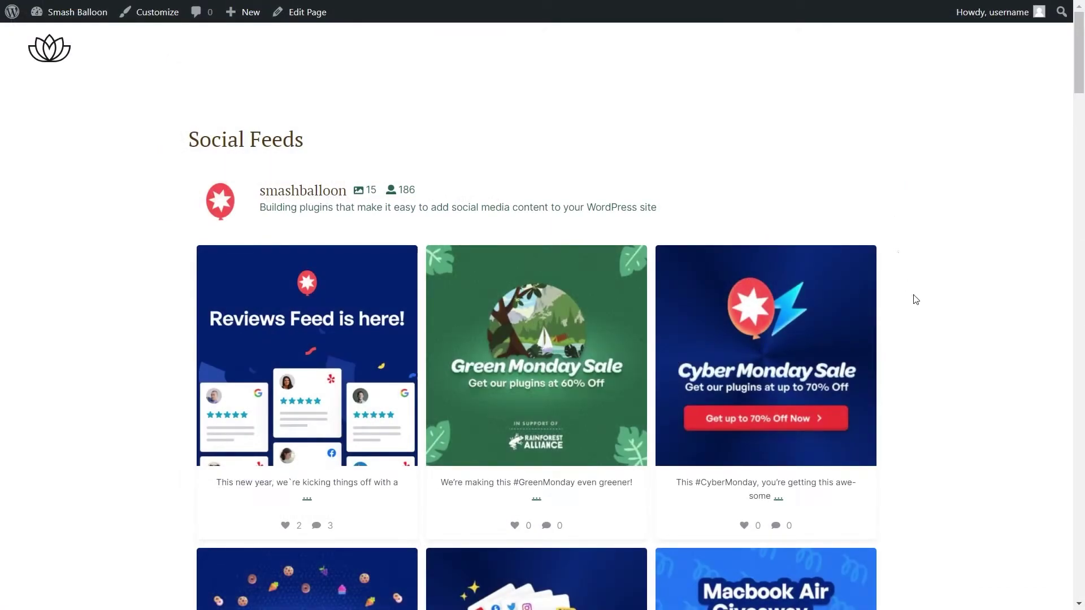
Scroll the live Facebook feed on Social Feeds and load more of its posts.
{"action": "scroll", "coordinate": [921, 373], "scroll_direction": "down", "scroll_amount": 3}
{"action": "scroll", "coordinate": [922, 393], "scroll_direction": "down", "scroll_amount": 15}
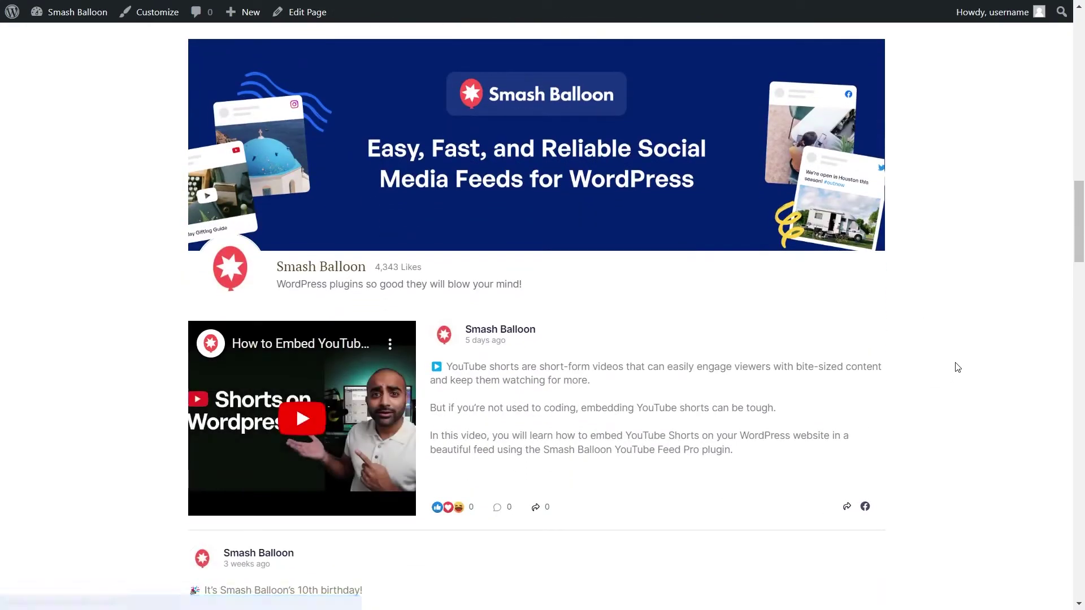
{"action": "scroll", "coordinate": [957, 368], "scroll_direction": "down", "scroll_amount": 4}
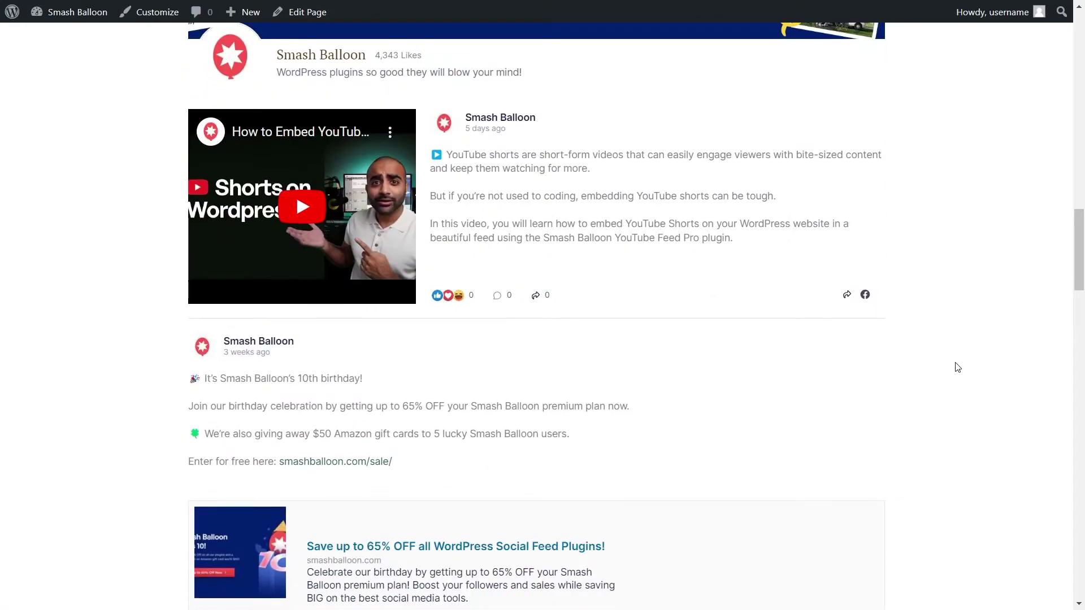
{"action": "scroll", "coordinate": [958, 367], "scroll_direction": "down", "scroll_amount": 20}
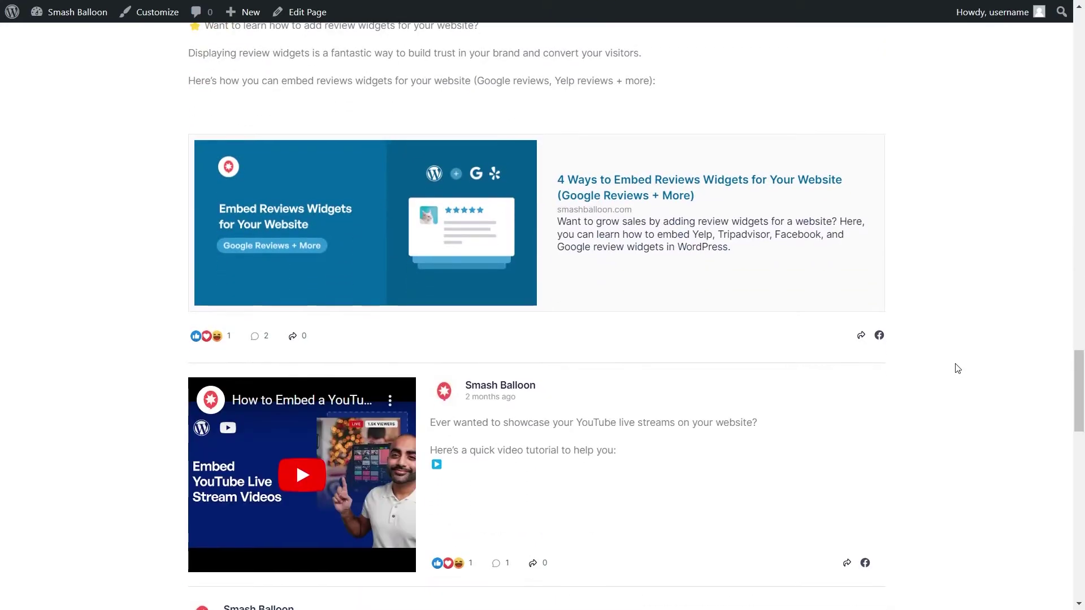
{"action": "scroll", "coordinate": [957, 369], "scroll_direction": "down", "scroll_amount": 11}
{"action": "scroll", "coordinate": [957, 368], "scroll_direction": "down", "scroll_amount": 6}
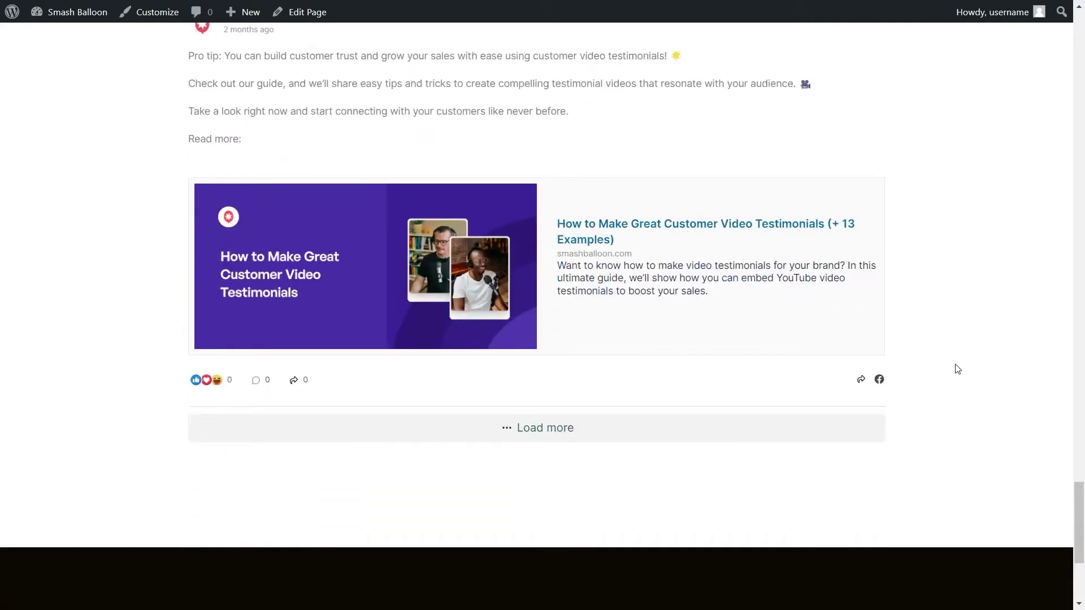
{"action": "left_click", "coordinate": [556, 440]}
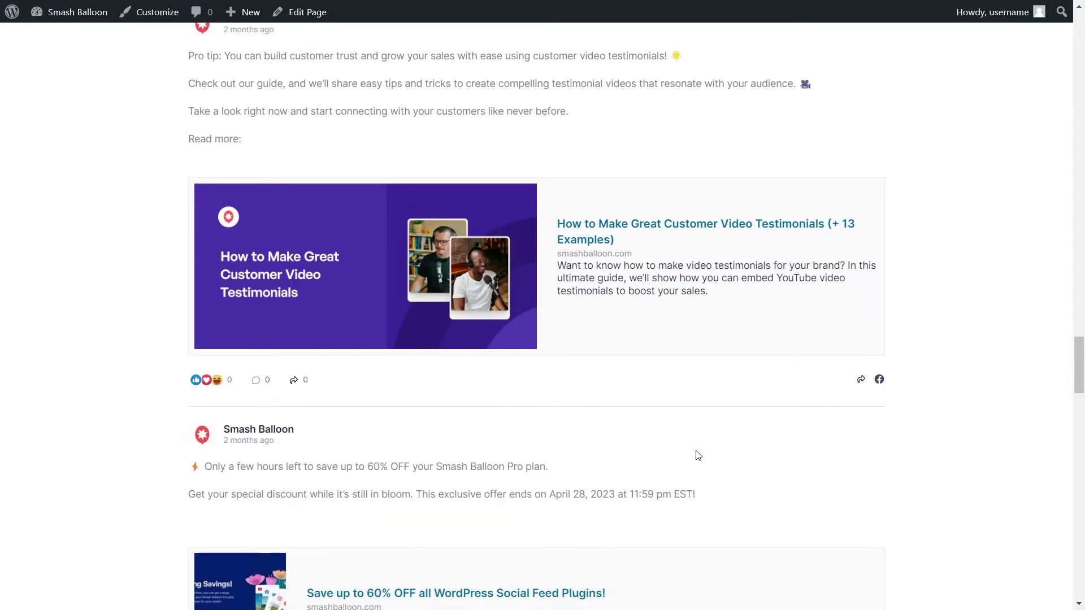
{"action": "scroll", "coordinate": [928, 437], "scroll_direction": "down", "scroll_amount": 1}
{"action": "scroll", "coordinate": [928, 436], "scroll_direction": "down", "scroll_amount": 5}
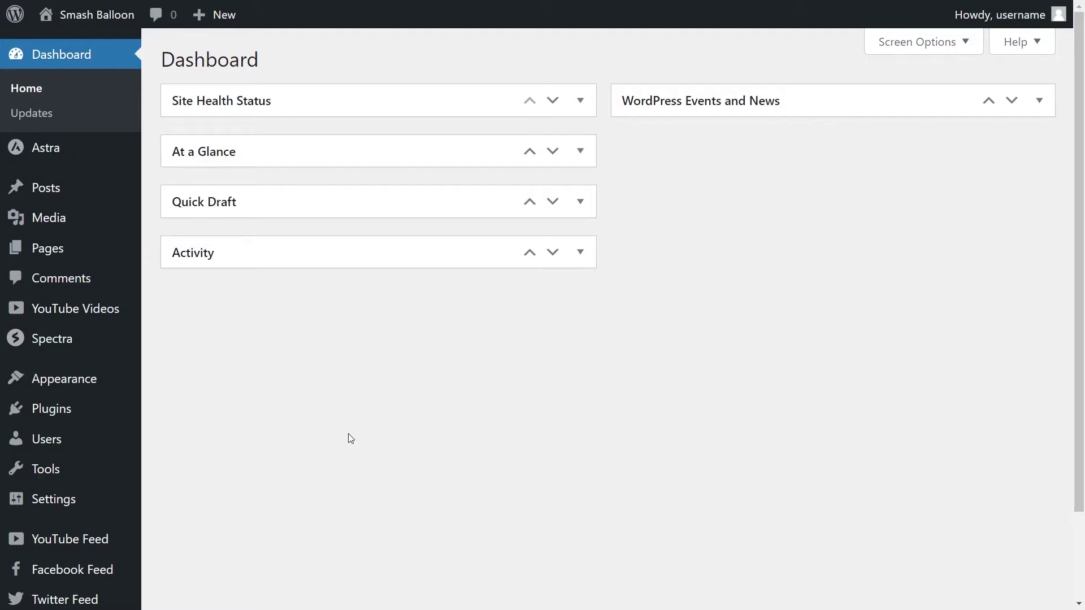
Start a new Channel-type feed from YouTube Feed > All Feeds.
{"action": "scroll", "coordinate": [86, 449], "scroll_direction": "down", "scroll_amount": 2}
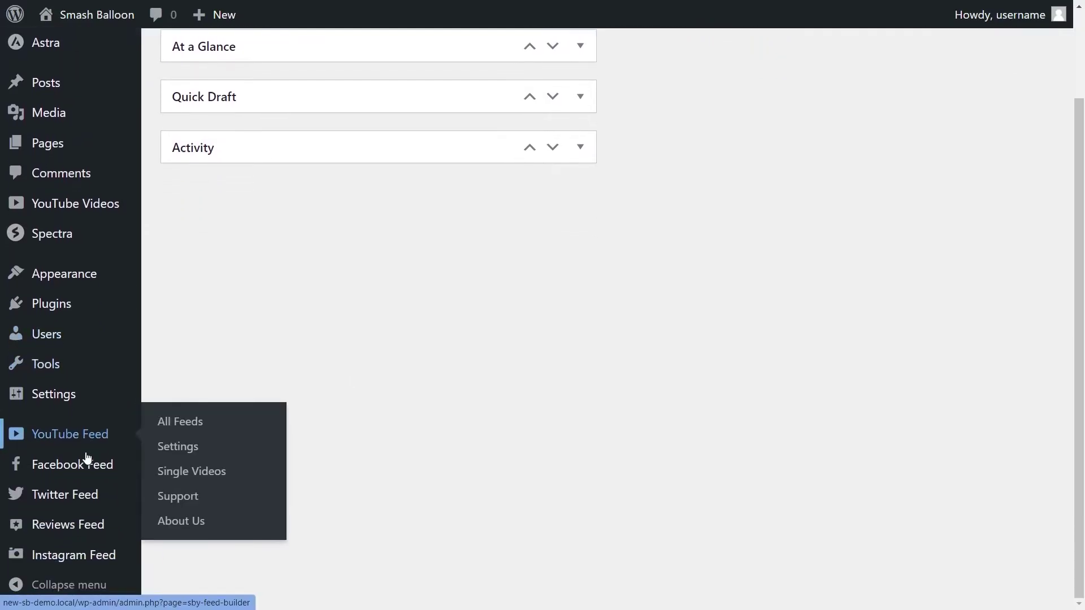
{"action": "mouse_move", "coordinate": [95, 452]}
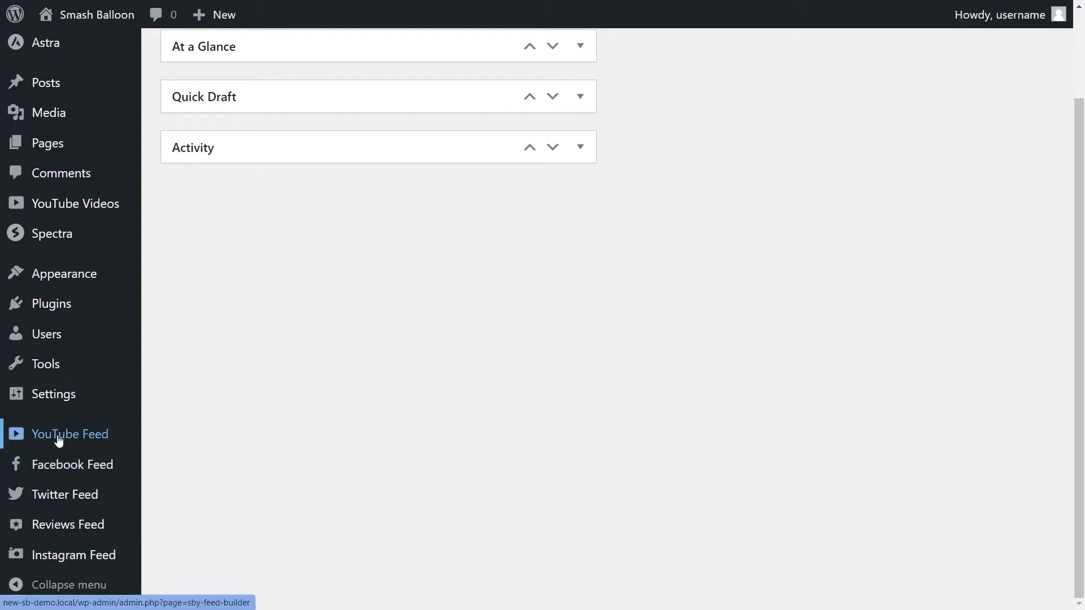
{"action": "mouse_move", "coordinate": [59, 442]}
{"action": "left_click", "coordinate": [176, 422]}
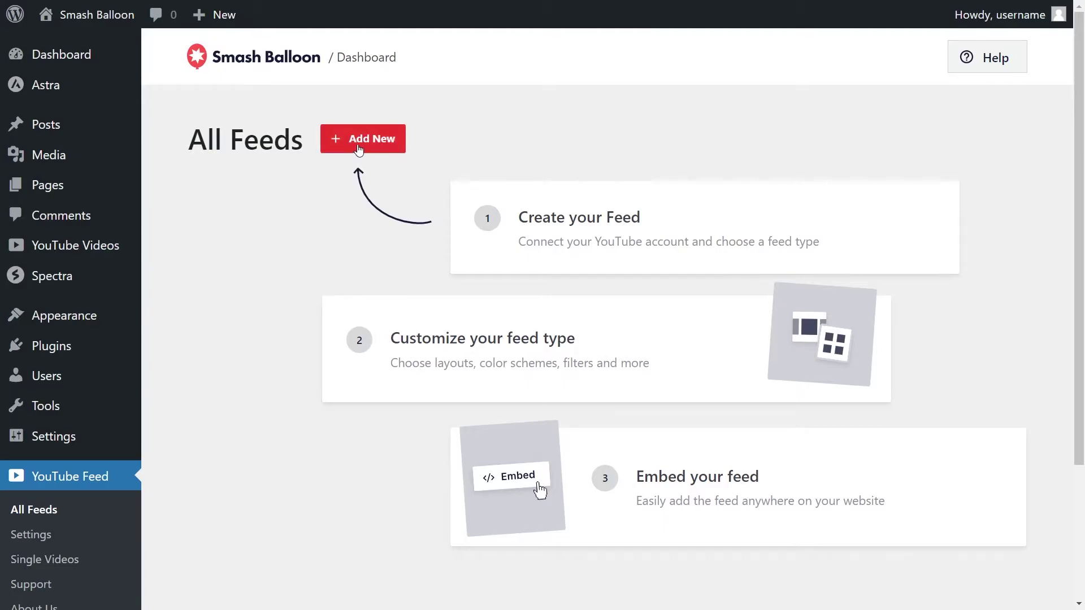
{"action": "left_click", "coordinate": [358, 143]}
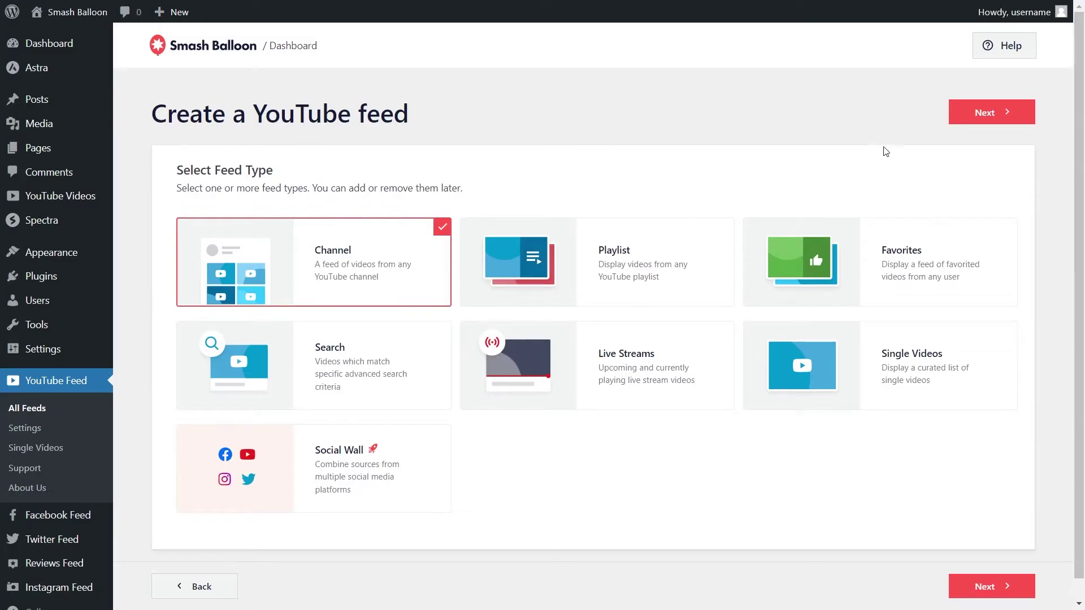
{"action": "left_click", "coordinate": [990, 113]}
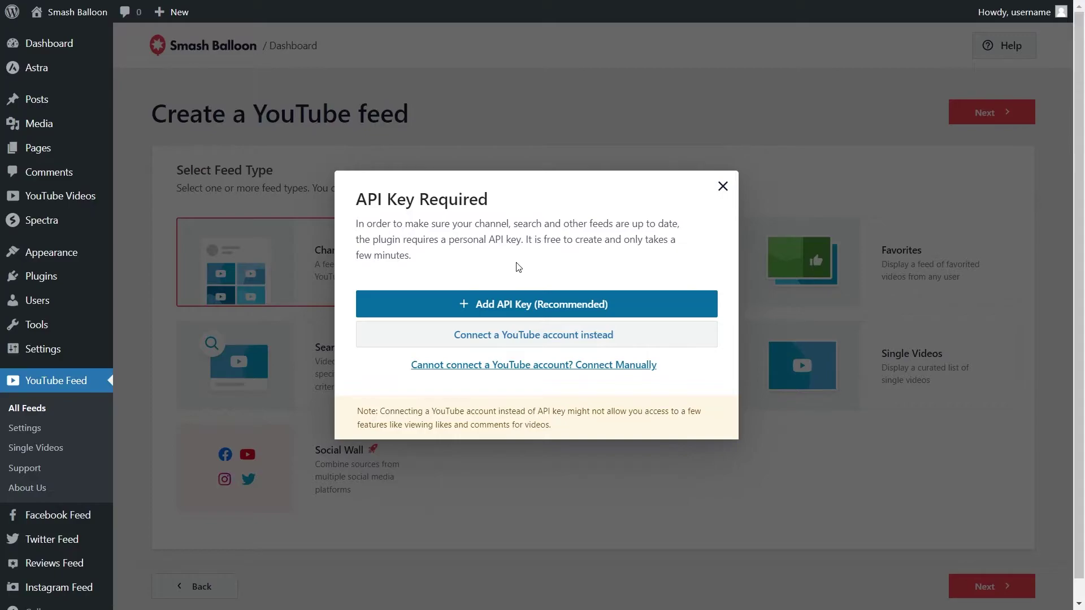
Paste in and submit the YouTube API key.
{"action": "left_click", "coordinate": [518, 304]}
{"action": "left_click", "coordinate": [515, 328]}
{"action": "key", "text": "ctrl+v"}
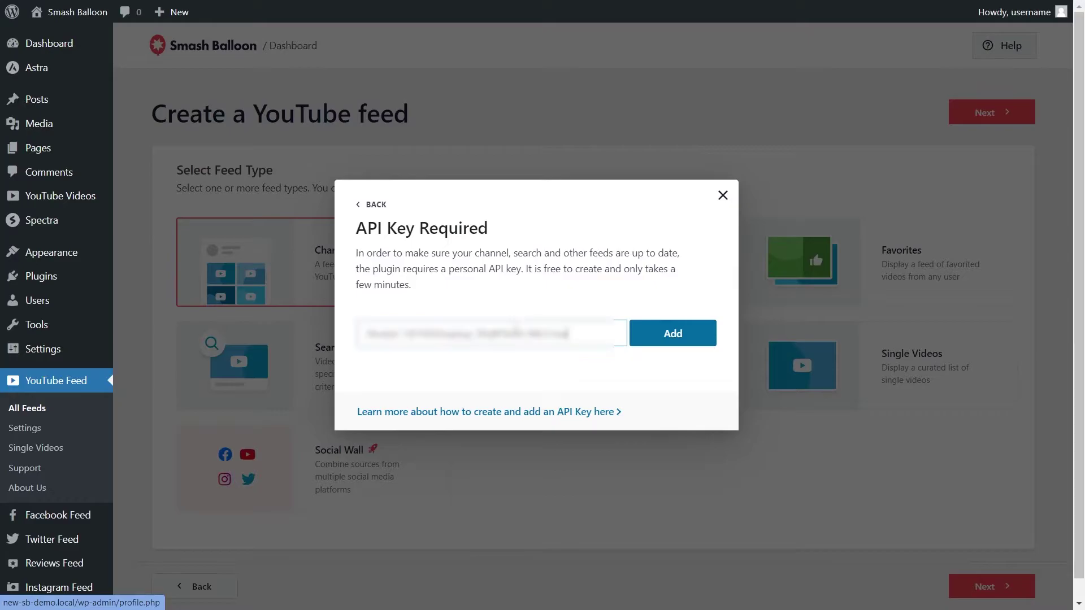
{"action": "left_click", "coordinate": [678, 342]}
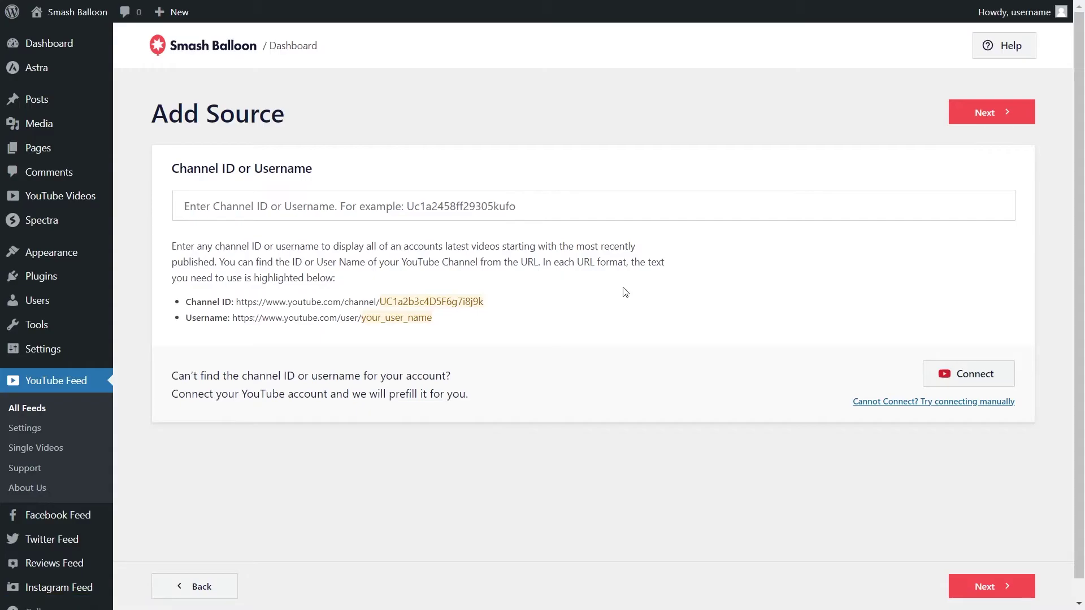
Paste the Smash Balloon channel ID as the source and choose the List template.
{"action": "left_click", "coordinate": [525, 210]}
{"action": "type", "text": "UC_dpcpRbZL_OBrGYHG7L5bA"}
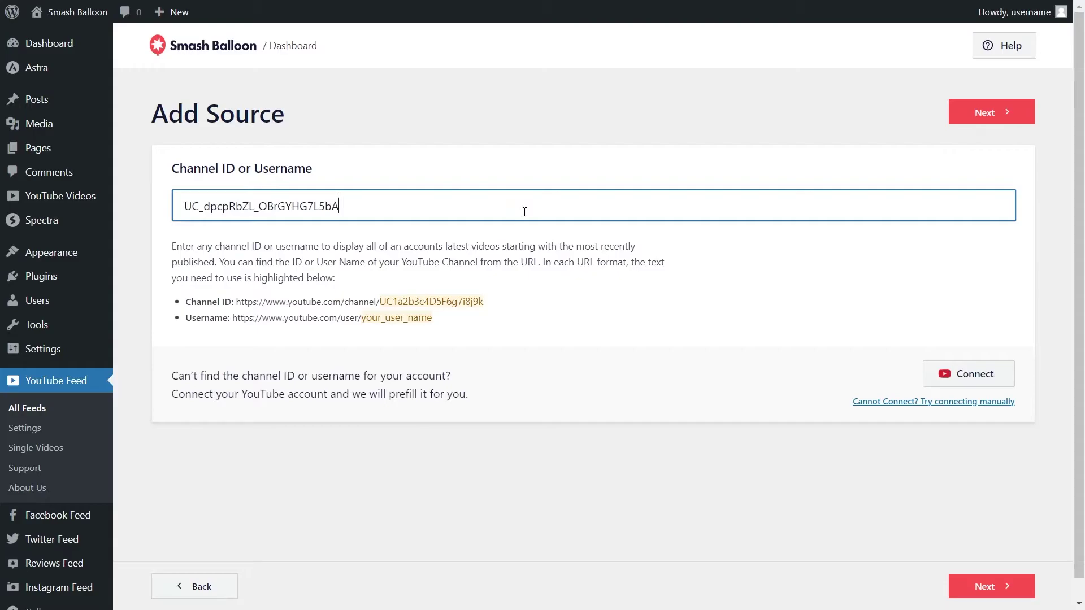
{"action": "left_click", "coordinate": [986, 112]}
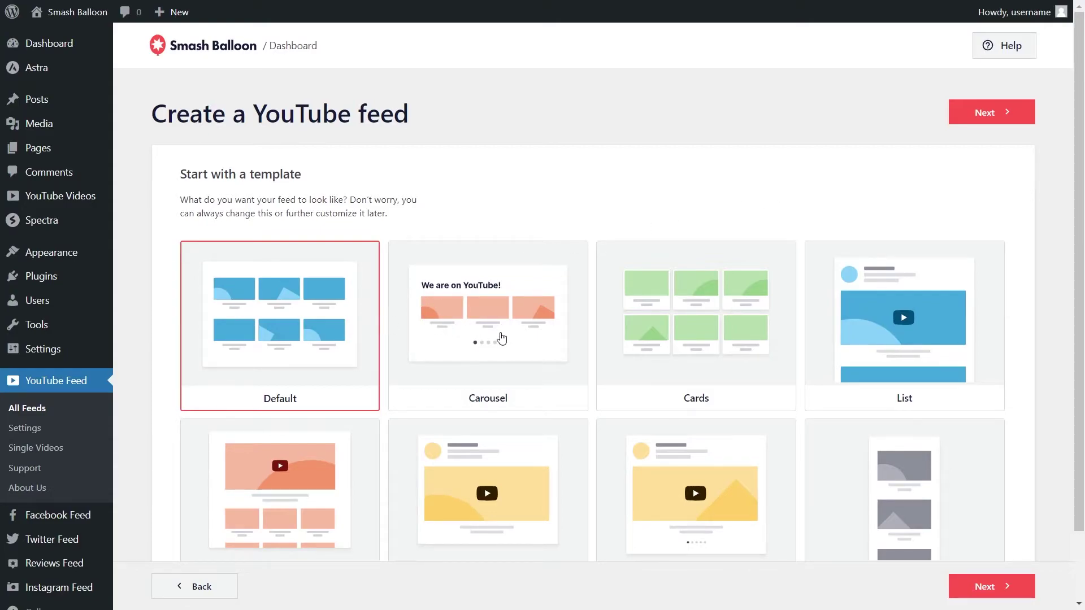
{"action": "scroll", "coordinate": [502, 338], "scroll_direction": "down", "scroll_amount": 2}
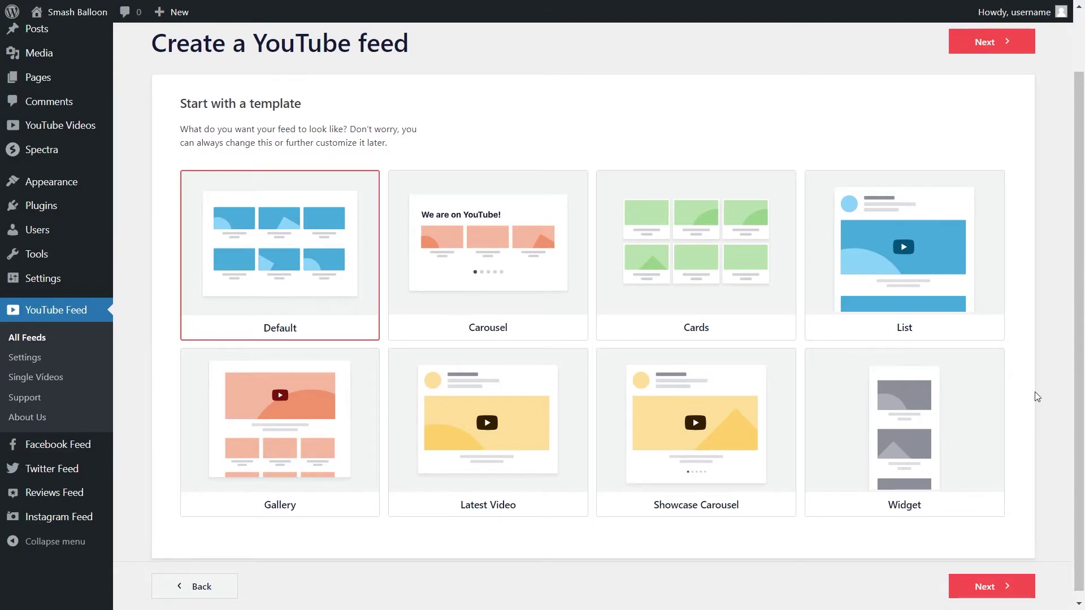
{"action": "left_click", "coordinate": [935, 306]}
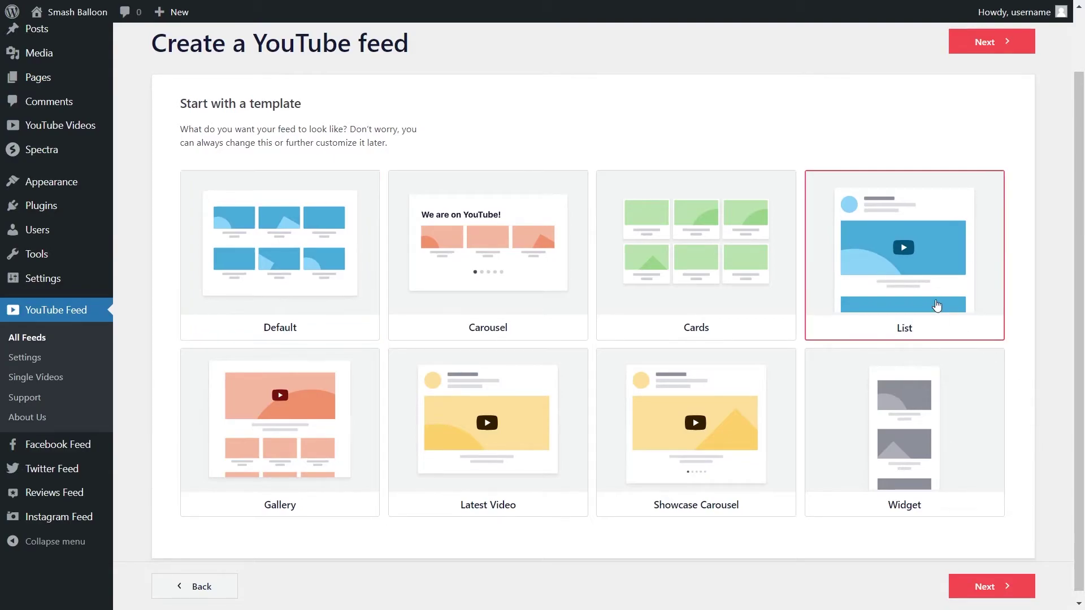
{"action": "left_click", "coordinate": [982, 44]}
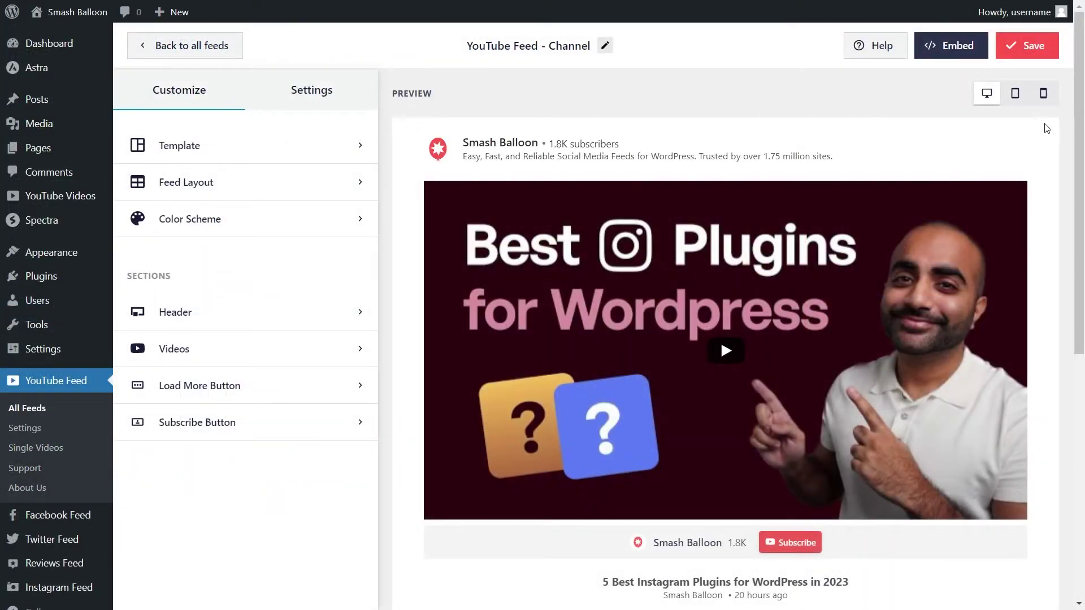
Preview the feed in the Grid and Gallery layouts under Feed Layout.
{"action": "scroll", "coordinate": [1045, 153], "scroll_direction": "down", "scroll_amount": 8}
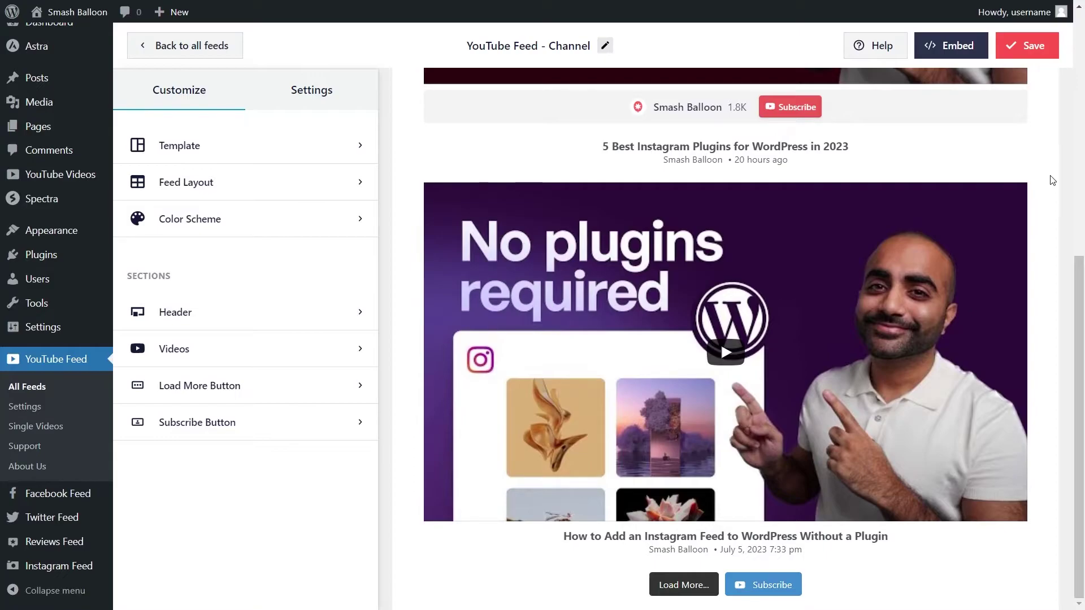
{"action": "scroll", "coordinate": [1052, 192], "scroll_direction": "up", "scroll_amount": 6}
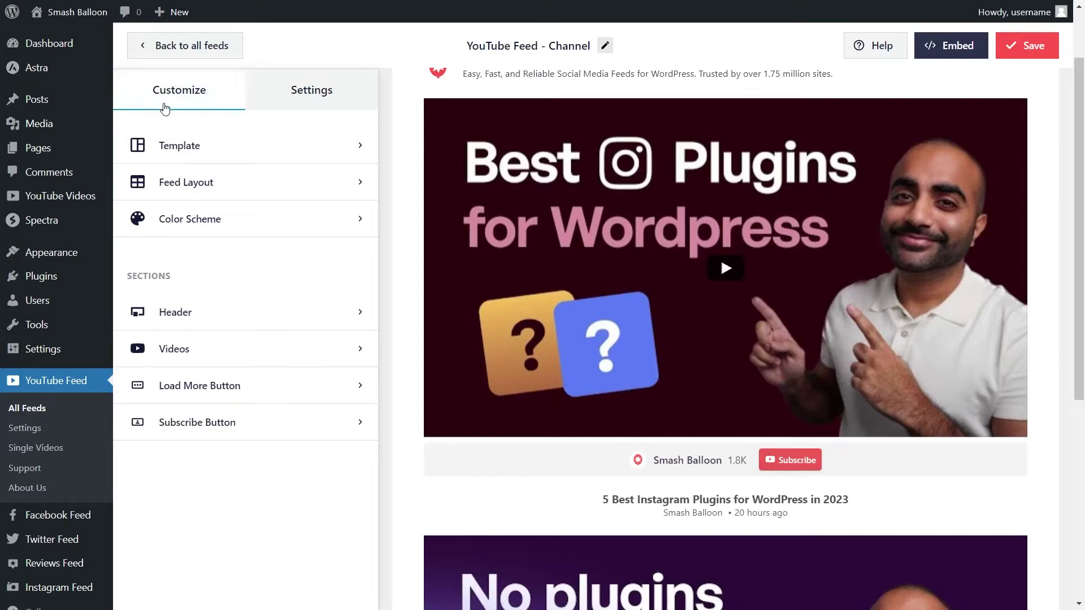
{"action": "left_click", "coordinate": [220, 175]}
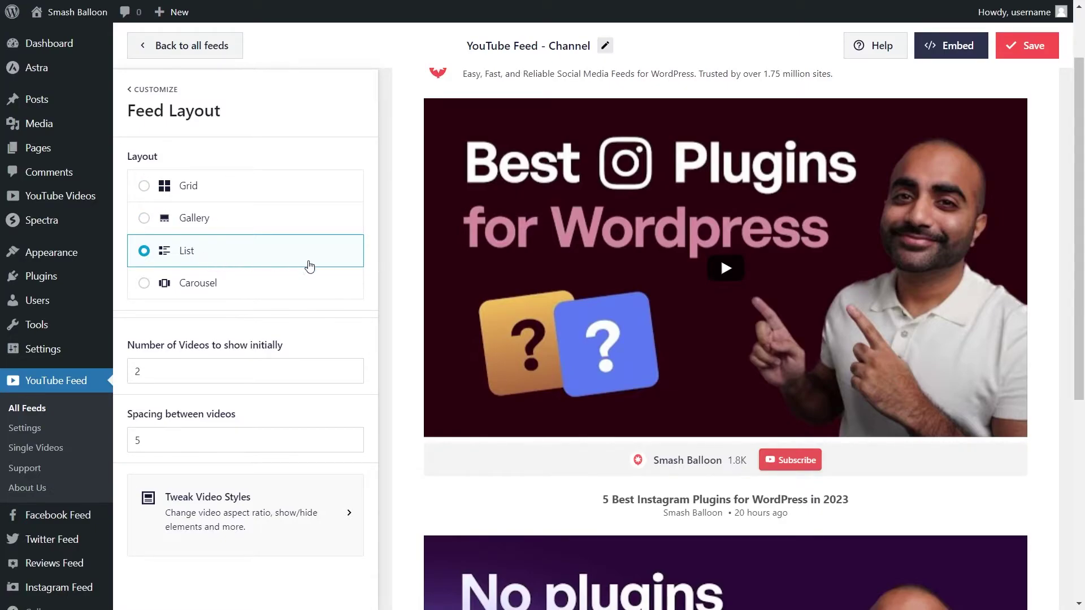
{"action": "scroll", "coordinate": [402, 262], "scroll_direction": "down", "scroll_amount": 5}
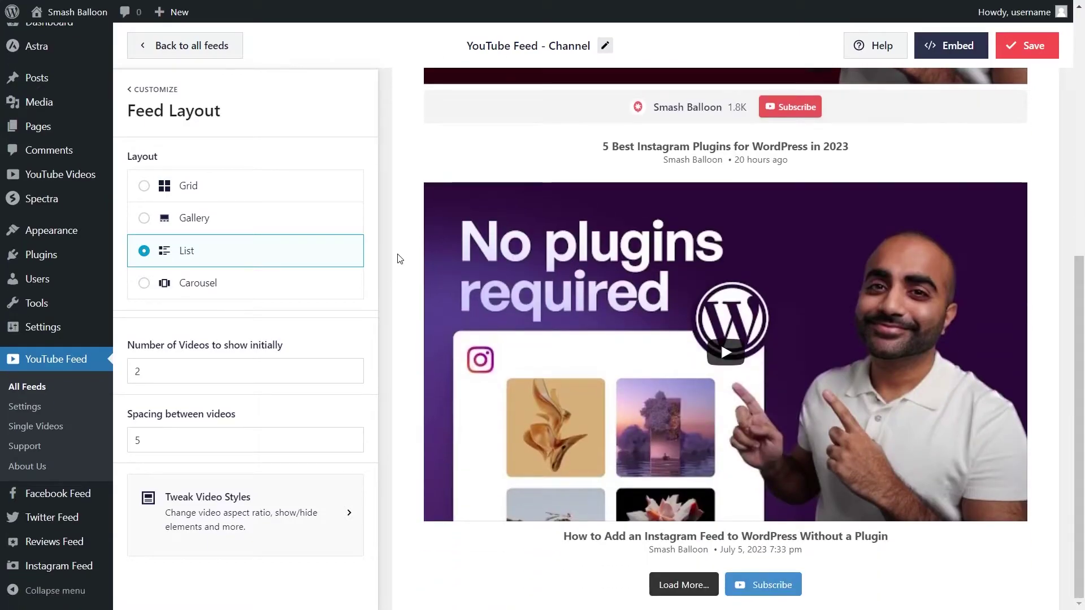
{"action": "left_click", "coordinate": [283, 194]}
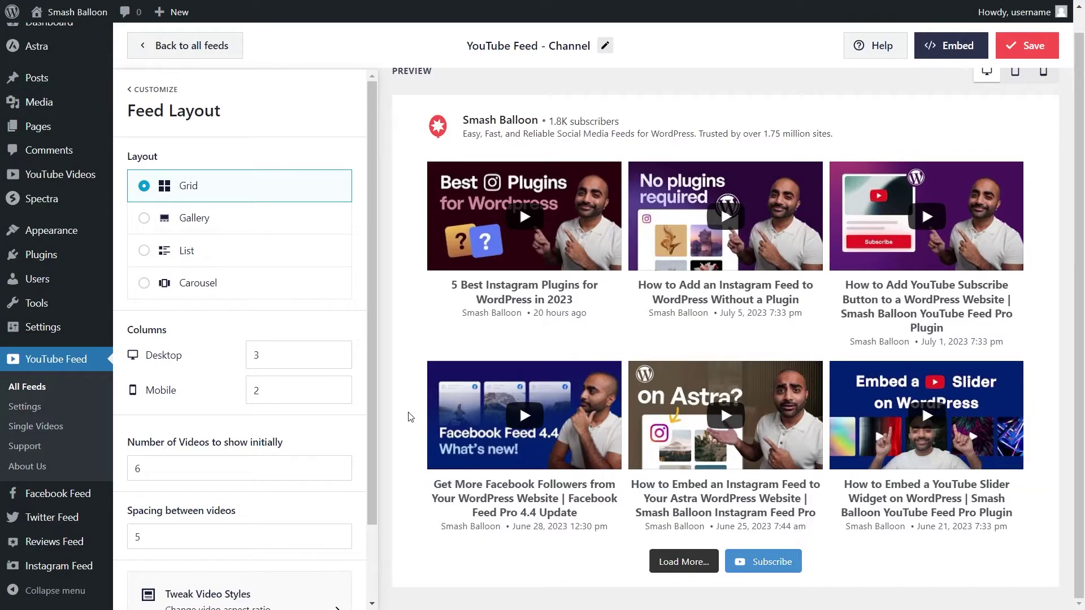
{"action": "left_click", "coordinate": [300, 220]}
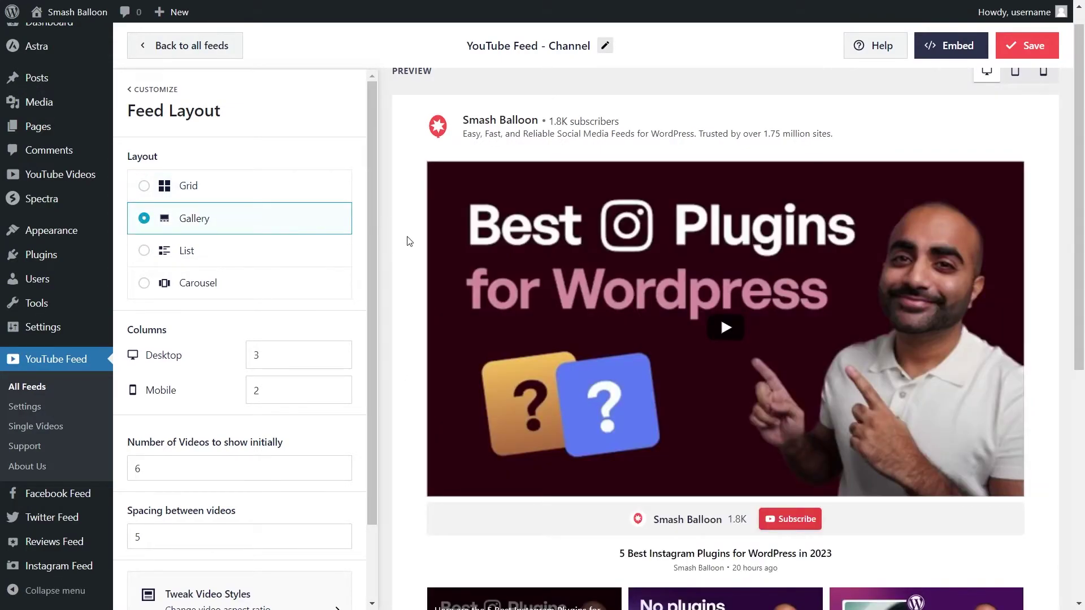
Preview the Carousel layout and page through its videos, then save the feed as List.
{"action": "scroll", "coordinate": [405, 255], "scroll_direction": "down", "scroll_amount": 5}
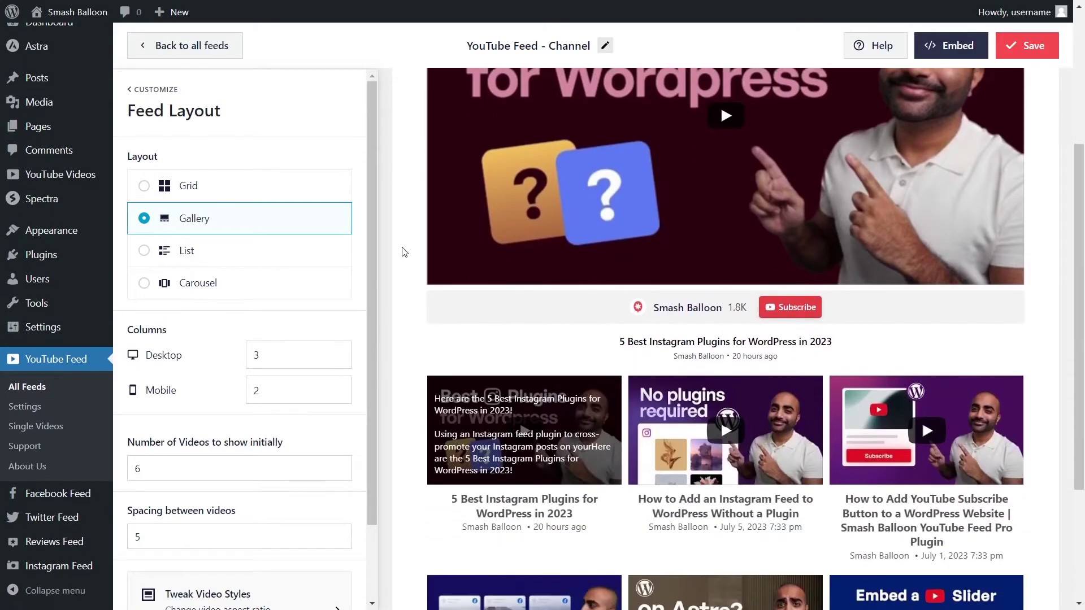
{"action": "left_click", "coordinate": [253, 292]}
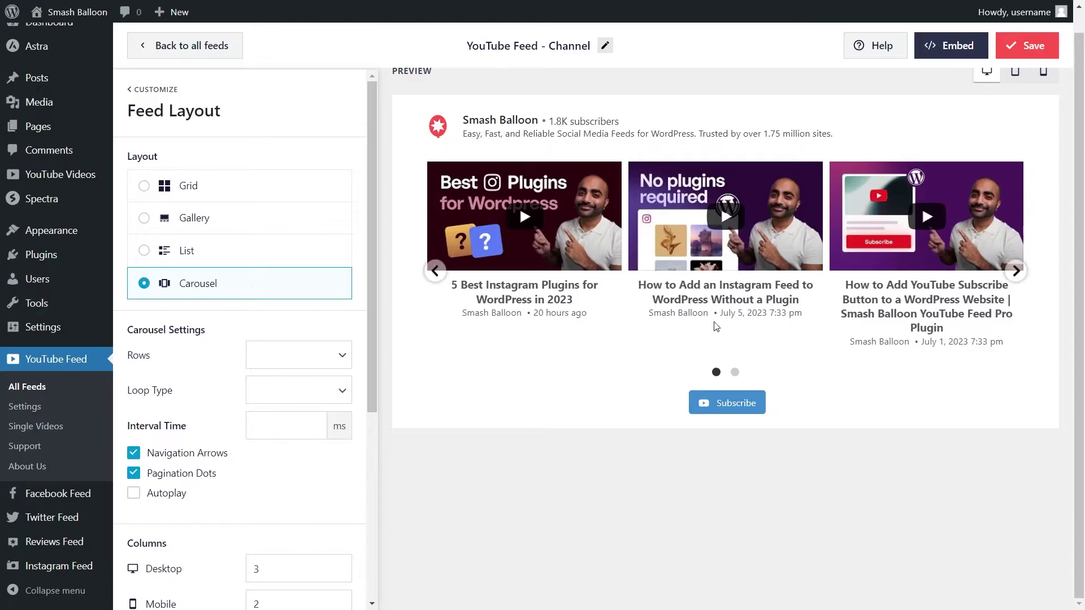
{"action": "left_click", "coordinate": [1015, 273]}
{"action": "left_click", "coordinate": [1015, 274]}
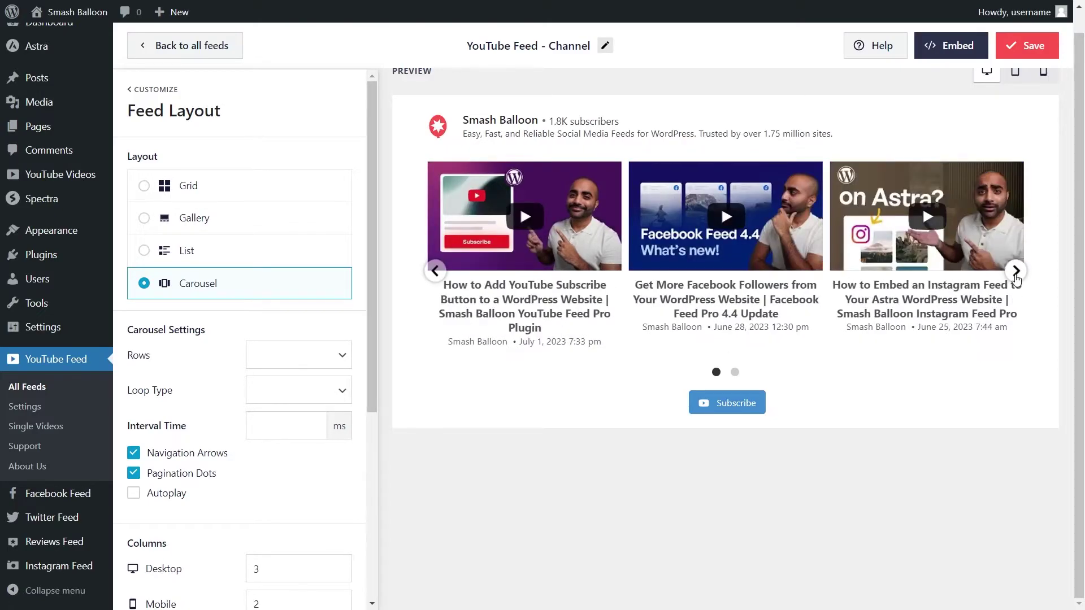
{"action": "left_click", "coordinate": [1015, 273]}
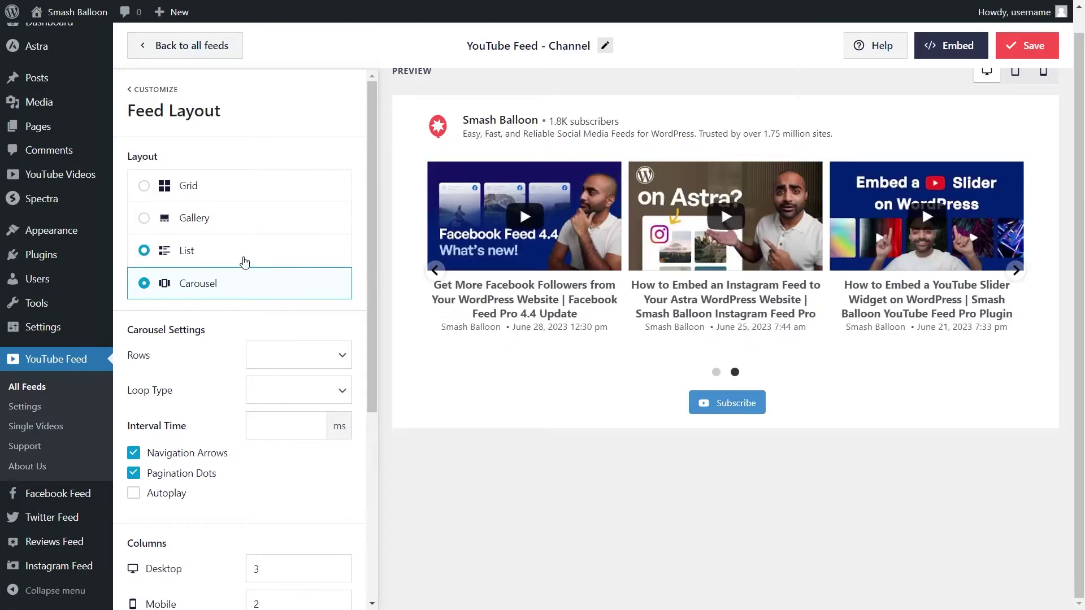
{"action": "left_click", "coordinate": [243, 259]}
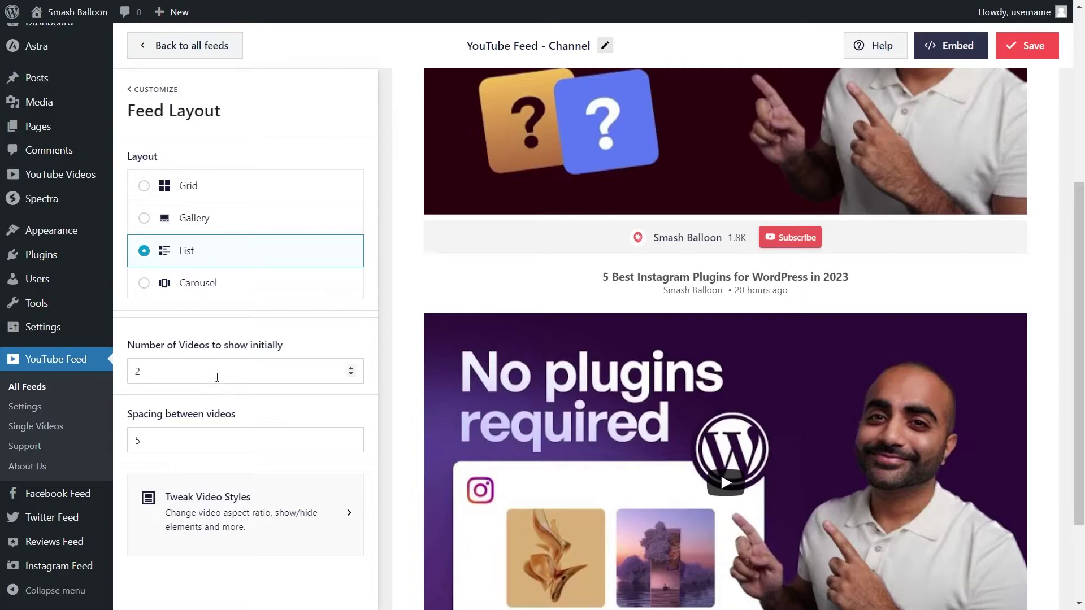
{"action": "left_click", "coordinate": [1022, 56]}
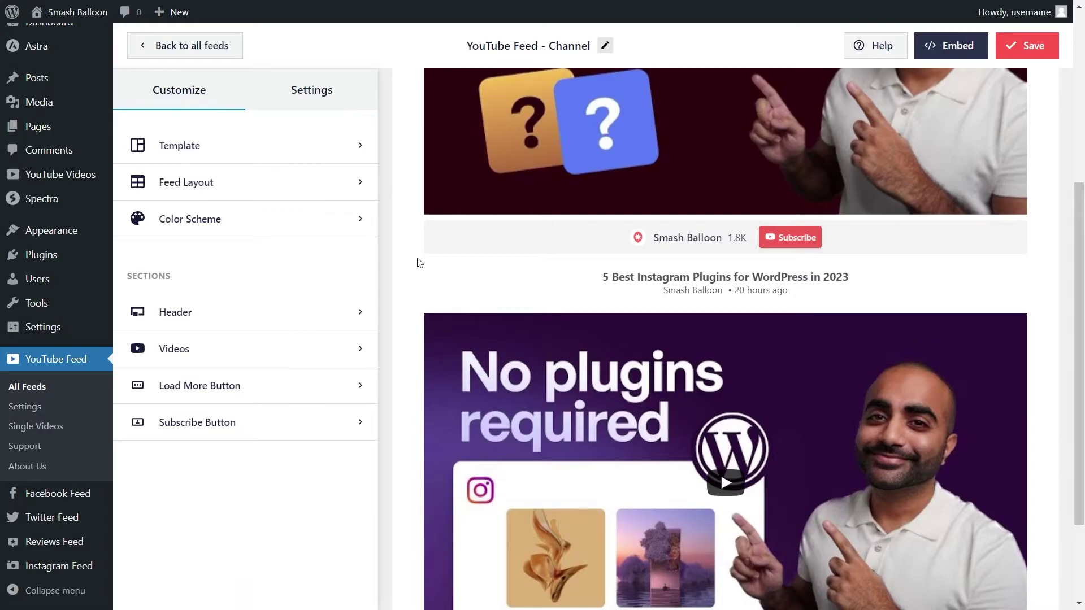
{"action": "left_click", "coordinate": [327, 226]}
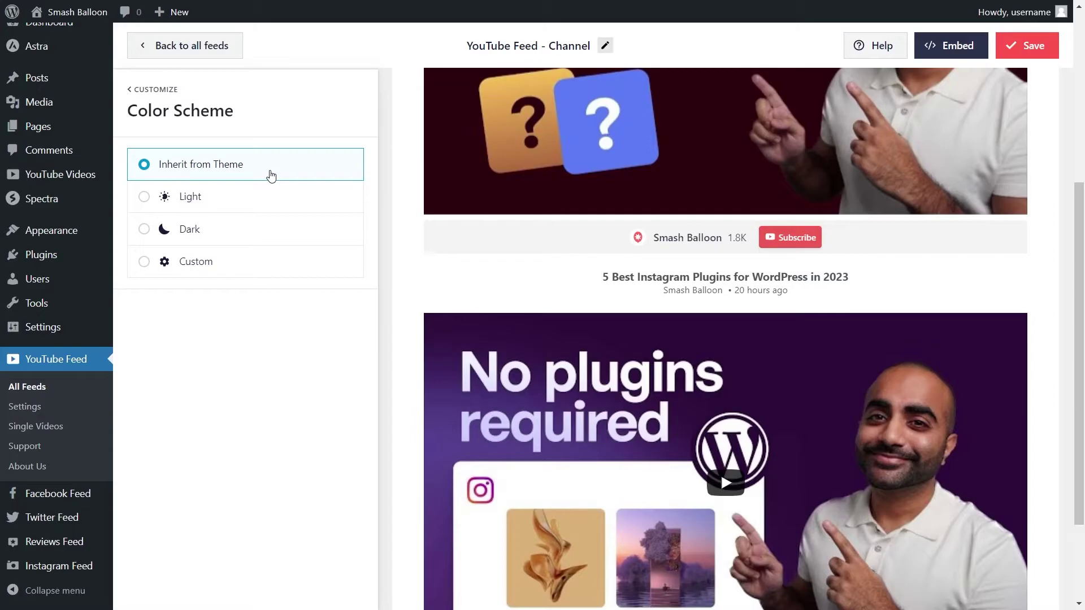
{"action": "left_click", "coordinate": [260, 202]}
{"action": "left_click", "coordinate": [249, 234]}
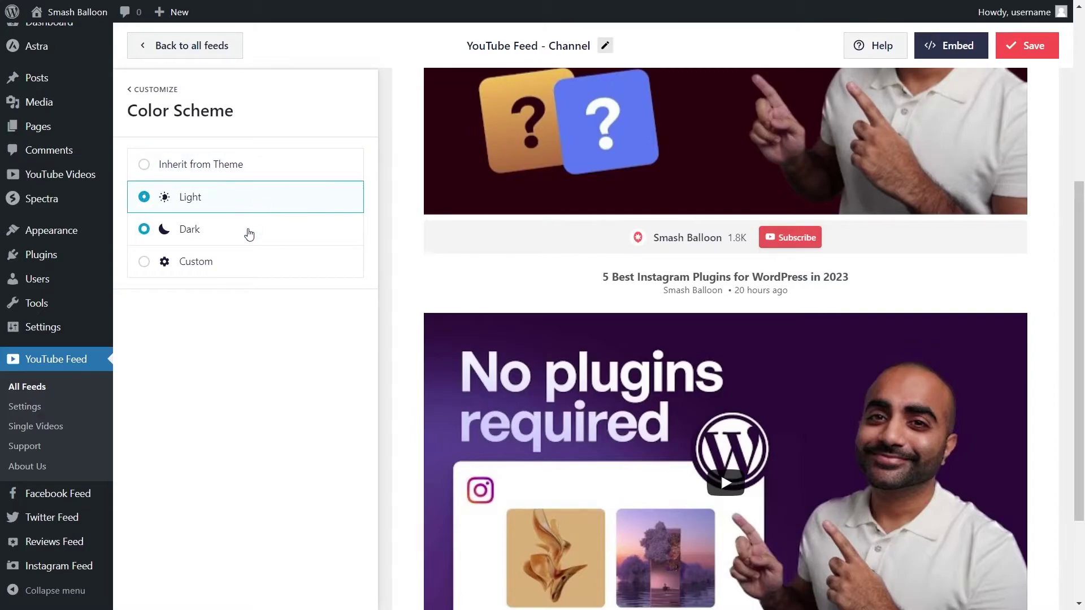
{"action": "left_click", "coordinate": [247, 263]}
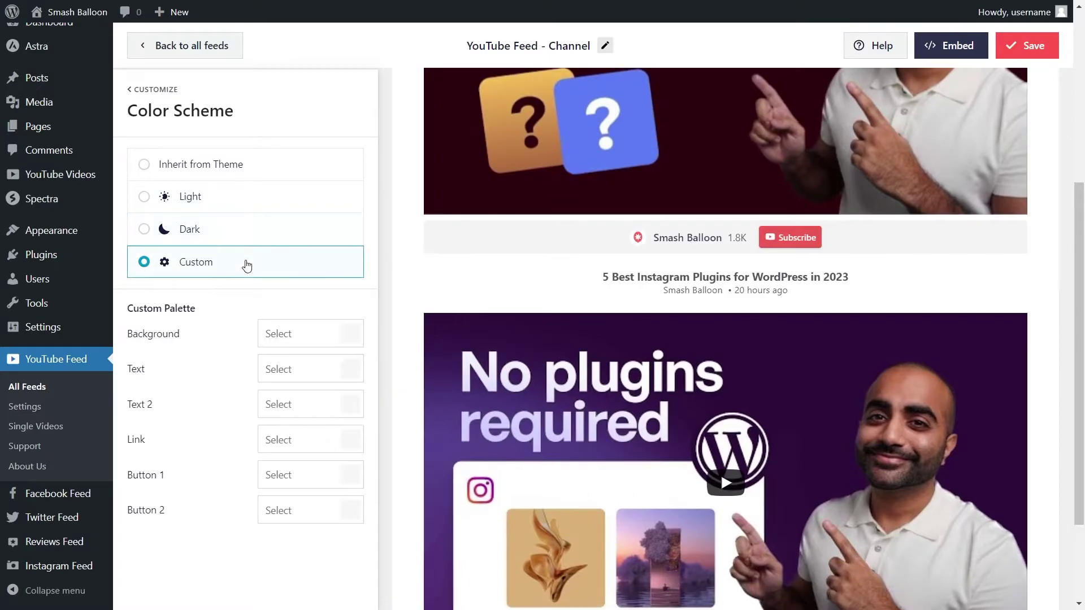
{"action": "left_click", "coordinate": [350, 335]}
{"action": "left_click", "coordinate": [277, 531]}
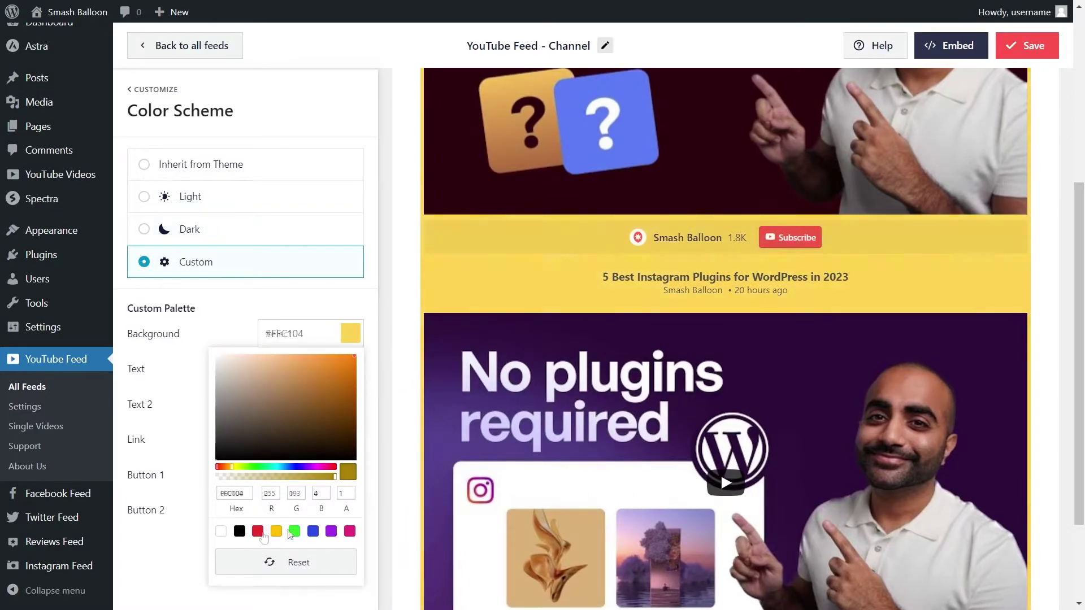
{"action": "left_click", "coordinate": [296, 534]}
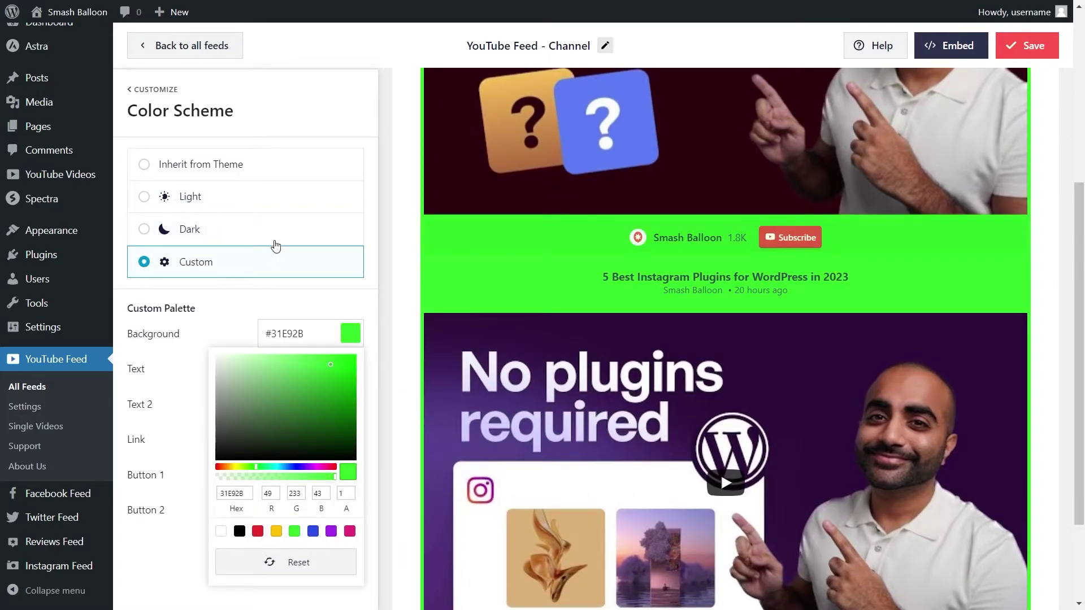
{"action": "left_click", "coordinate": [260, 172]}
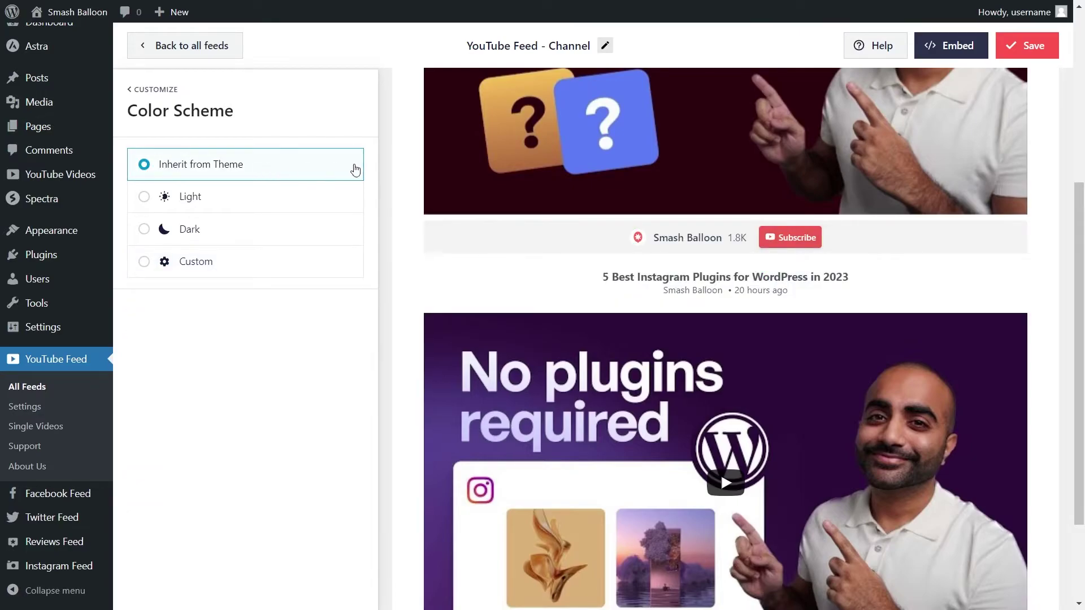
{"action": "left_click", "coordinate": [1014, 50]}
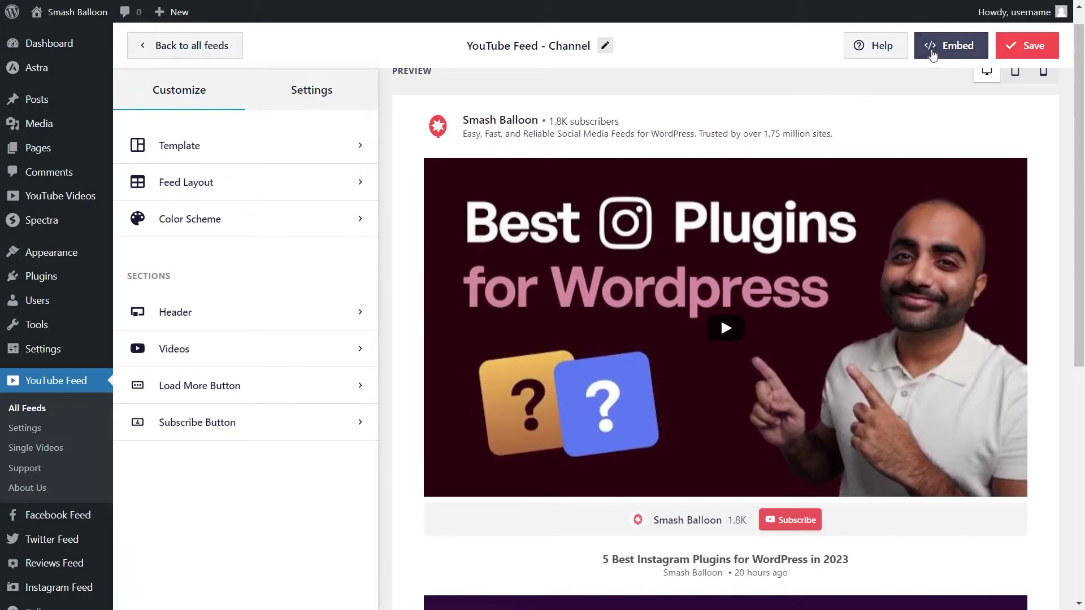
Copy the YouTube feed's shortcode from its embed options.
{"action": "left_click", "coordinate": [931, 49]}
{"action": "left_click", "coordinate": [816, 262]}
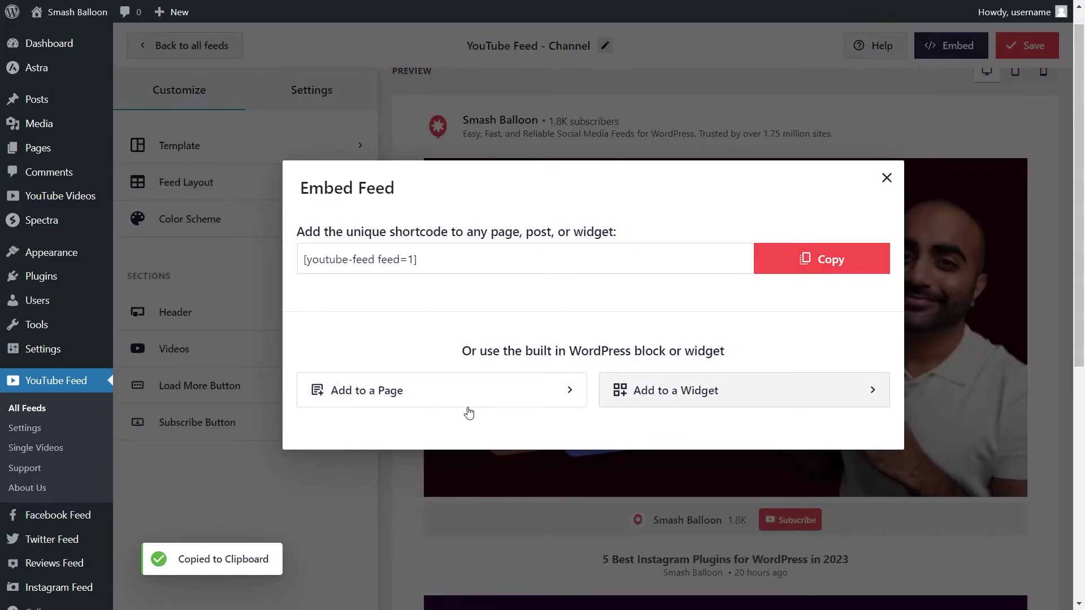
{"action": "left_click", "coordinate": [617, 395]}
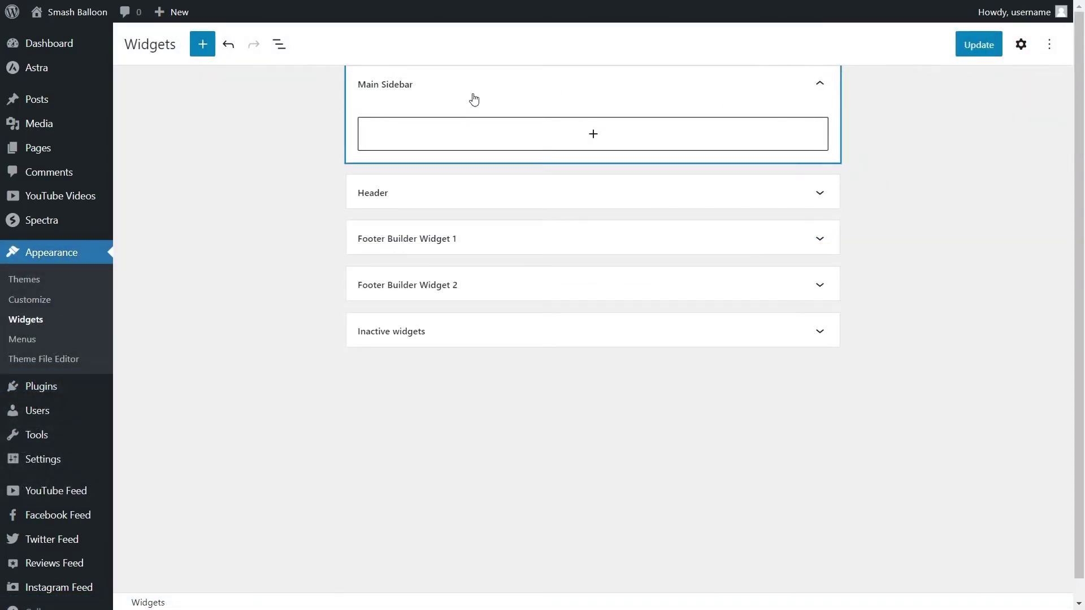
Paste the shortcode into a Shortcode block in the Main Sidebar and update the widgets.
{"action": "left_click", "coordinate": [598, 140]}
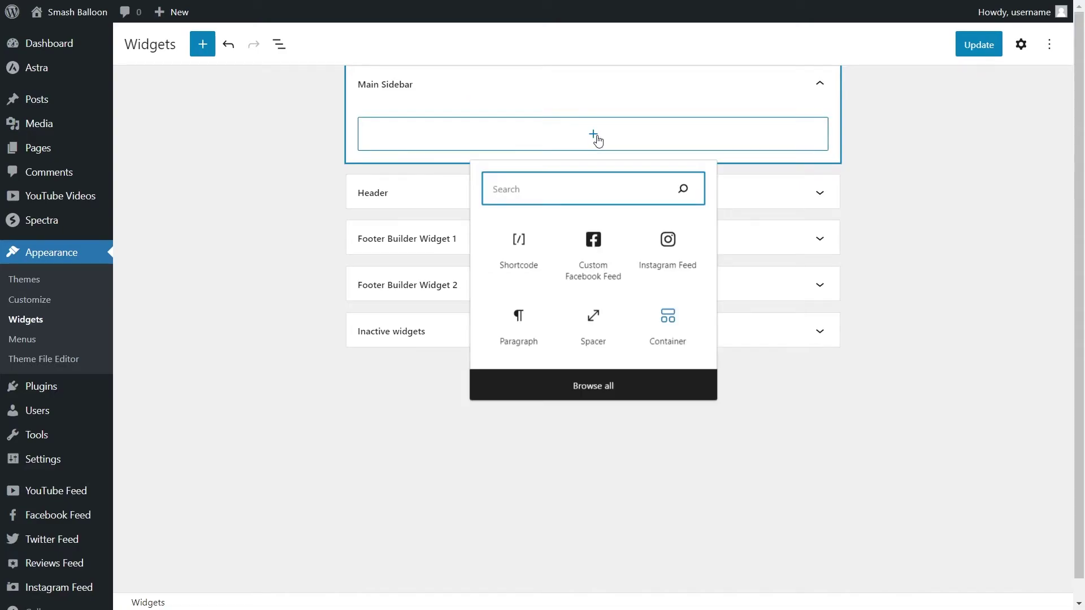
{"action": "left_click", "coordinate": [519, 238]}
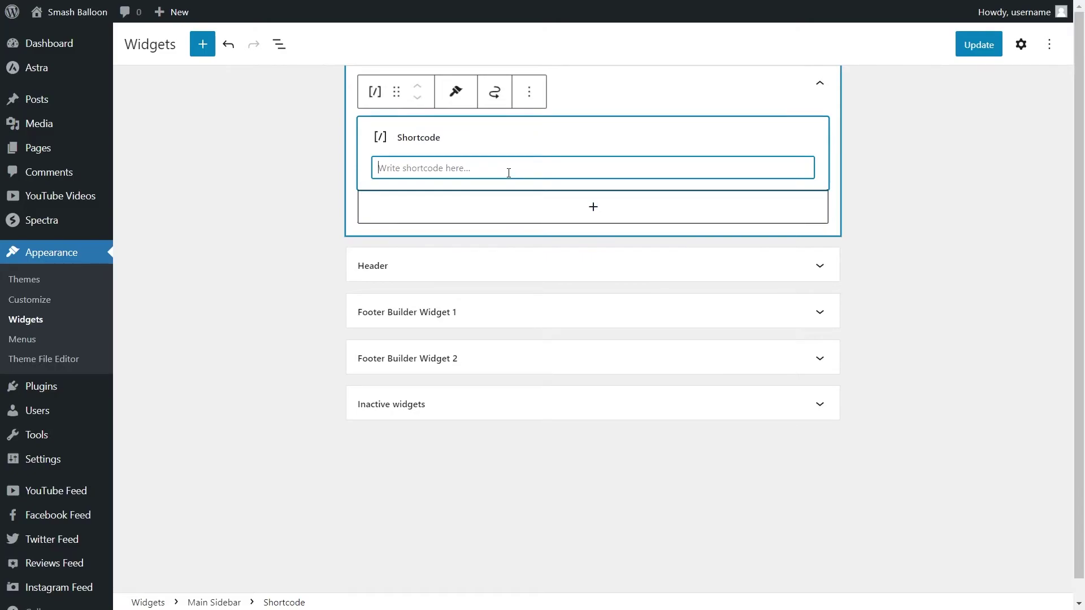
{"action": "key", "text": "ctrl+v"}
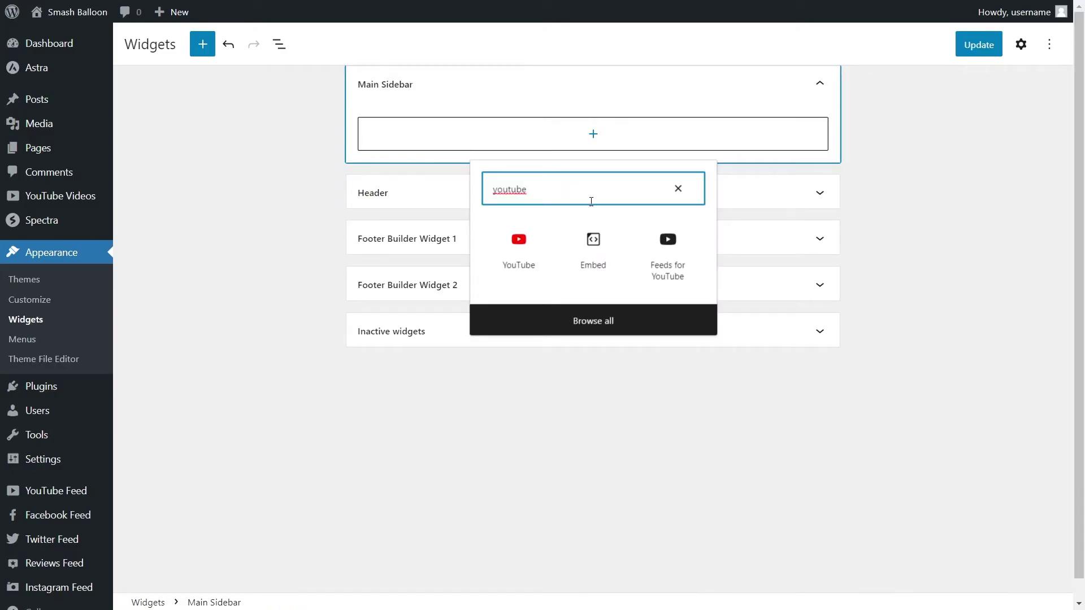
{"action": "left_click", "coordinate": [666, 263]}
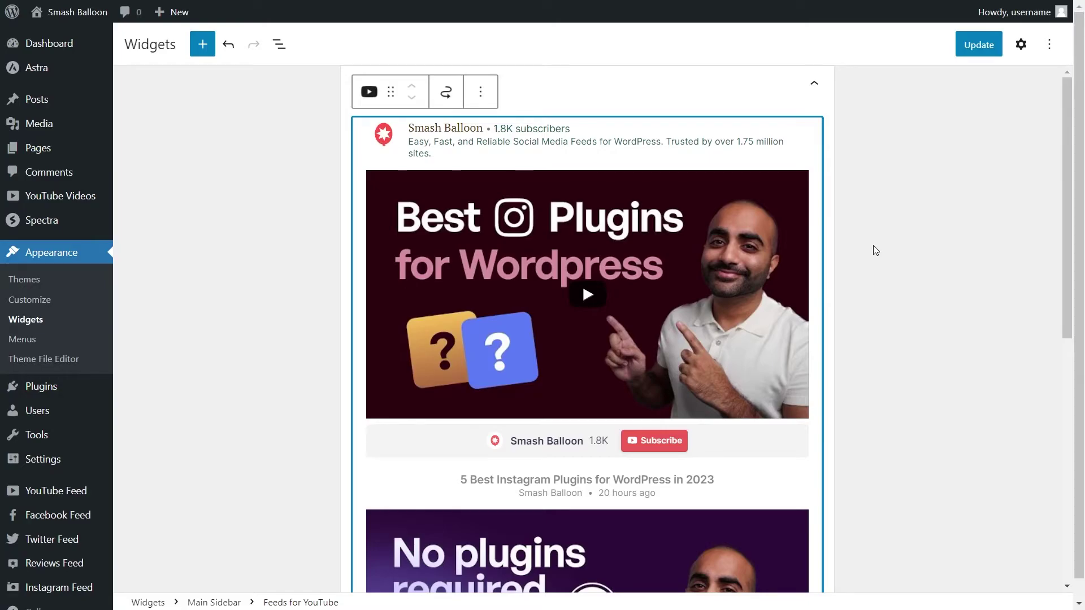
{"action": "scroll", "coordinate": [842, 220], "scroll_direction": "down", "scroll_amount": 5}
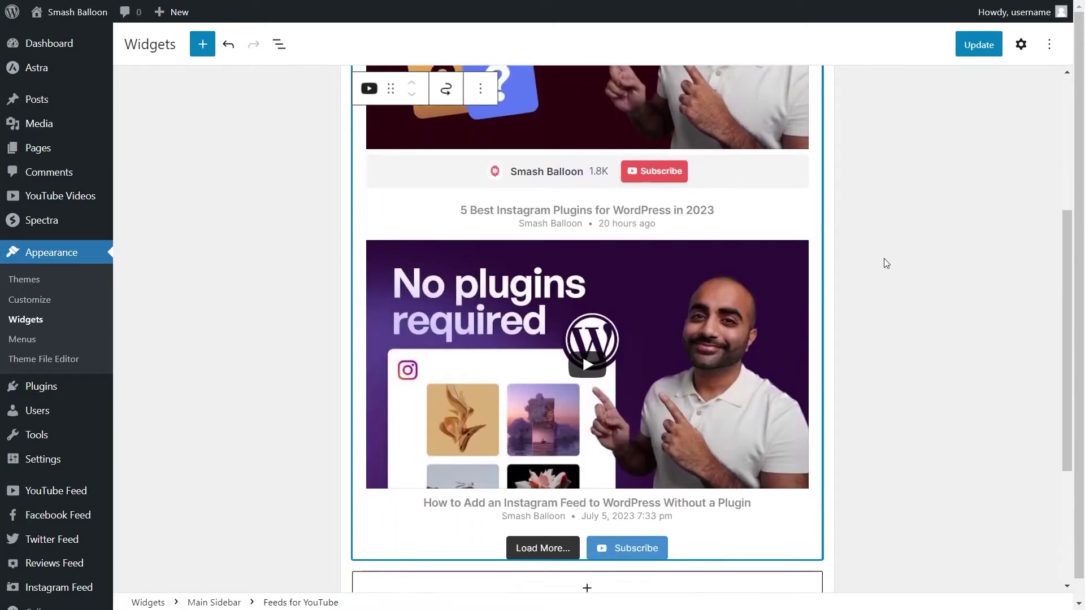
{"action": "left_click", "coordinate": [977, 45]}
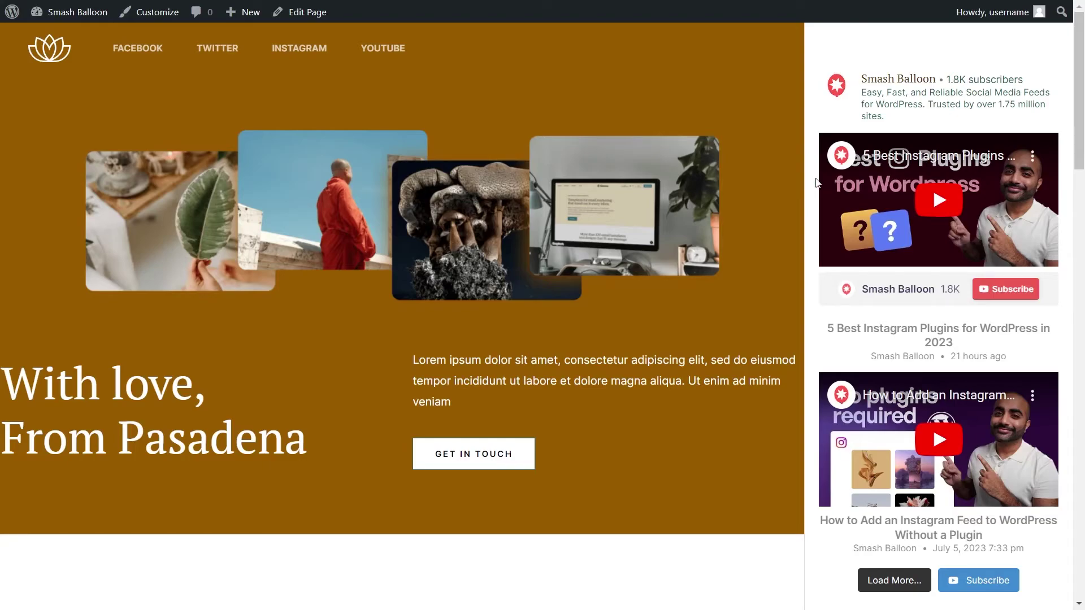
Try the sidebar YouTube feed's Subscribe button and play its second video.
{"action": "scroll", "coordinate": [815, 182], "scroll_direction": "down", "scroll_amount": 3}
{"action": "left_click", "coordinate": [998, 290]}
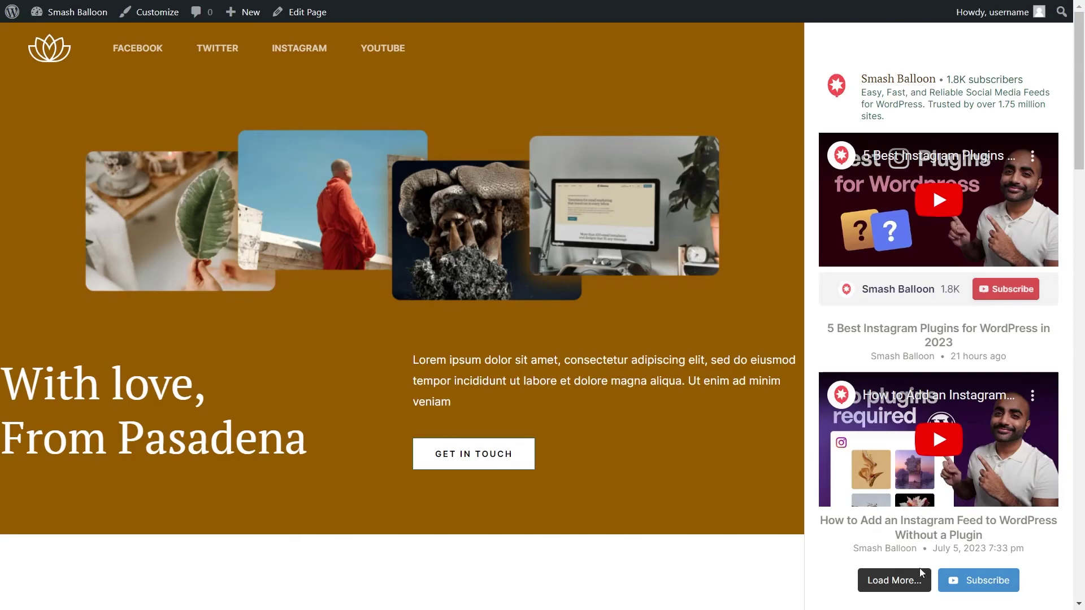
{"action": "scroll", "coordinate": [1059, 515], "scroll_direction": "down", "scroll_amount": 5}
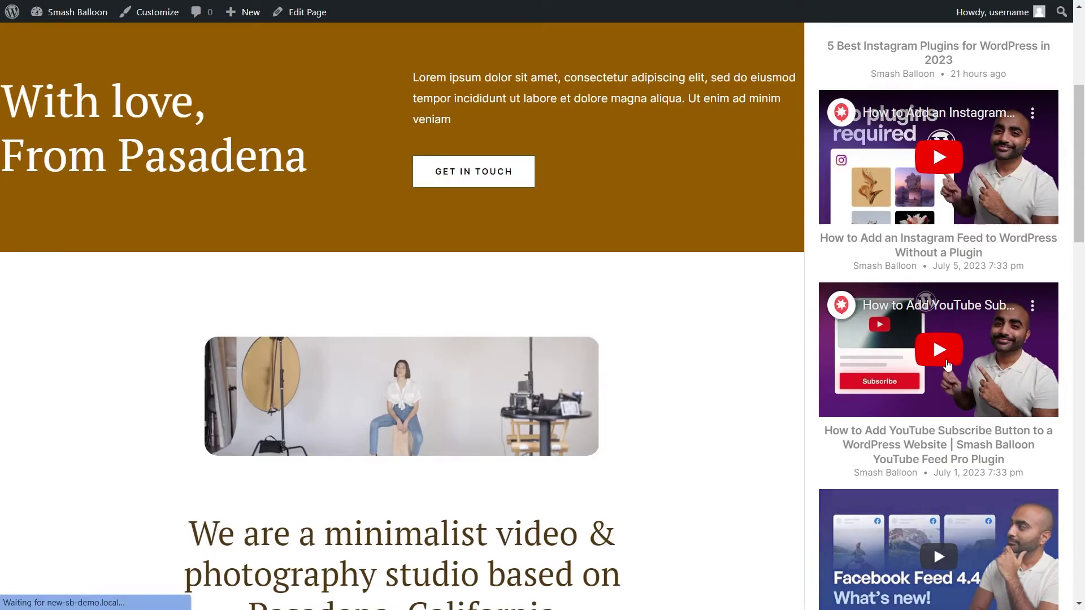
{"action": "left_click", "coordinate": [944, 361]}
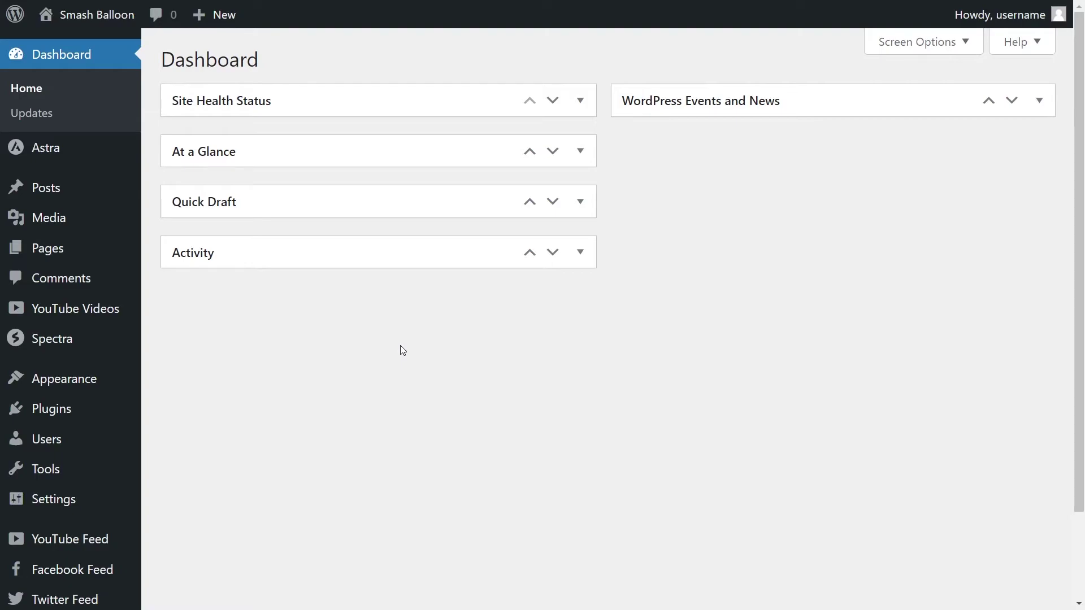
{"action": "scroll", "coordinate": [90, 435], "scroll_direction": "down", "scroll_amount": 2}
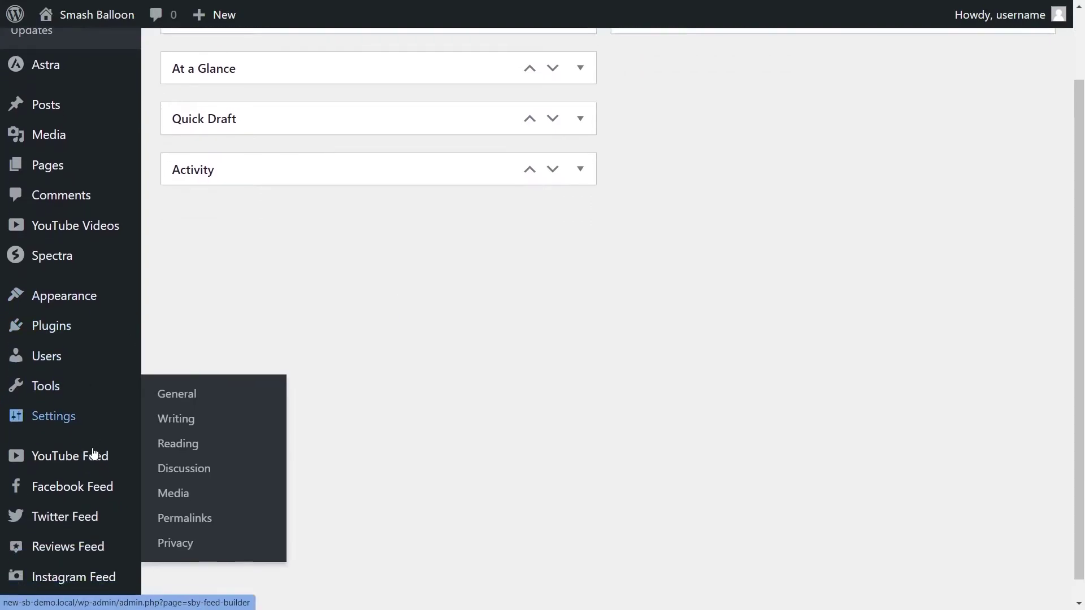
{"action": "mouse_move", "coordinate": [29, 497]}
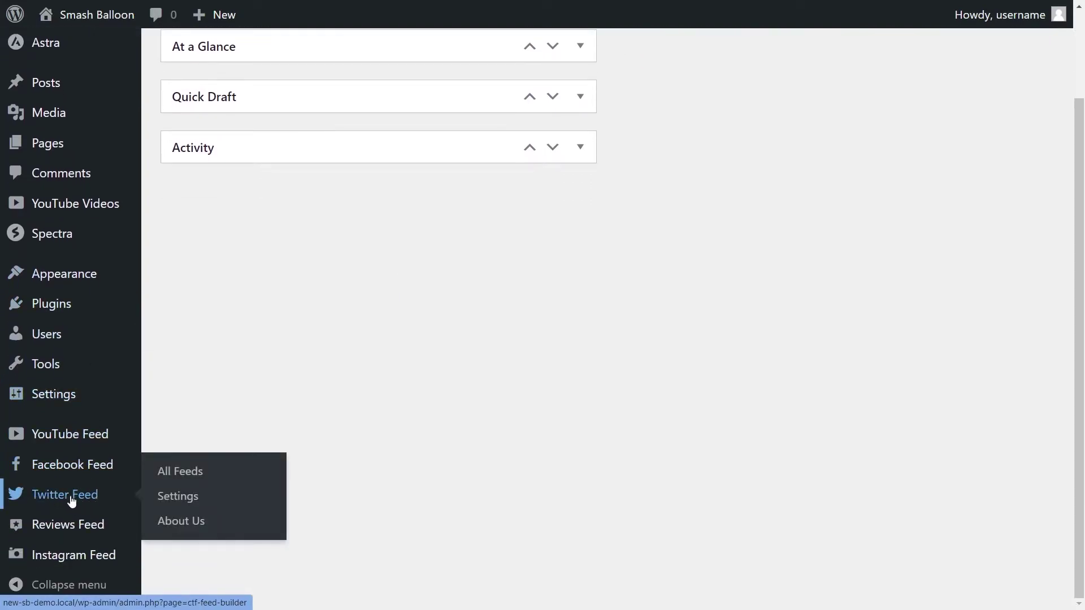
{"action": "left_click", "coordinate": [177, 474]}
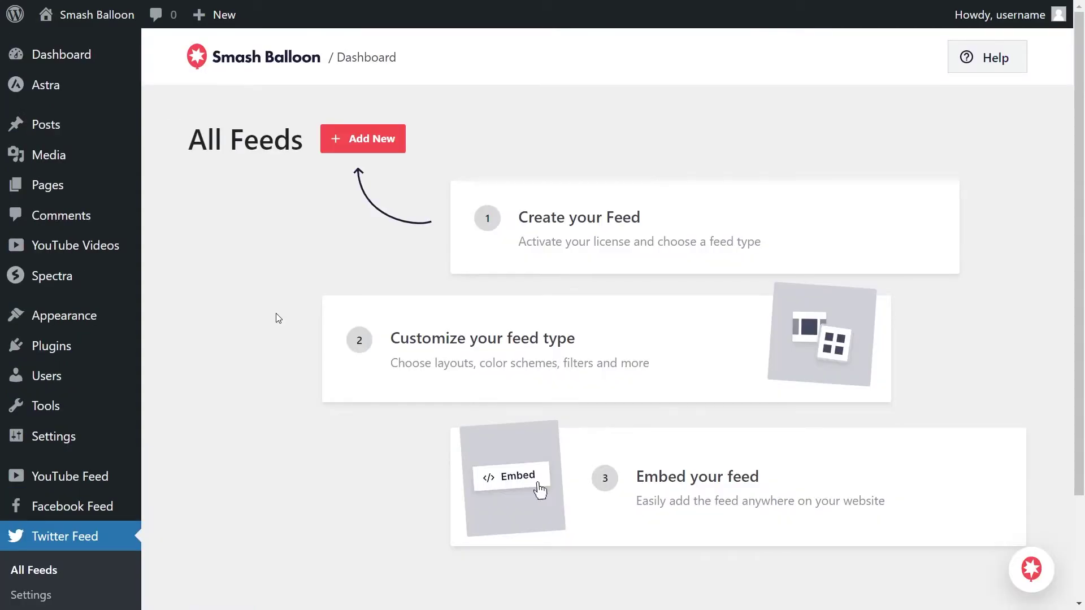
{"action": "left_click", "coordinate": [362, 151]}
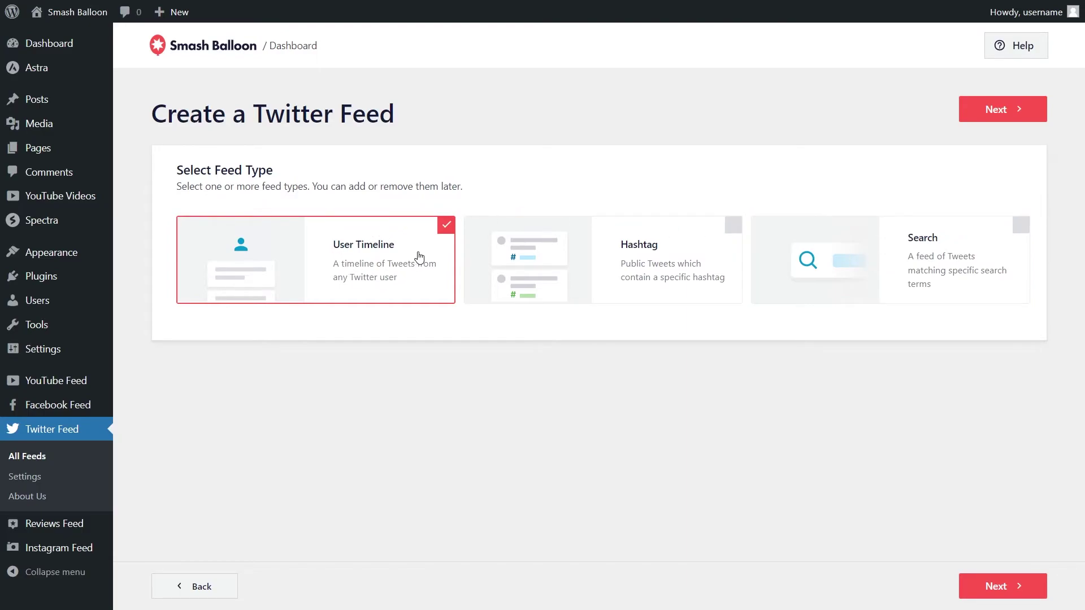
{"action": "left_click", "coordinate": [981, 113]}
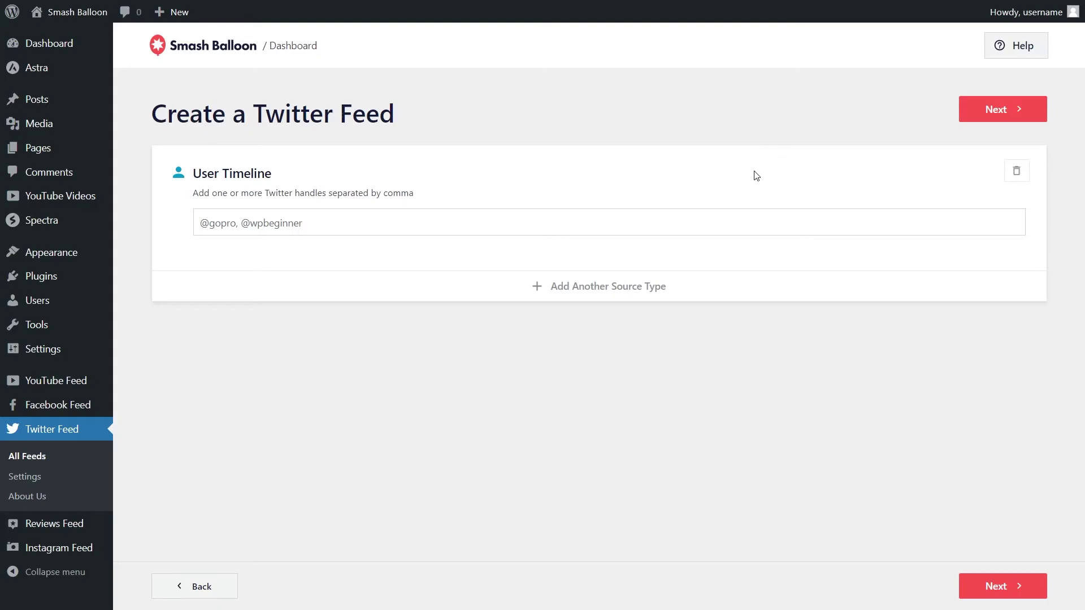
{"action": "left_click", "coordinate": [659, 217]}
{"action": "type", "text": "@smashballoon"}
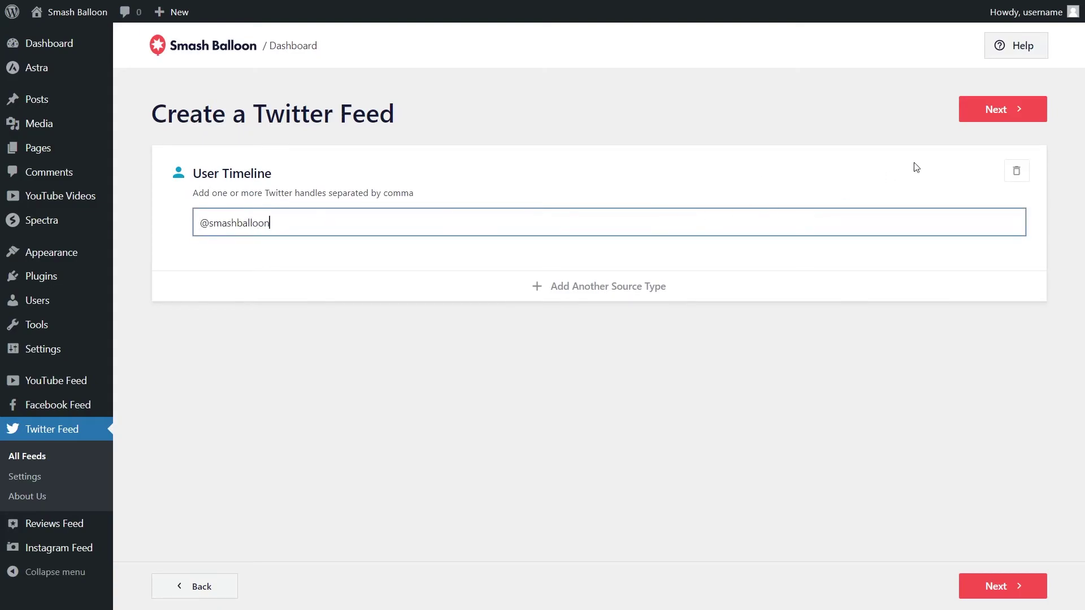
{"action": "left_click", "coordinate": [972, 111]}
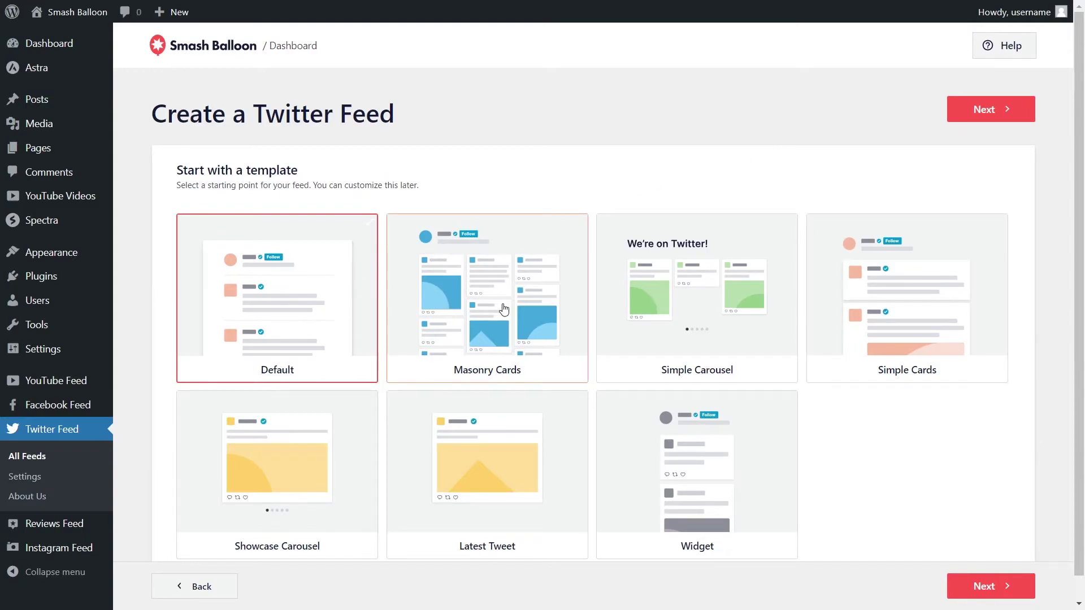
{"action": "scroll", "coordinate": [536, 302], "scroll_direction": "down", "scroll_amount": 1}
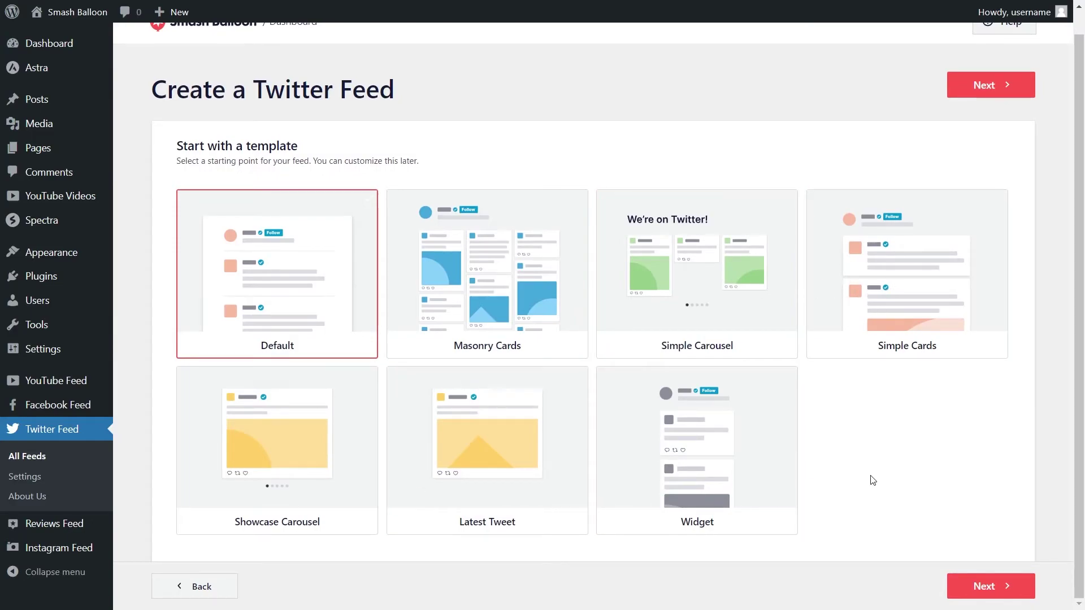
{"action": "left_click", "coordinate": [729, 323]}
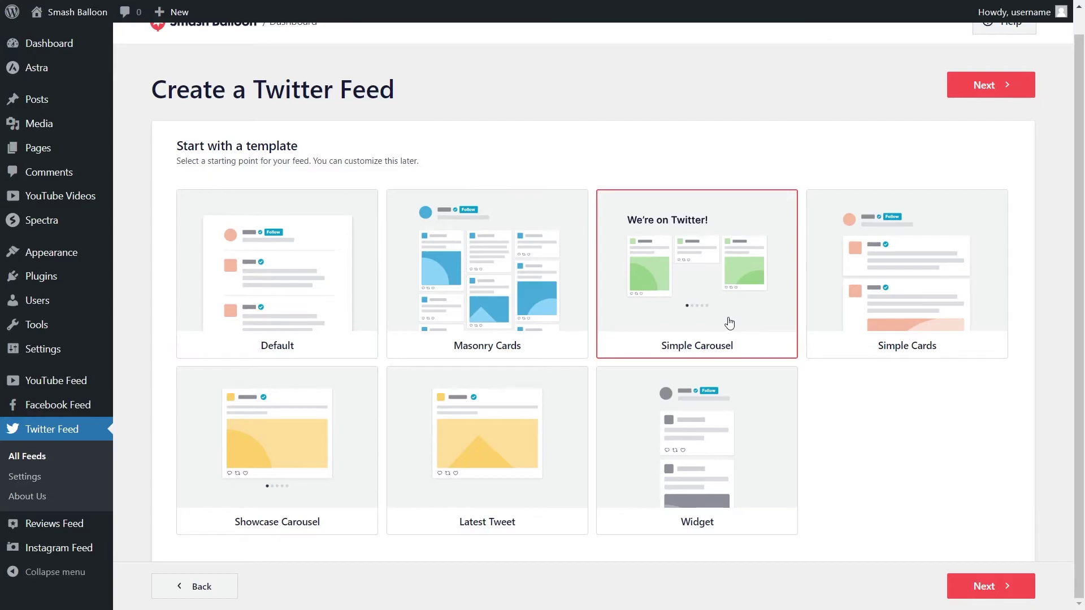
{"action": "left_click", "coordinate": [990, 85]}
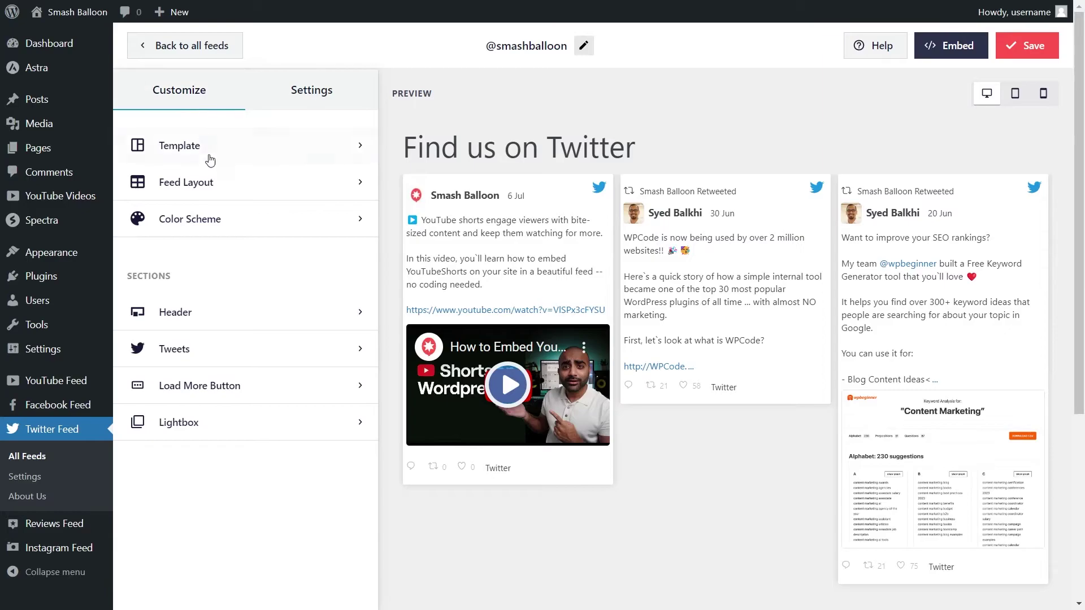
Page the carousel preview, try the List and Masonry layouts, then return to Carousel.
{"action": "left_click", "coordinate": [226, 189]}
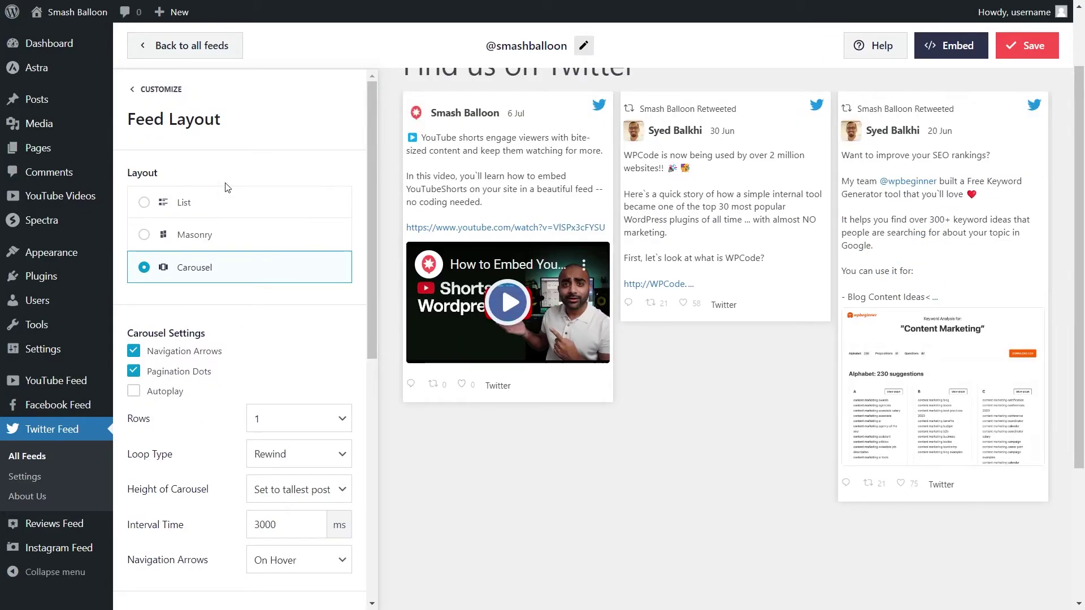
{"action": "mouse_move", "coordinate": [769, 345]}
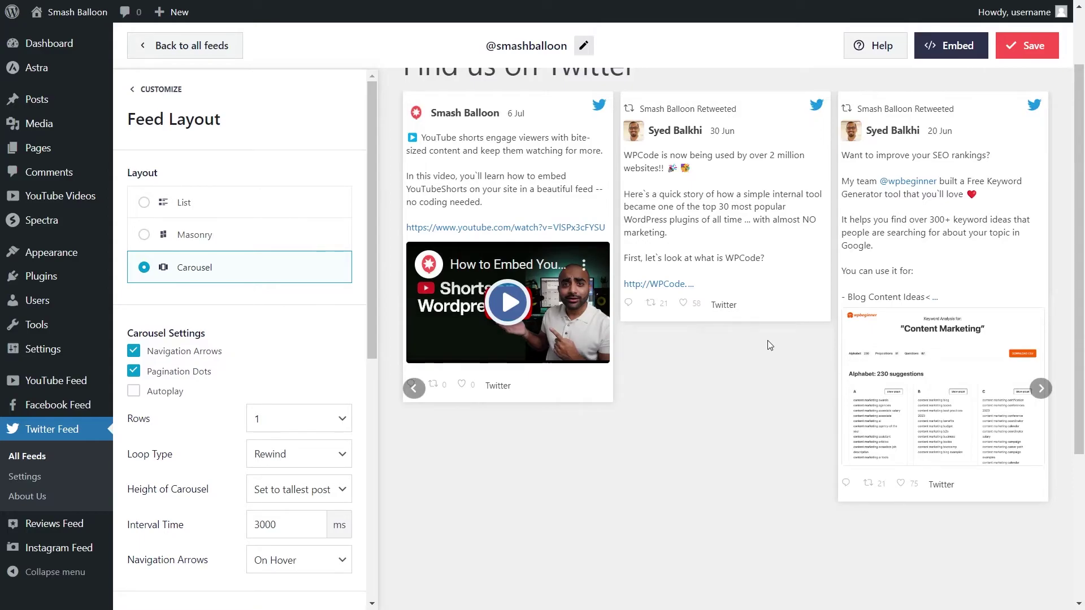
{"action": "left_click", "coordinate": [1041, 389]}
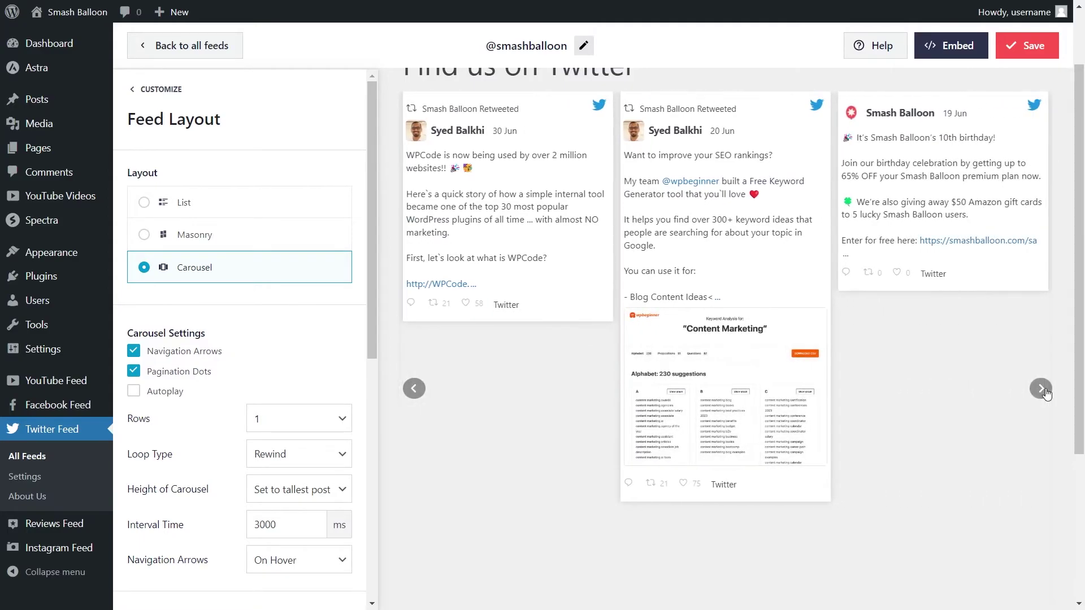
{"action": "left_click", "coordinate": [1041, 388]}
{"action": "left_click", "coordinate": [286, 218]}
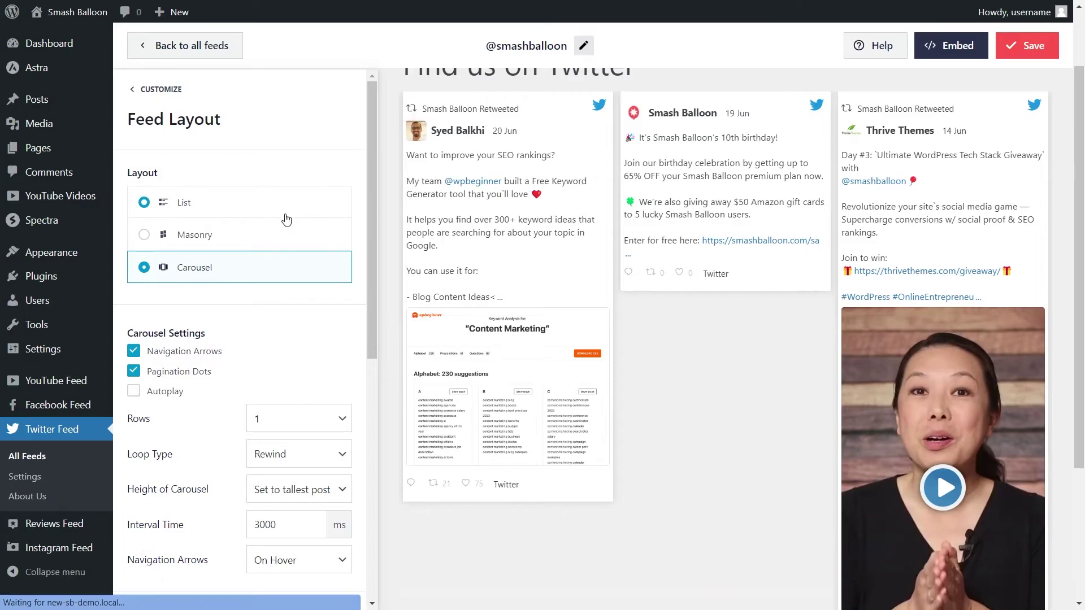
{"action": "scroll", "coordinate": [421, 283], "scroll_direction": "down", "scroll_amount": 5}
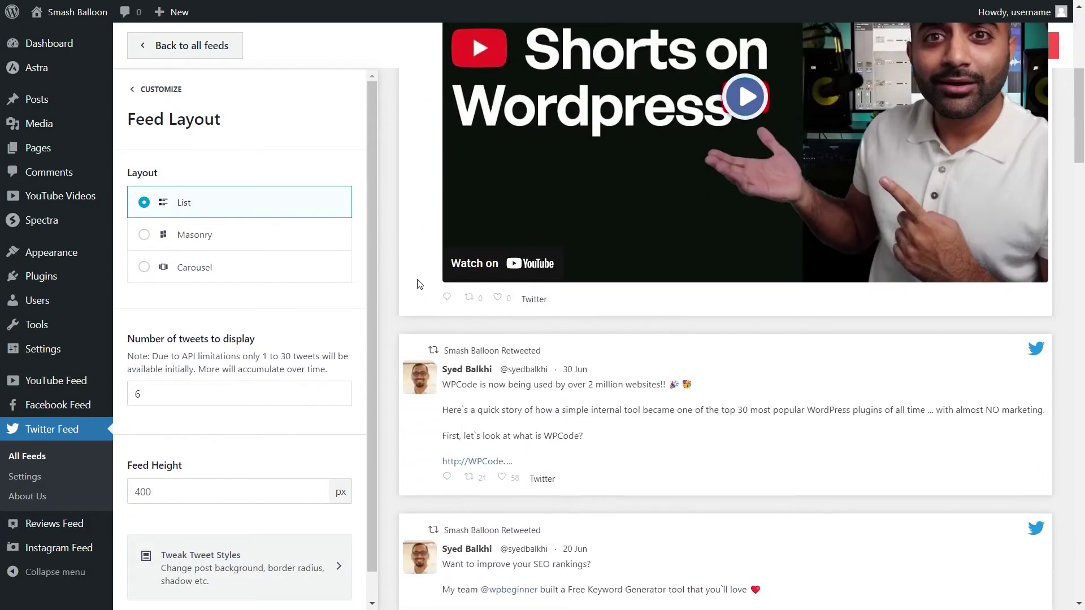
{"action": "scroll", "coordinate": [419, 283], "scroll_direction": "down", "scroll_amount": 10}
{"action": "left_click", "coordinate": [311, 249]}
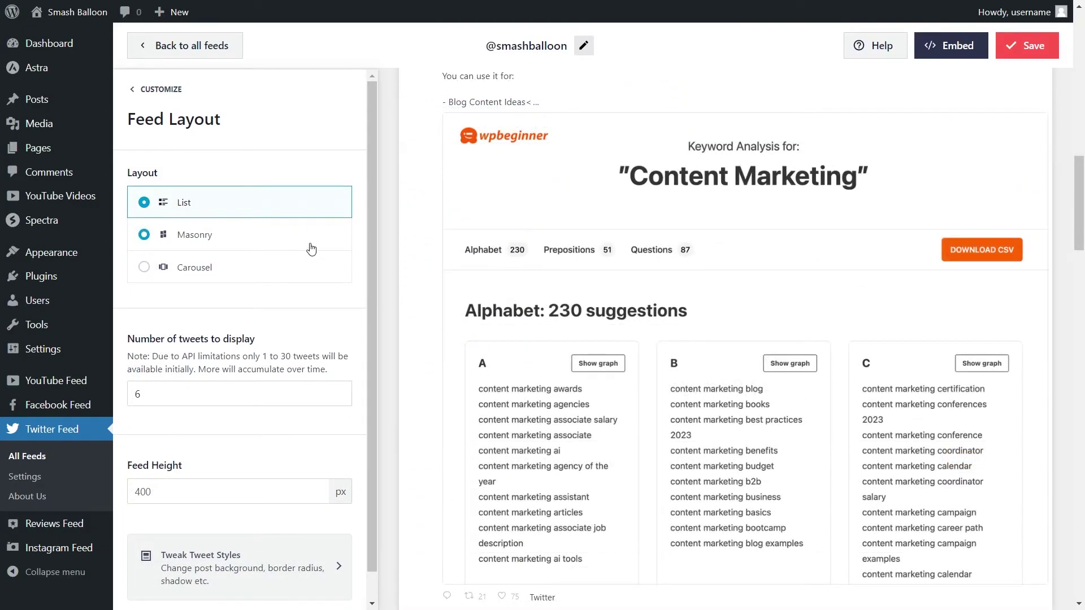
{"action": "scroll", "coordinate": [725, 270], "scroll_direction": "up", "scroll_amount": 3}
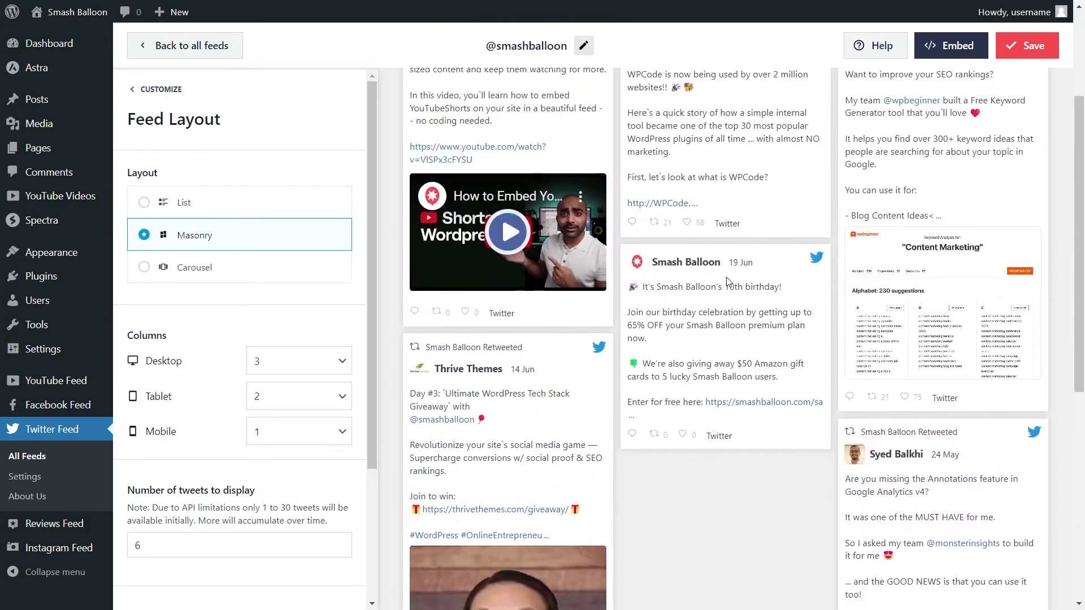
{"action": "scroll", "coordinate": [727, 280], "scroll_direction": "up", "scroll_amount": 3}
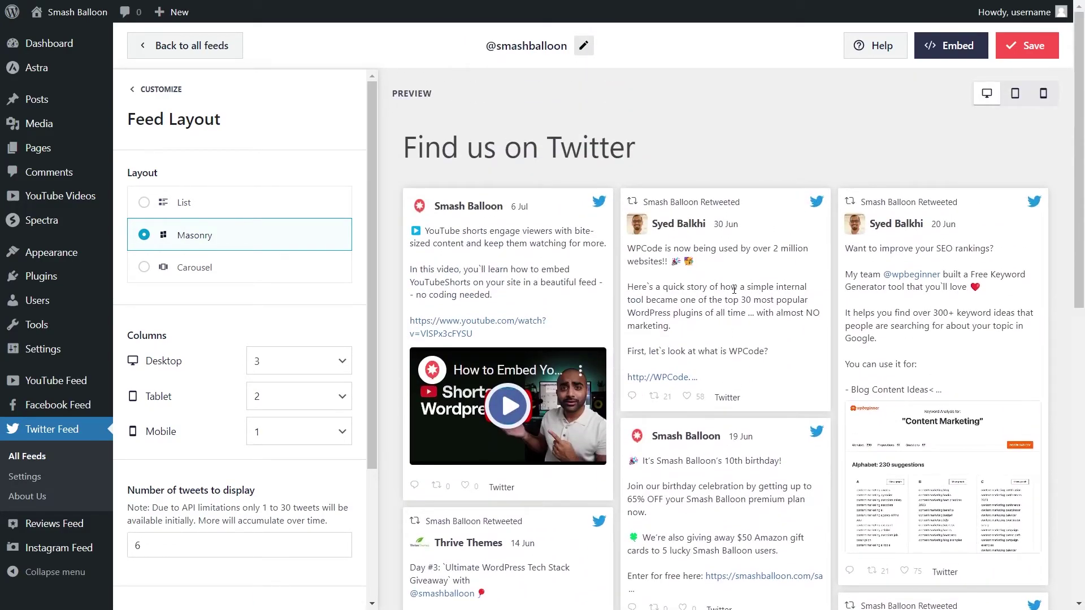
{"action": "left_click", "coordinate": [287, 271]}
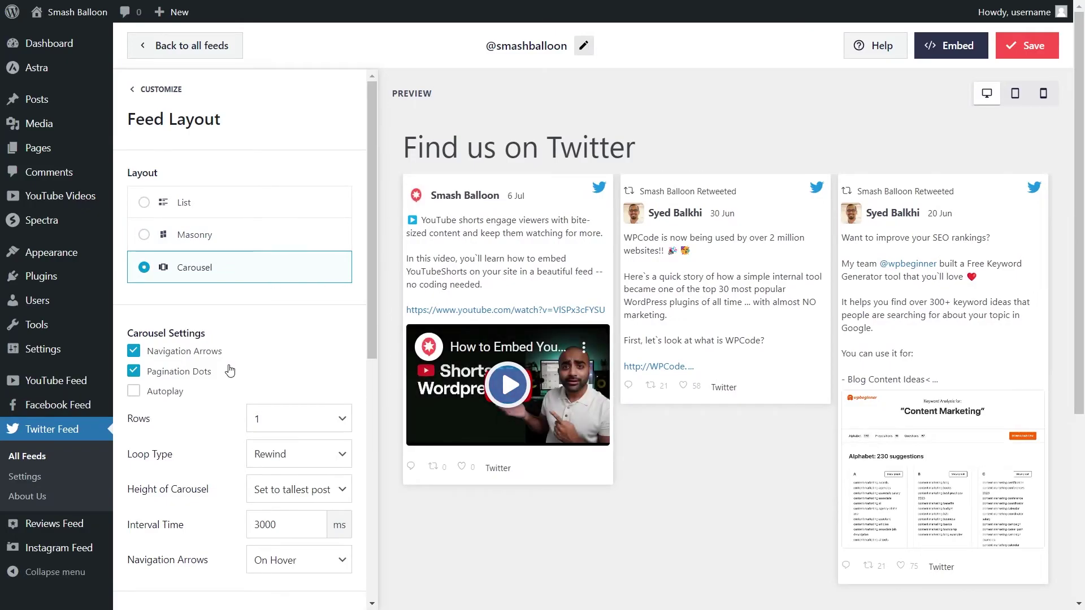
Page the carousel preview back, forward, and to its third page.
{"action": "mouse_move", "coordinate": [411, 384]}
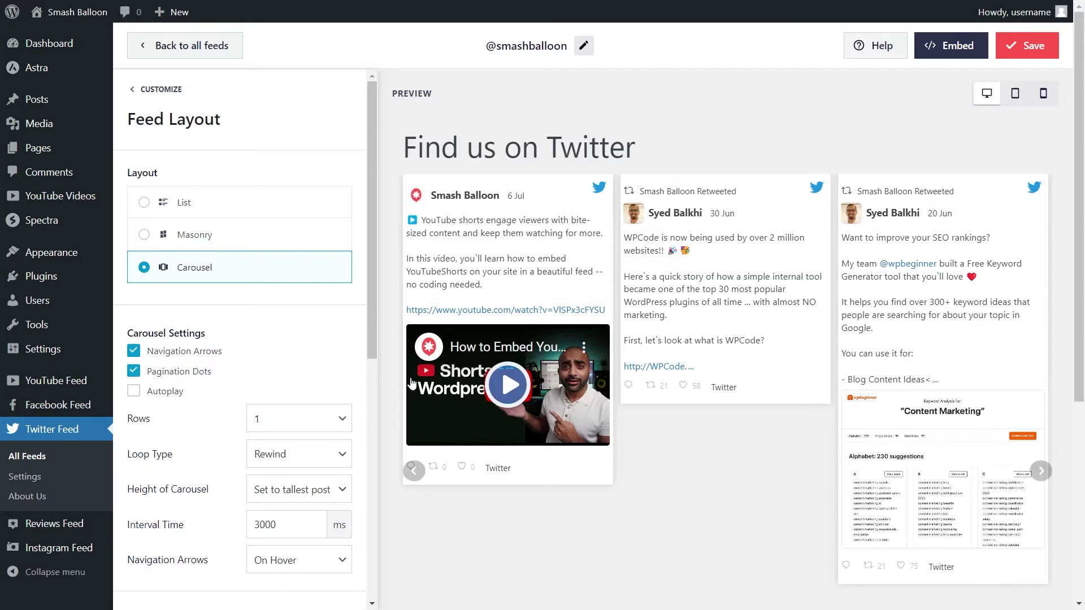
{"action": "left_click", "coordinate": [414, 472]}
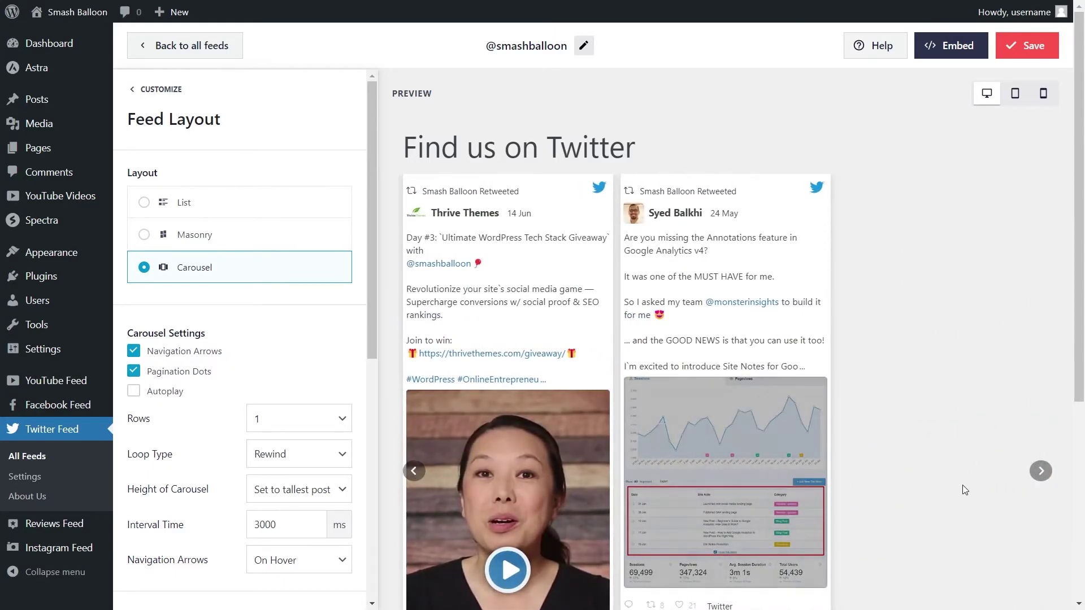
{"action": "left_click", "coordinate": [1039, 471]}
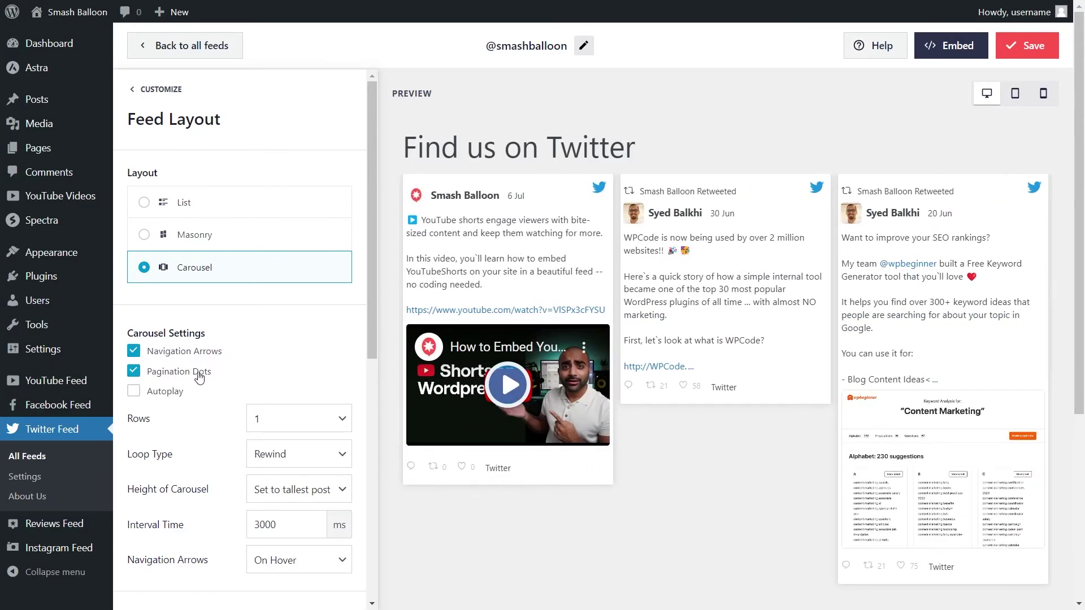
{"action": "scroll", "coordinate": [701, 393], "scroll_direction": "down", "scroll_amount": 5}
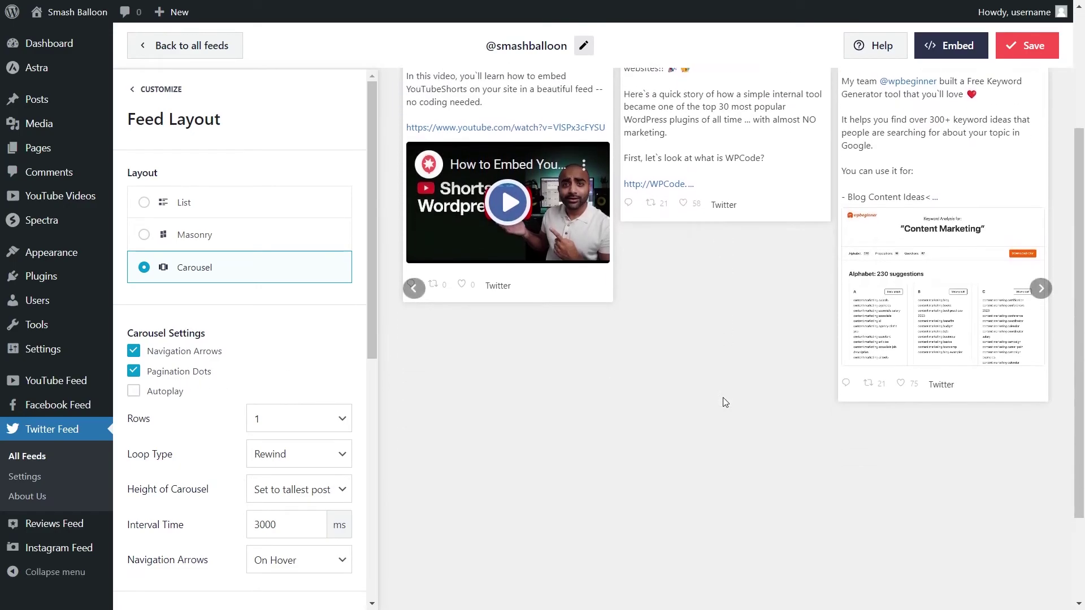
{"action": "left_click", "coordinate": [726, 518]}
{"action": "left_click", "coordinate": [742, 518]}
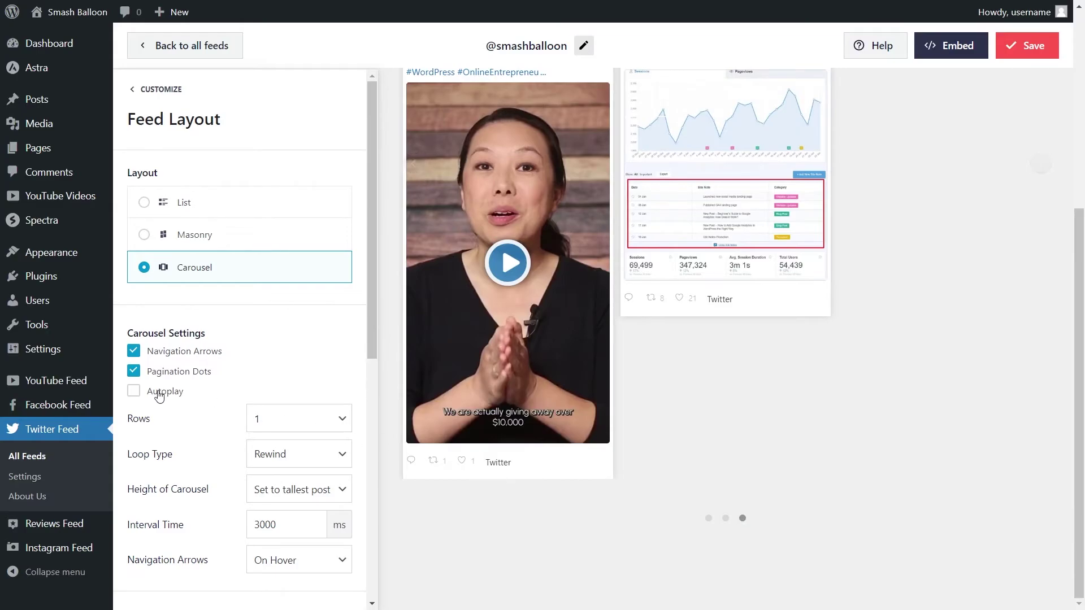
Turn off carousel autoplay, keep Rows at 1, and save the feed.
{"action": "left_click", "coordinate": [133, 391]}
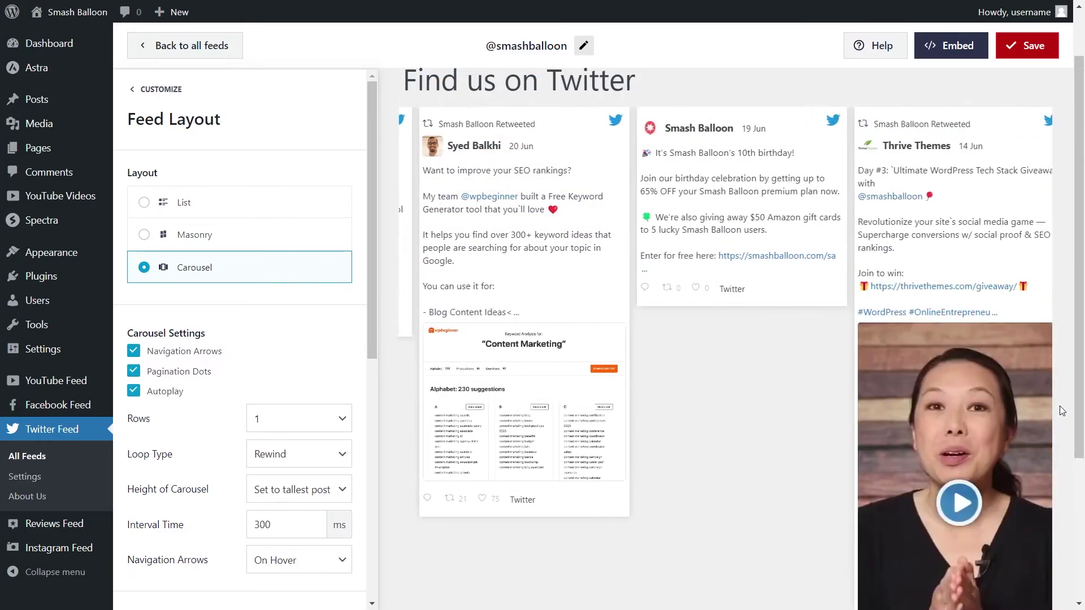
{"action": "left_click", "coordinate": [133, 391]}
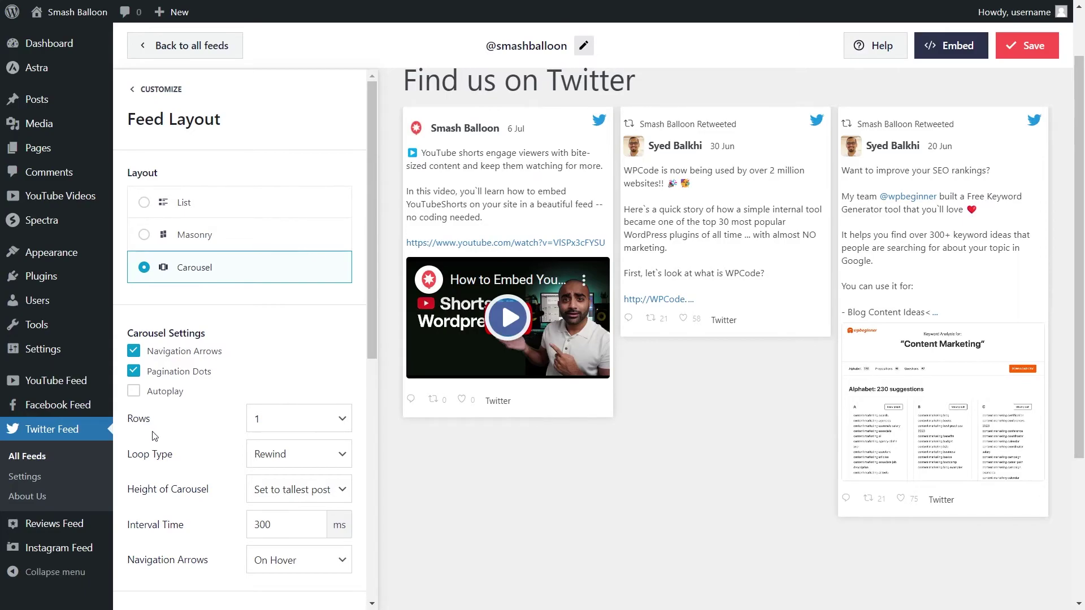
{"action": "left_click", "coordinate": [288, 424]}
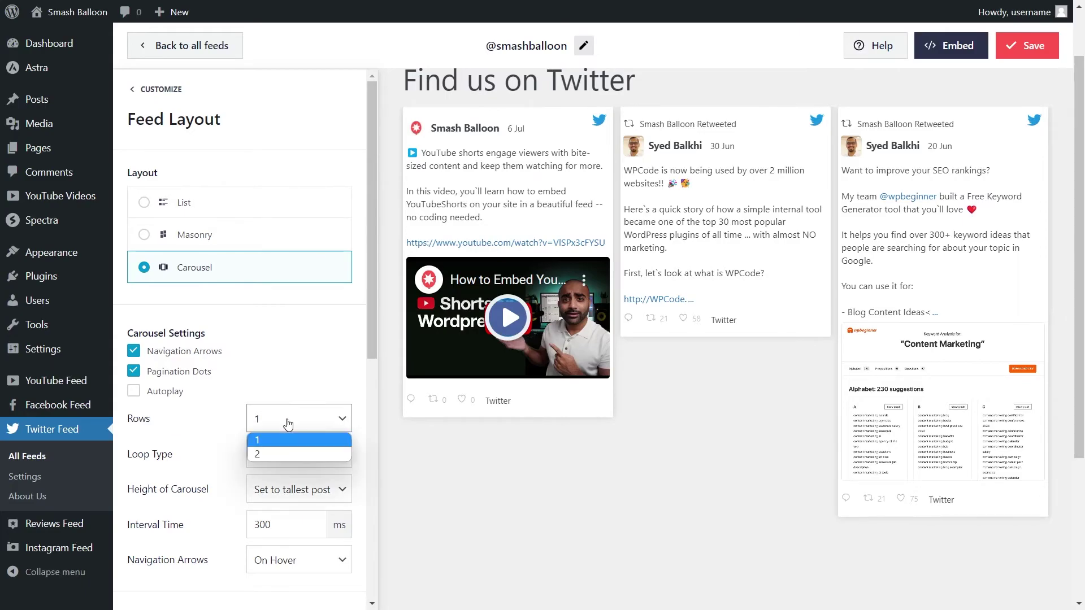
{"action": "left_click", "coordinate": [282, 452]}
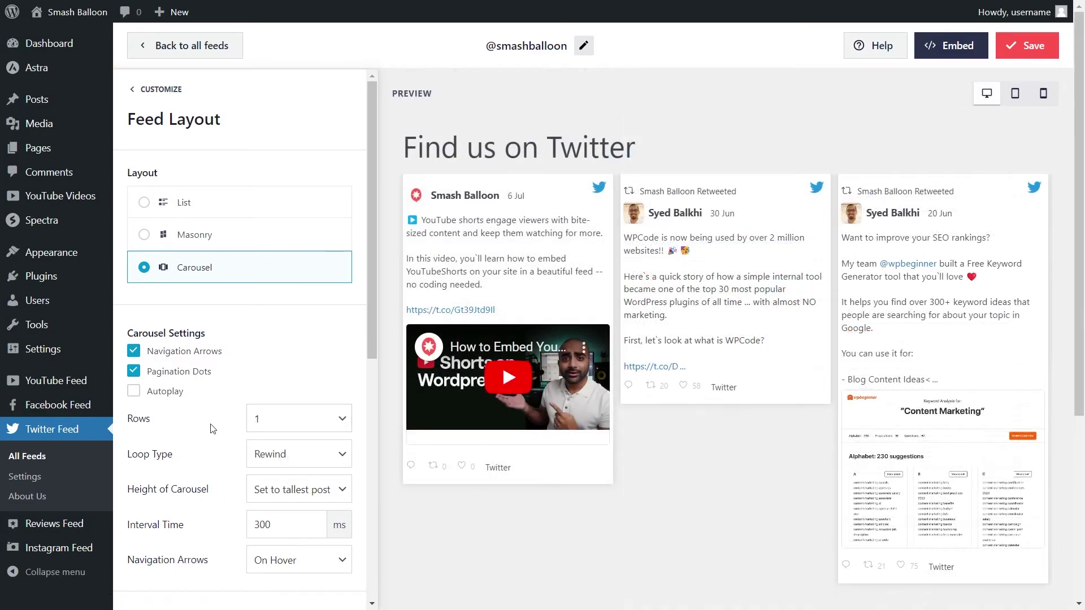
{"action": "left_click", "coordinate": [1028, 50]}
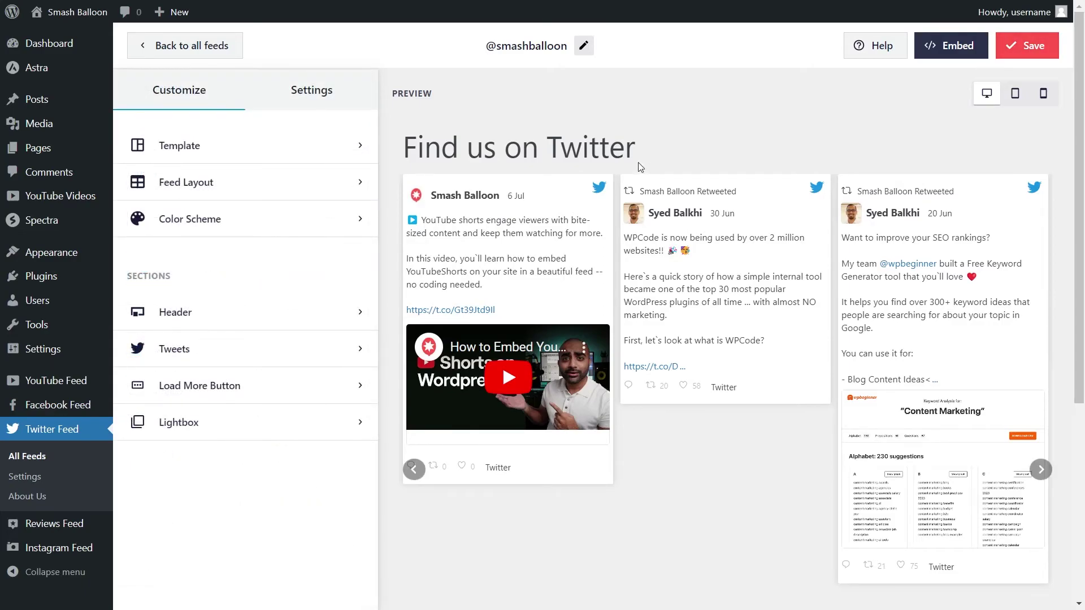
Uncheck Media in Tweets > Edit Individual Elements and save the feed.
{"action": "left_click", "coordinate": [237, 349]}
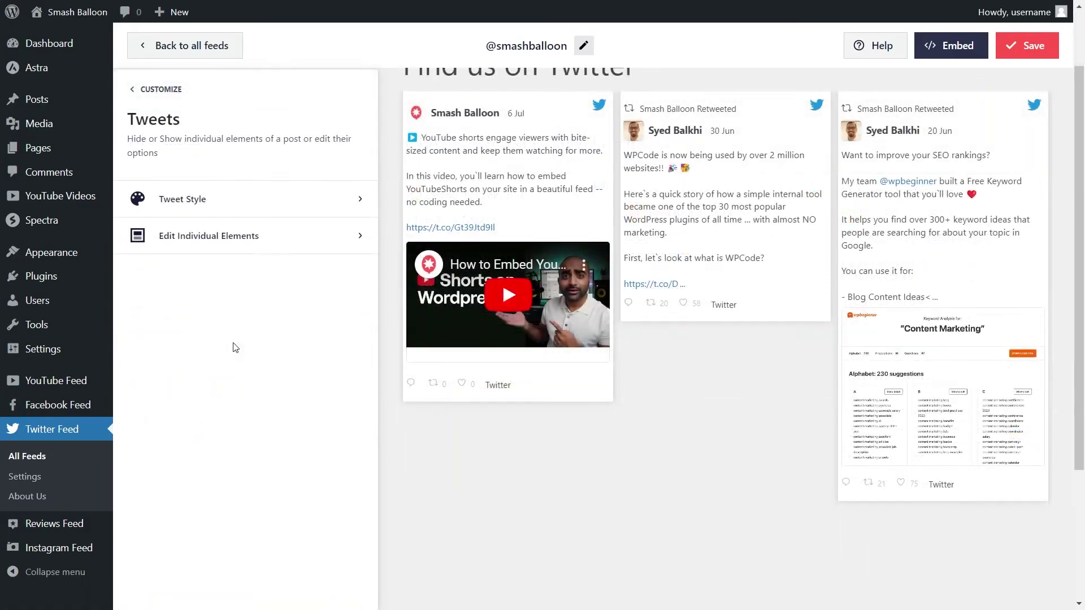
{"action": "left_click", "coordinate": [246, 249]}
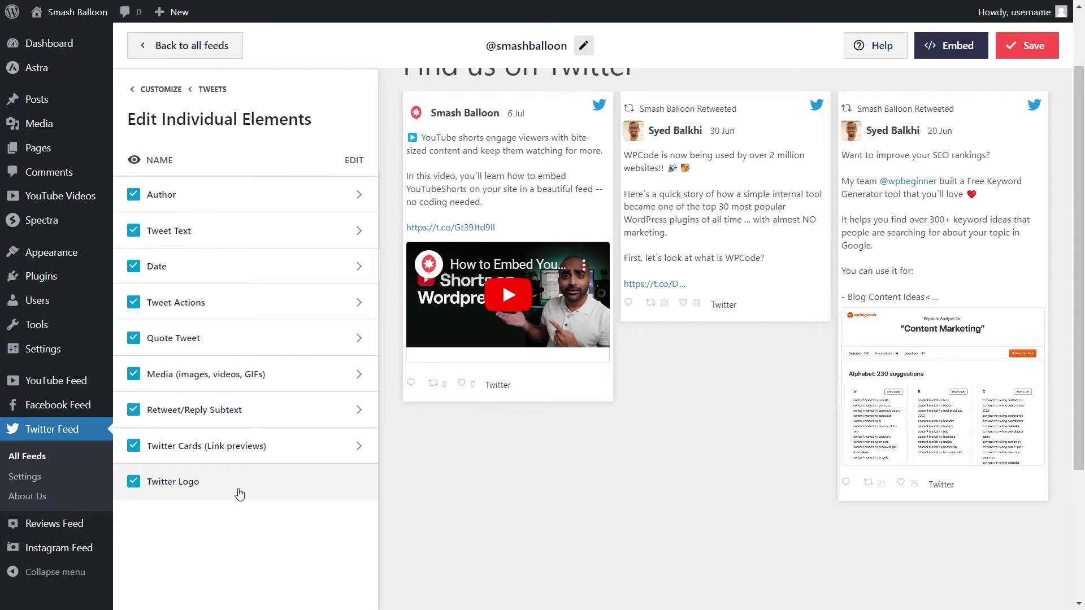
{"action": "left_click", "coordinate": [140, 382]}
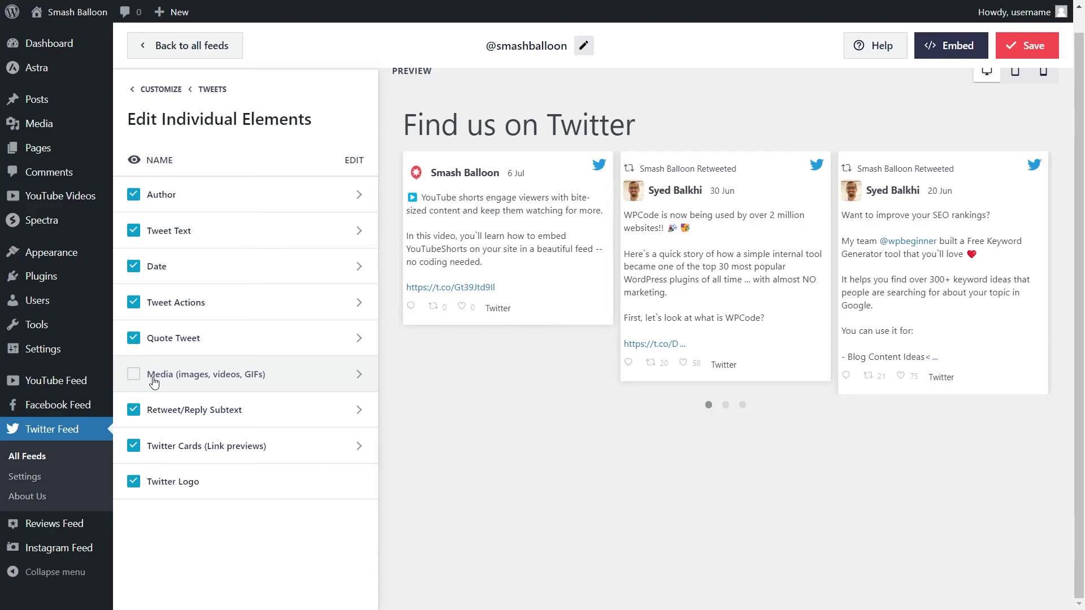
{"action": "mouse_move", "coordinate": [435, 383]}
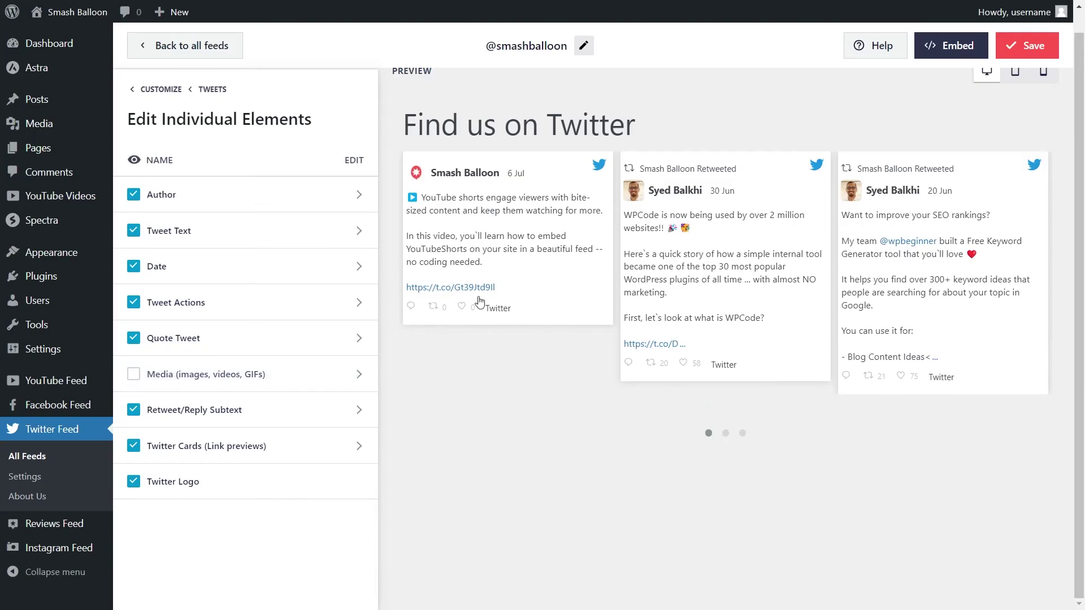
{"action": "left_click", "coordinate": [1033, 46]}
{"action": "mouse_move", "coordinate": [634, 136]}
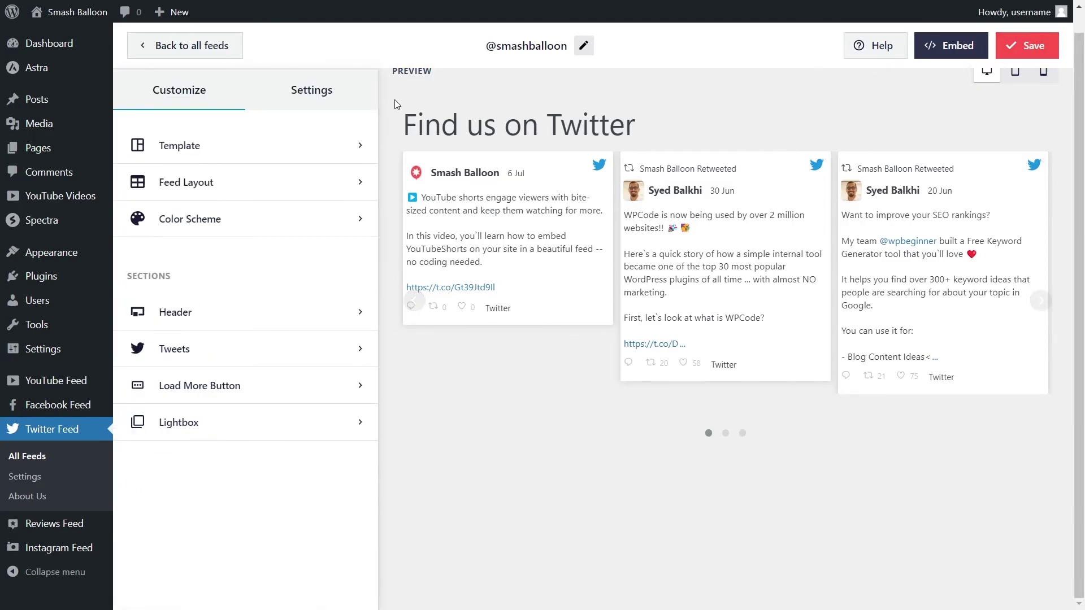
Disable the Twitter feed header, leaving it on Standard style, and save the feed.
{"action": "left_click", "coordinate": [216, 312]}
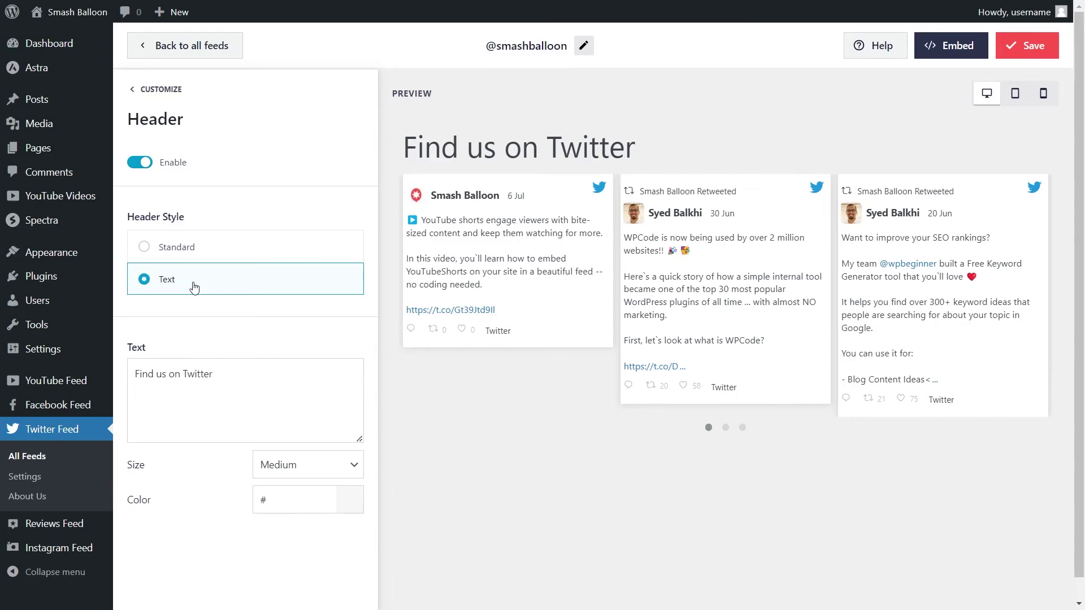
{"action": "left_click", "coordinate": [194, 248]}
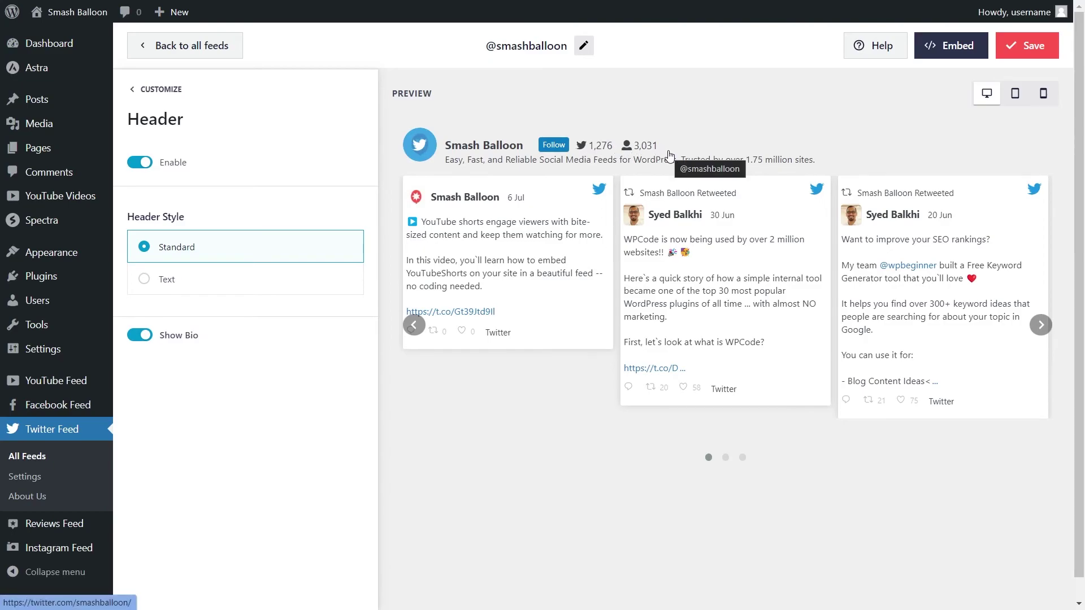
{"action": "left_click", "coordinate": [136, 164]}
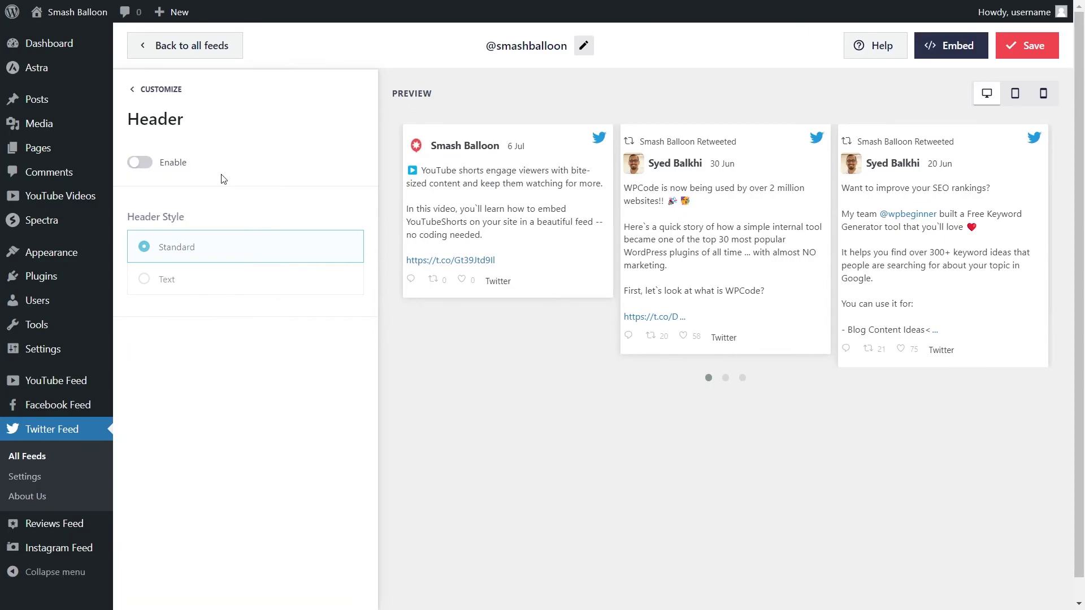
{"action": "left_click", "coordinate": [1014, 45]}
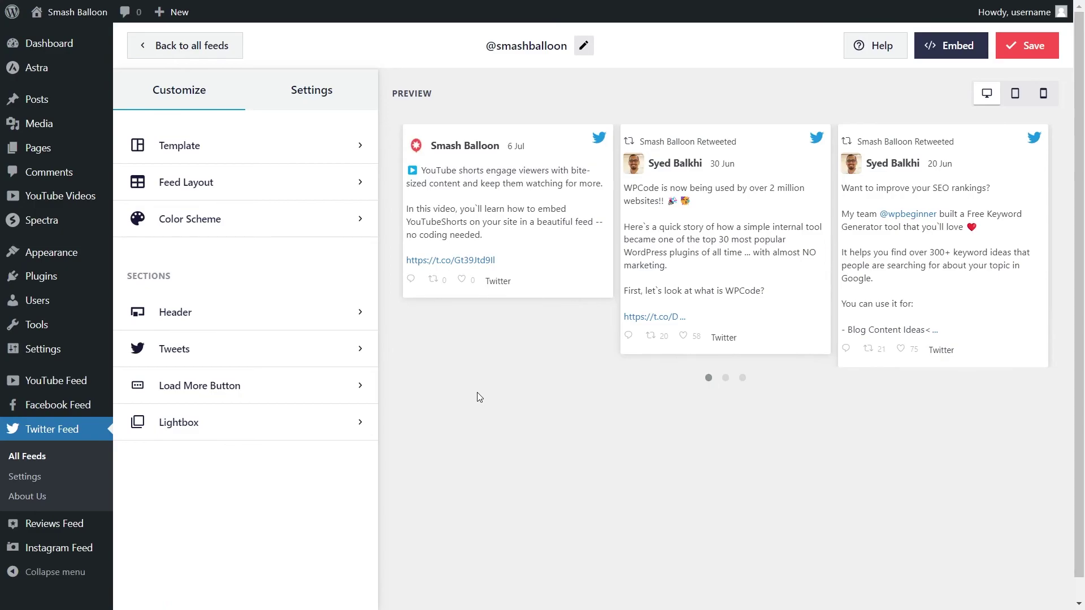
Copy the Twitter feed's shortcode from Embed and go to Add to a Widget.
{"action": "left_click", "coordinate": [942, 47]}
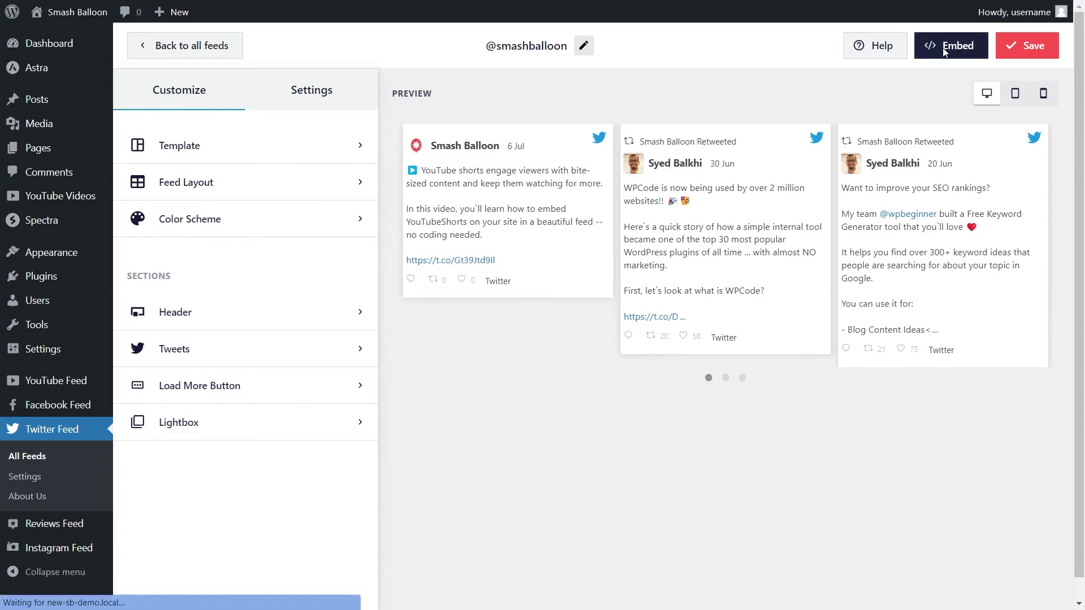
{"action": "left_click", "coordinate": [735, 262]}
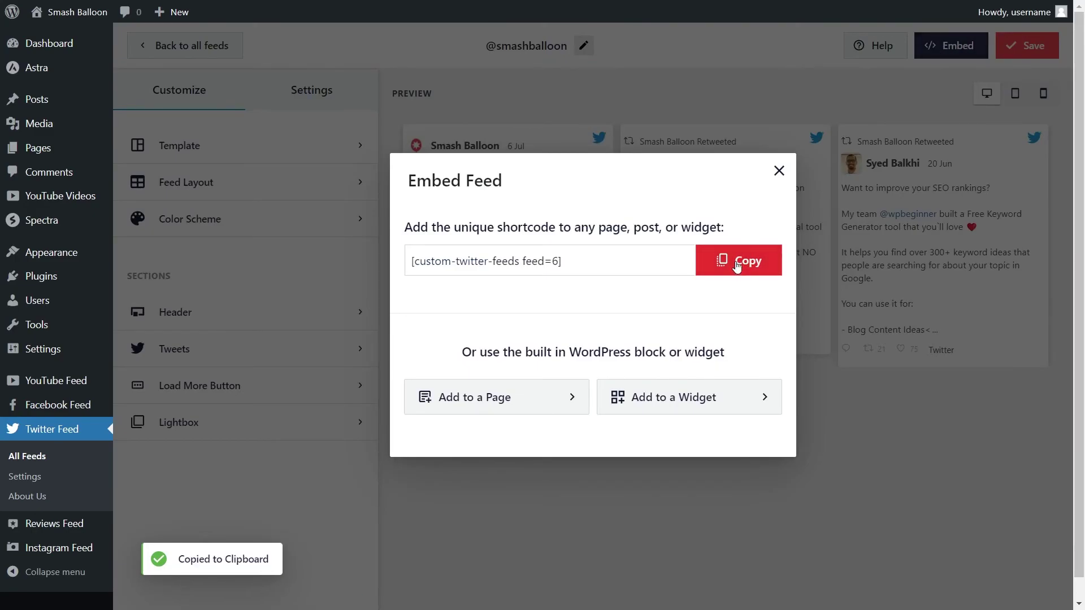
{"action": "left_click", "coordinate": [641, 397]}
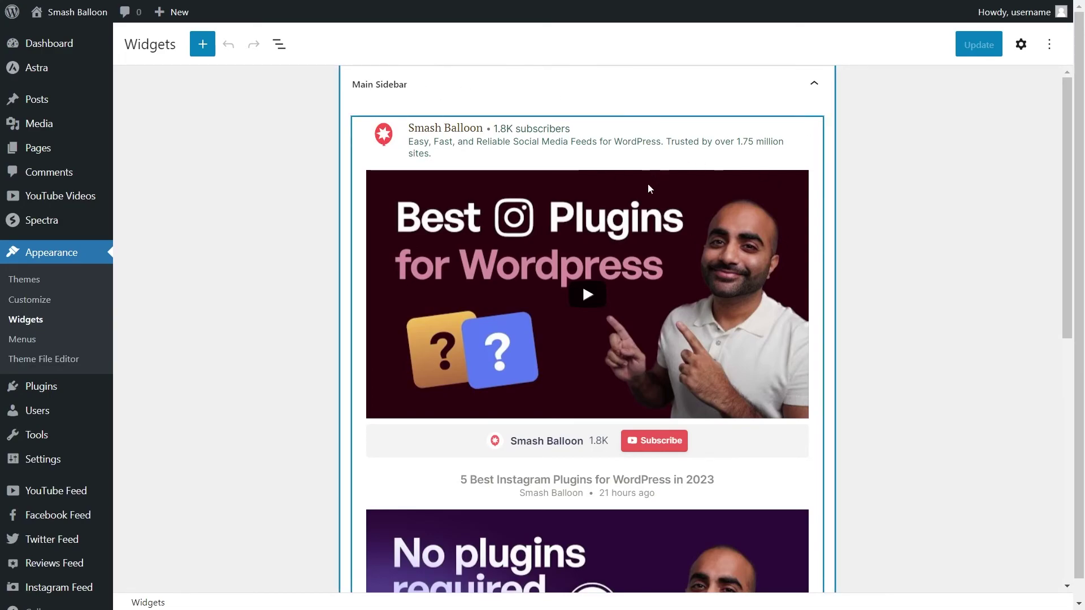
Expand Footer Builder Widget 1 and start adding a block, first searching 'twitter'.
{"action": "scroll", "coordinate": [870, 299], "scroll_direction": "down", "scroll_amount": 8}
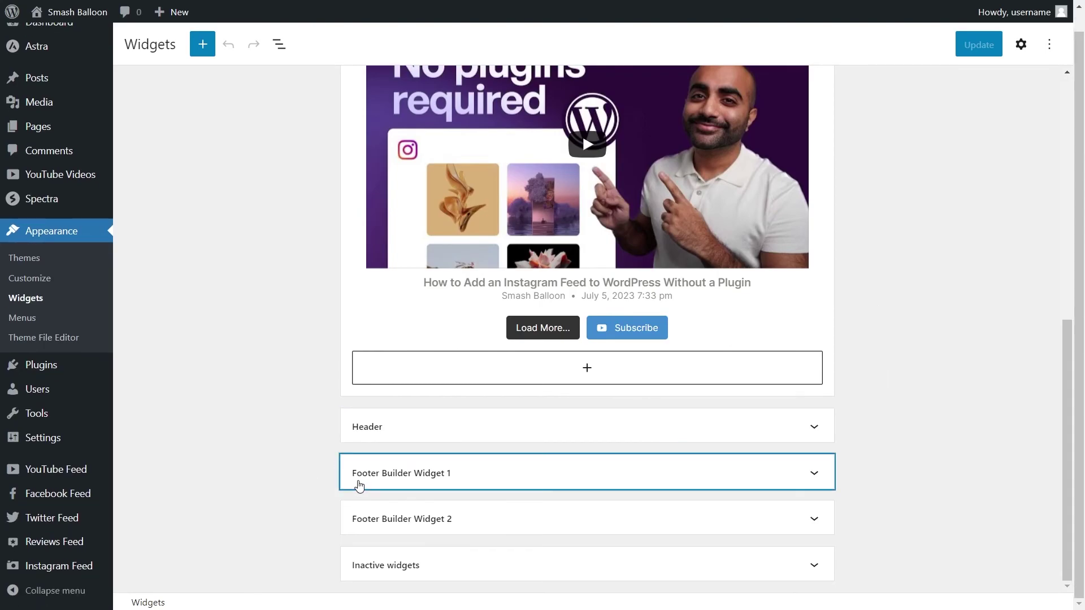
{"action": "left_click", "coordinate": [814, 473]}
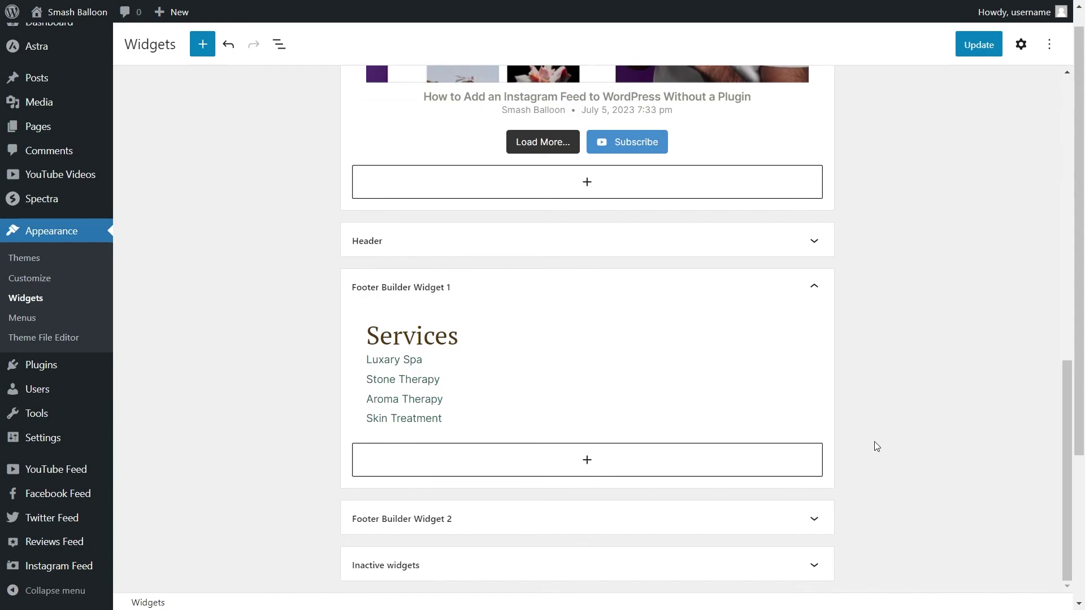
{"action": "left_click", "coordinate": [587, 459]}
{"action": "type", "text": "twitter"}
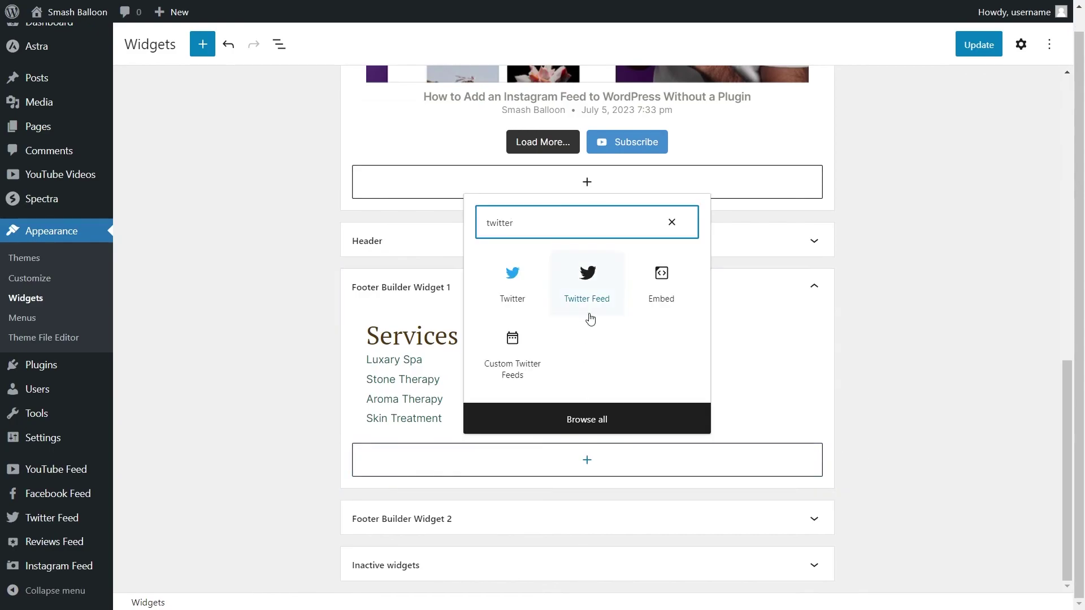
{"action": "key", "text": "ctrl+a"}
Add a Shortcode block with [custom-twitter-feeds feed=6] above Services and update the widgets.
{"action": "type", "text": "shortcode"}
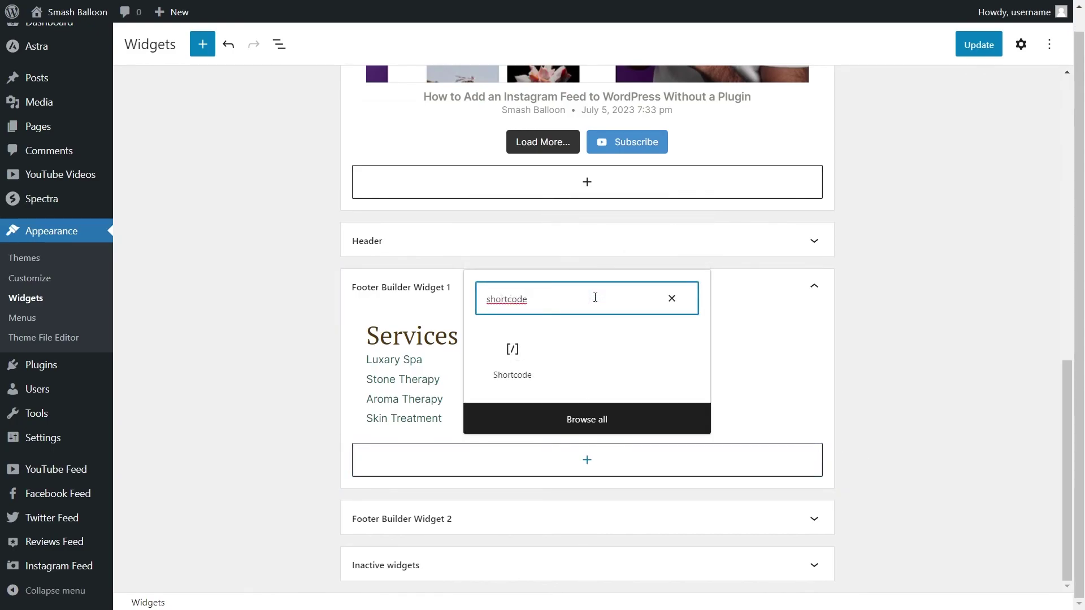
{"action": "left_click", "coordinate": [521, 352]}
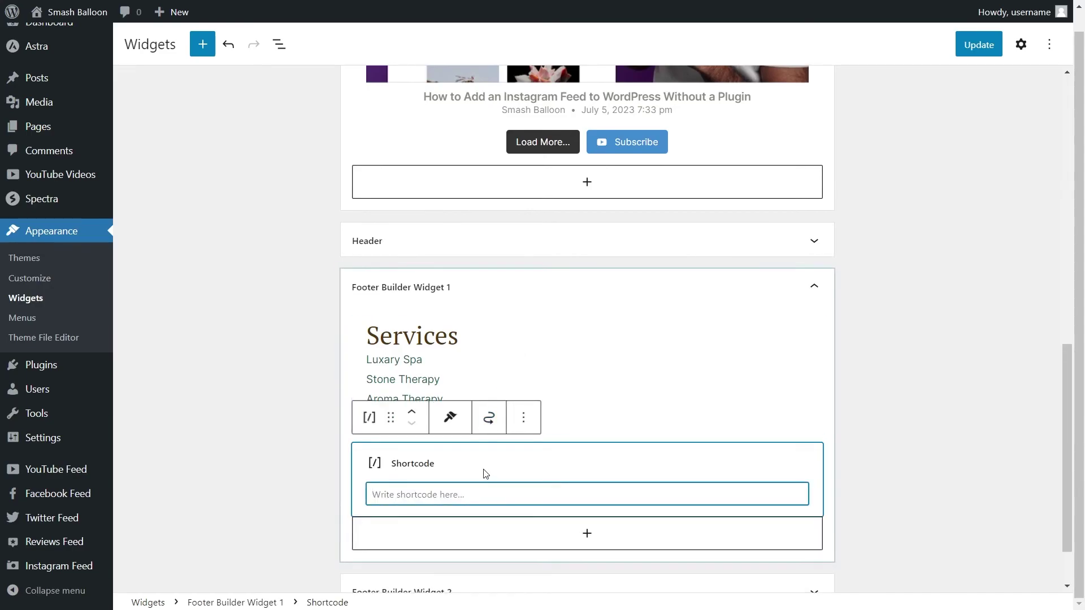
{"action": "key", "text": "ctrl+v"}
{"action": "key", "text": "ctrl+alt+shift+t"}
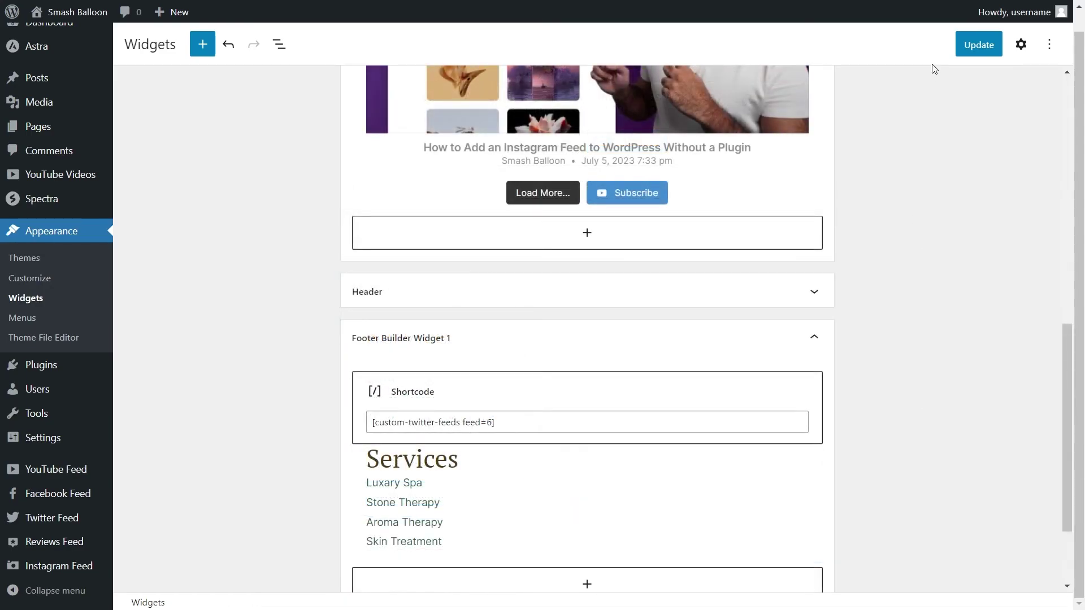
{"action": "left_click", "coordinate": [963, 48]}
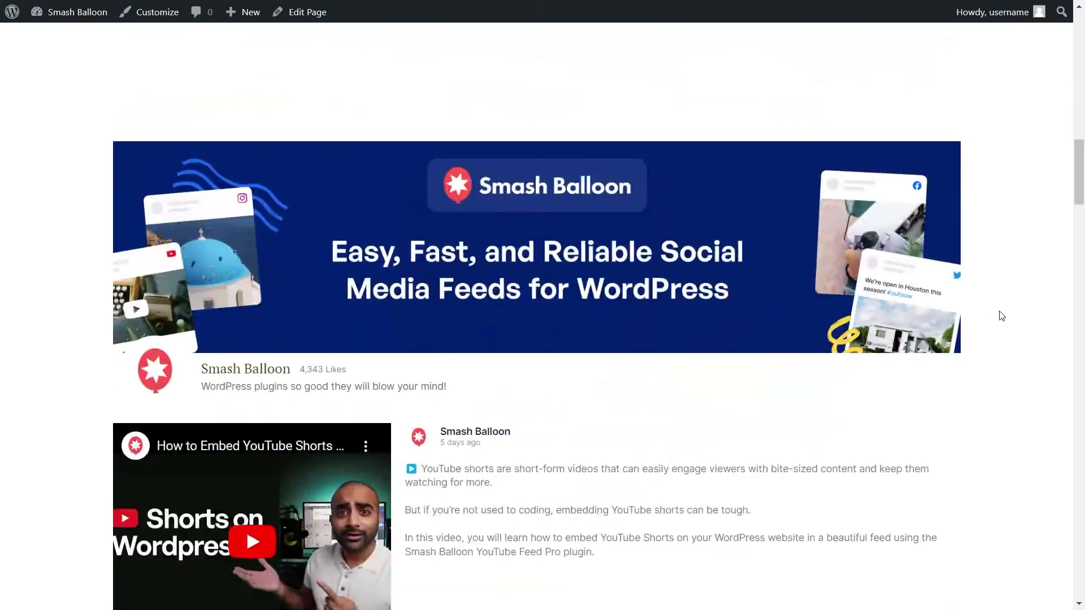
{"action": "scroll", "coordinate": [1000, 318], "scroll_direction": "down", "scroll_amount": 4}
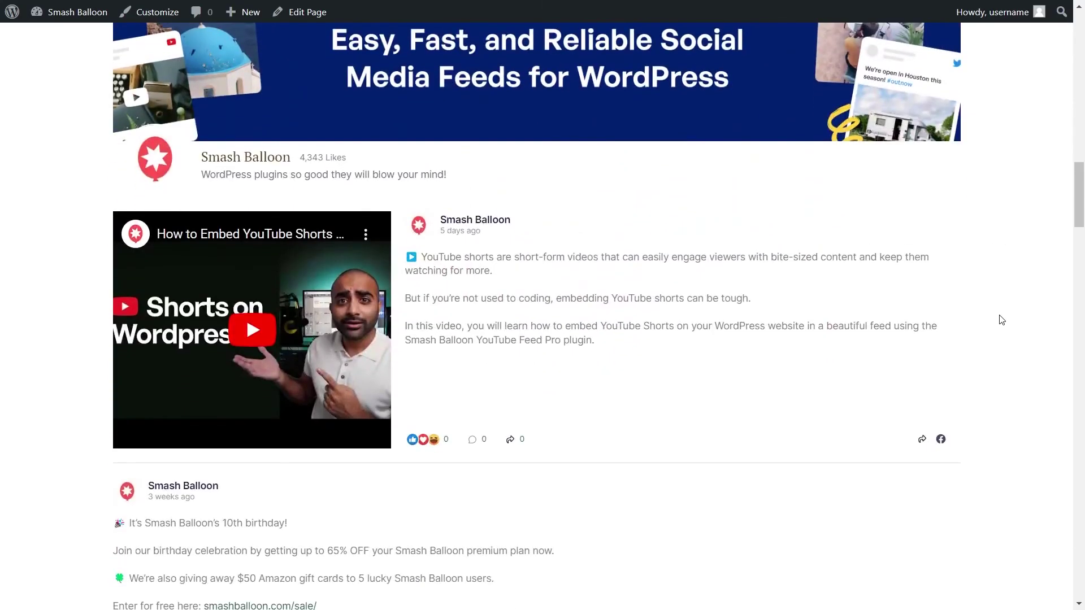
{"action": "scroll", "coordinate": [1007, 316], "scroll_direction": "down", "scroll_amount": 20}
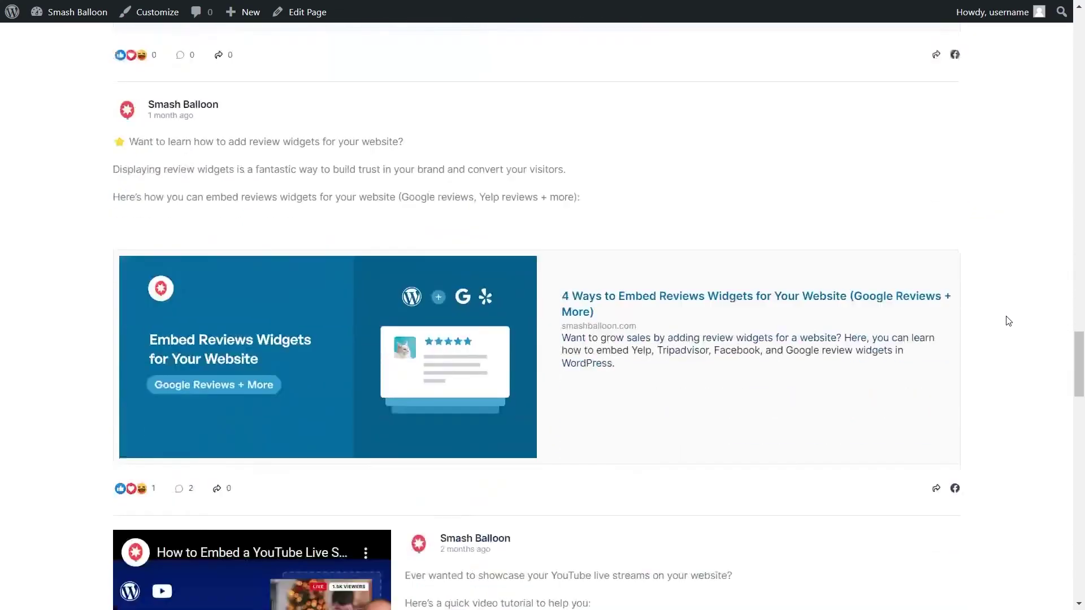
{"action": "scroll", "coordinate": [1008, 316], "scroll_direction": "down", "scroll_amount": 10}
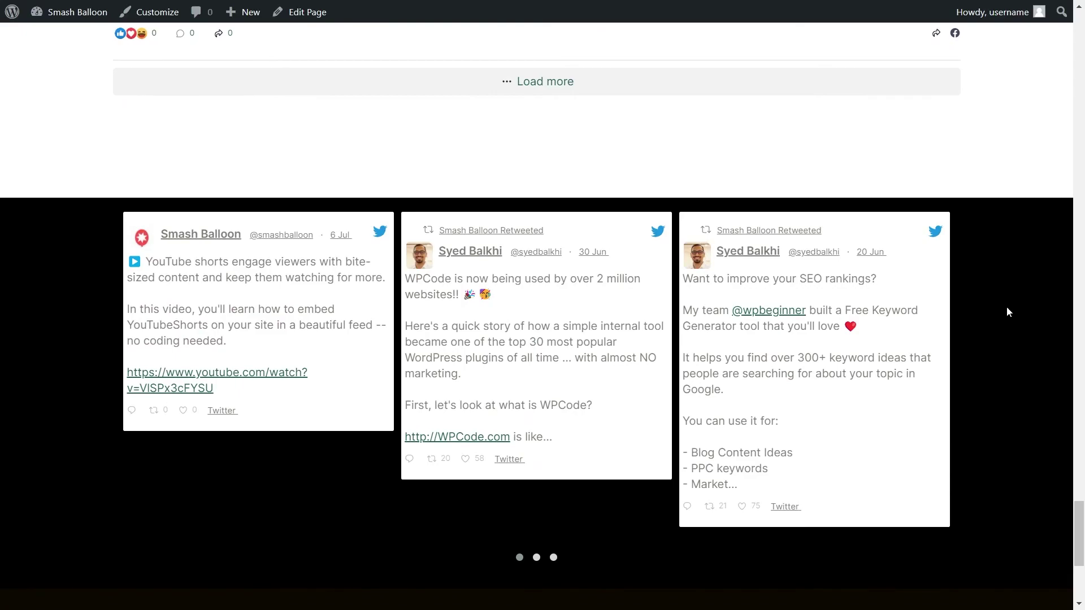
{"action": "left_click", "coordinate": [945, 396]}
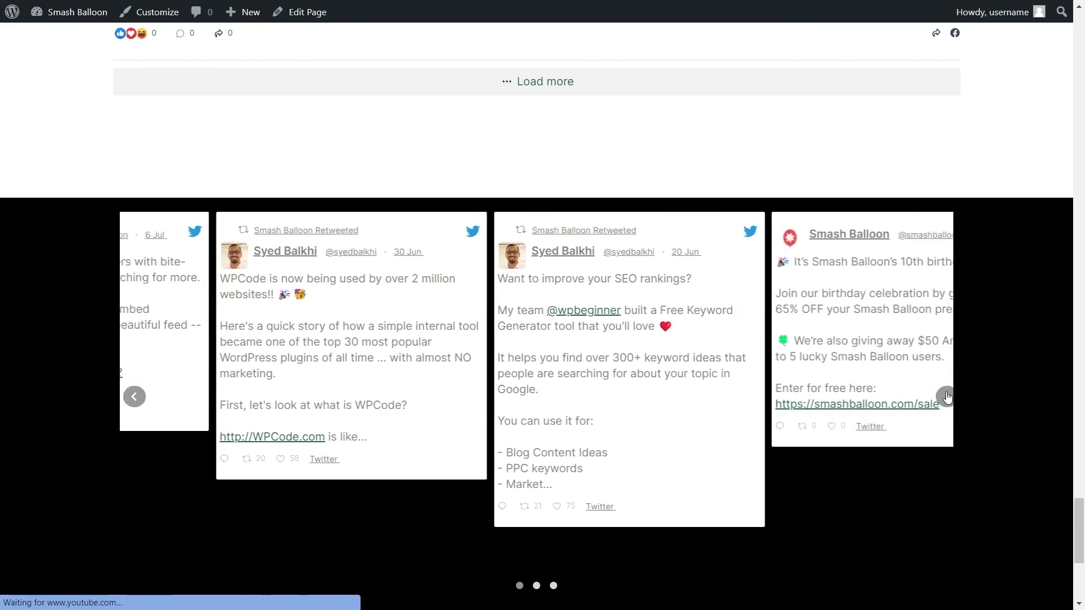
{"action": "left_click", "coordinate": [947, 397]}
{"action": "left_click", "coordinate": [947, 398]}
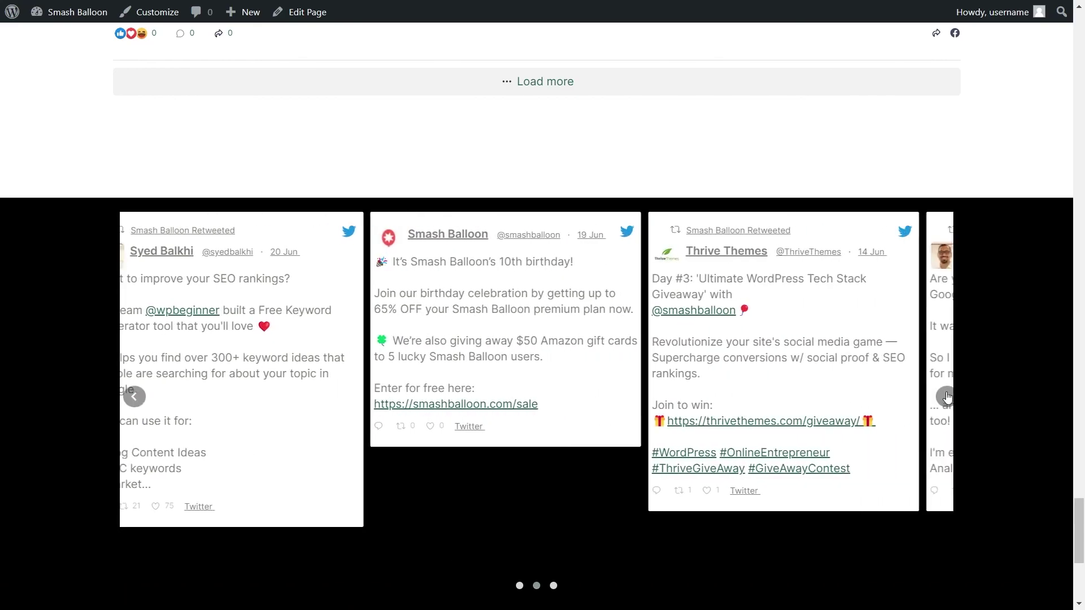